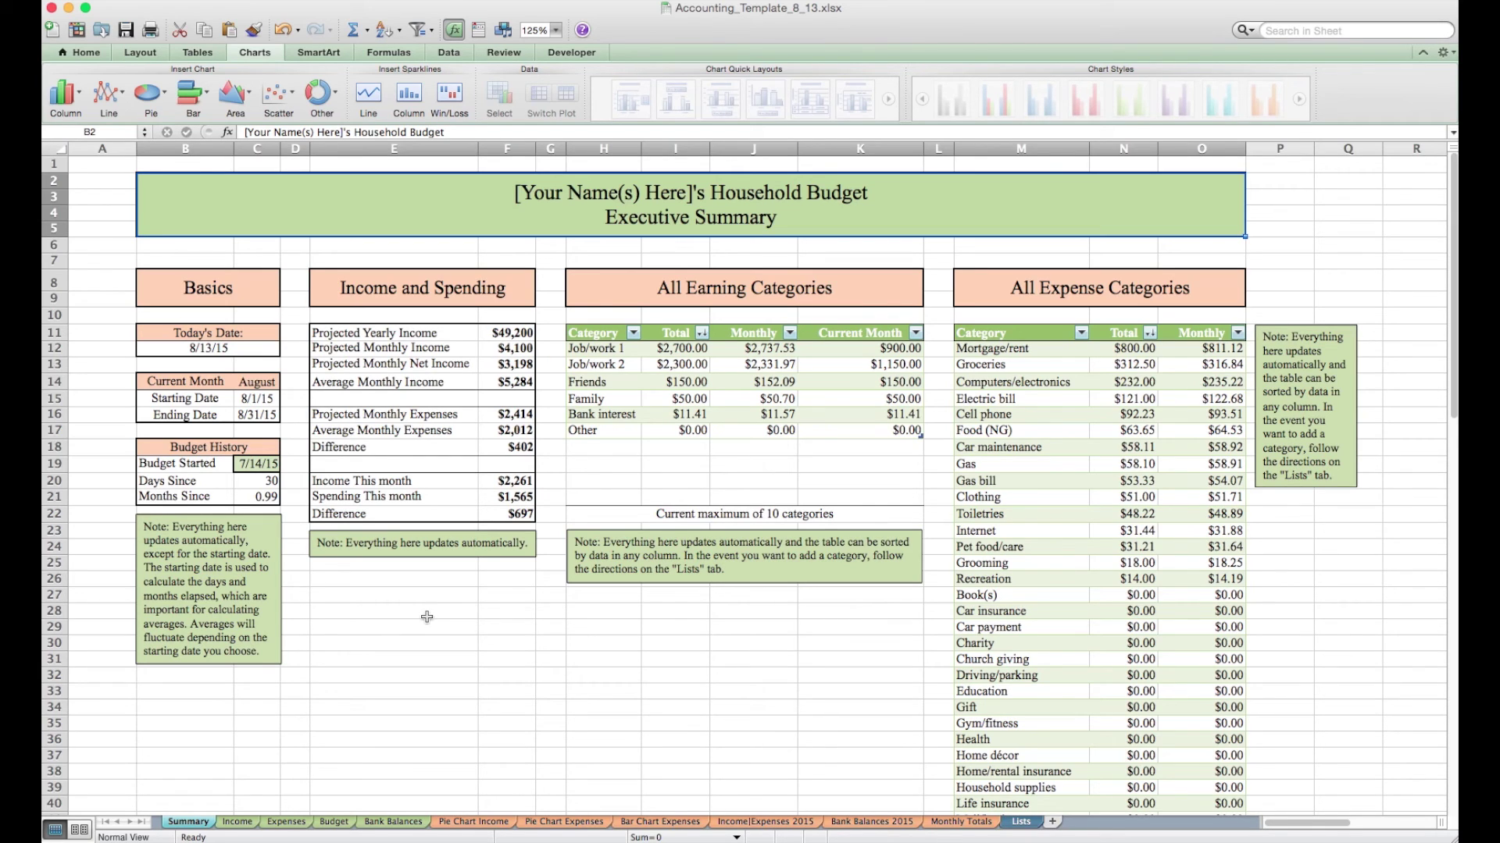
Step: Inspect the Budget Started date and the Days Since and Months Since formulas
{"action": "left_click", "coordinate": [275, 462]}
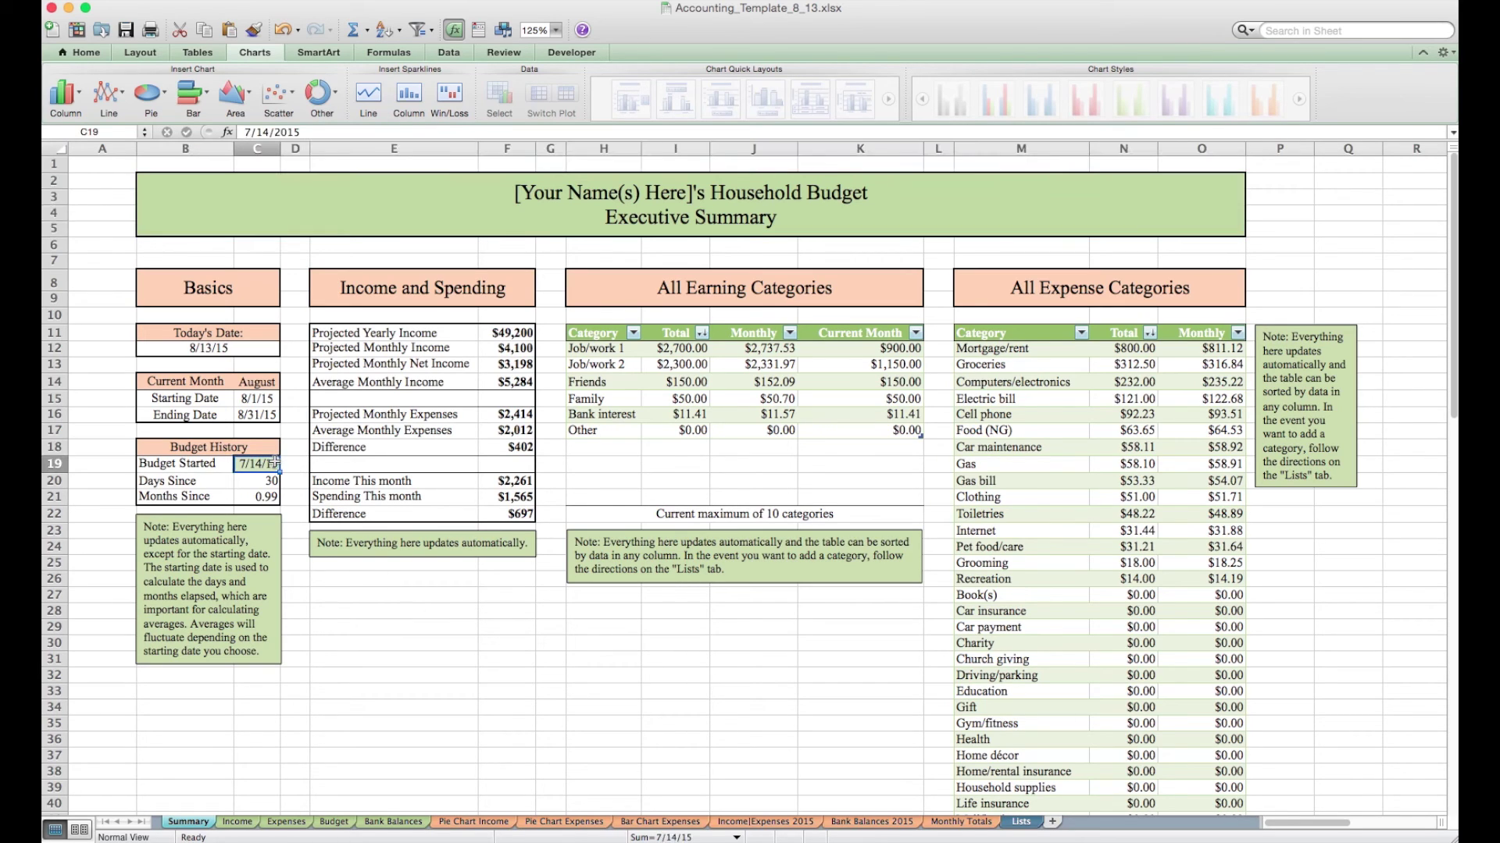
{"action": "left_click", "coordinate": [767, 196]}
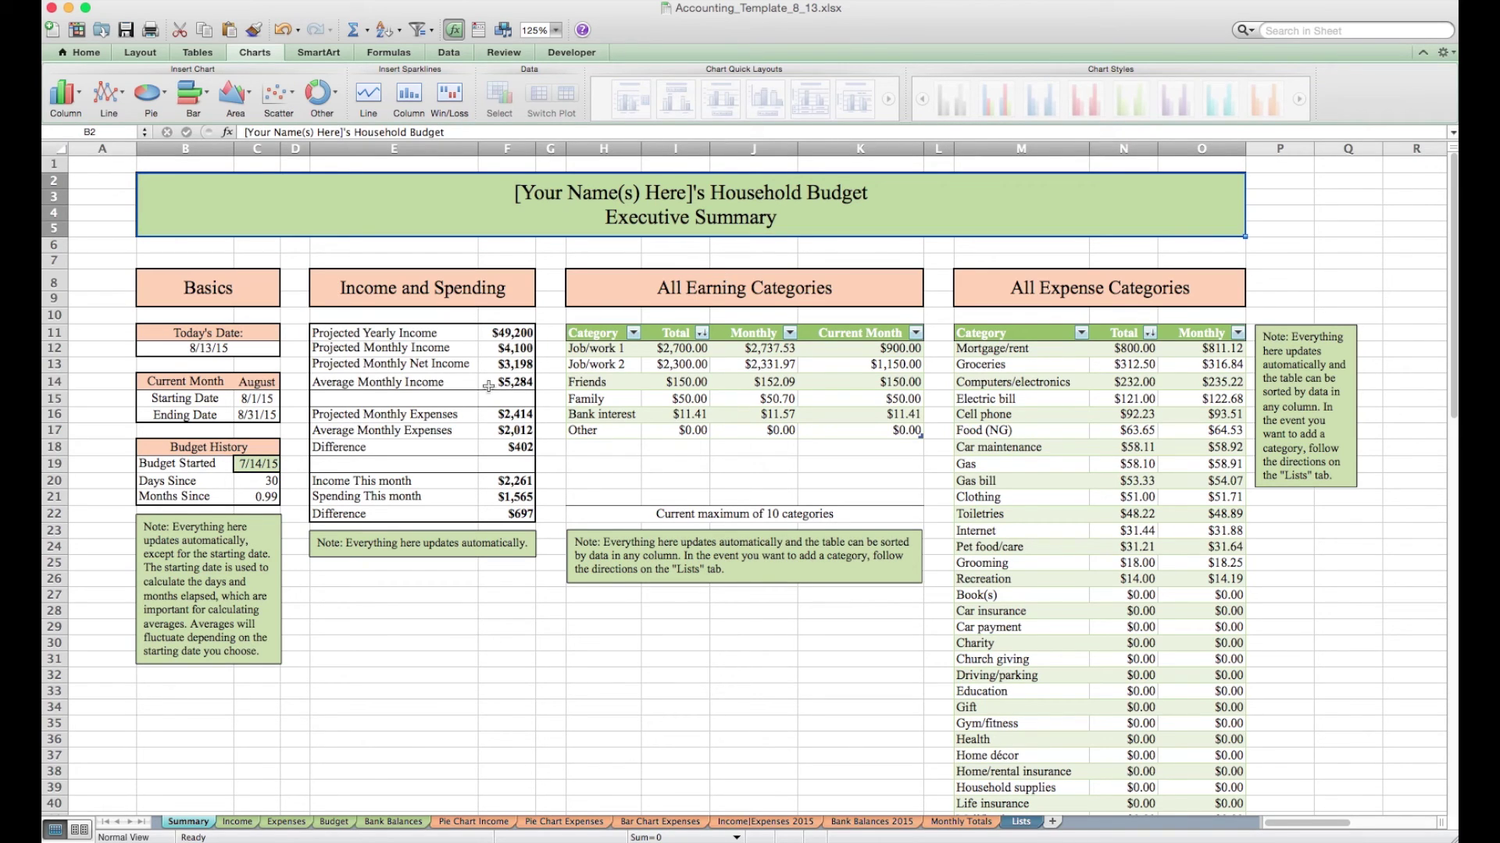
{"action": "left_click", "coordinate": [265, 467]}
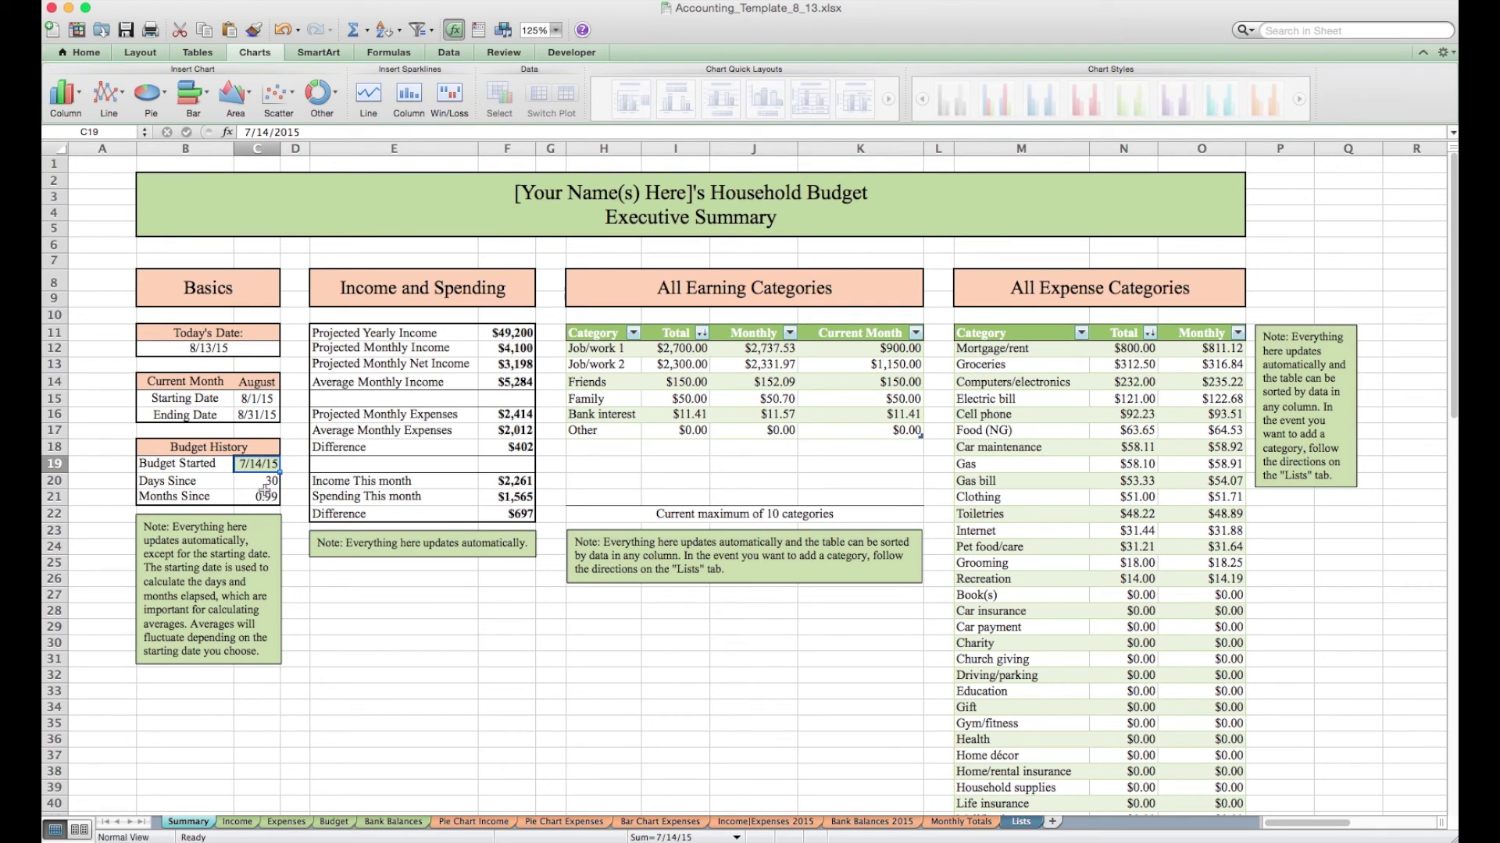
{"action": "left_click", "coordinate": [251, 485]}
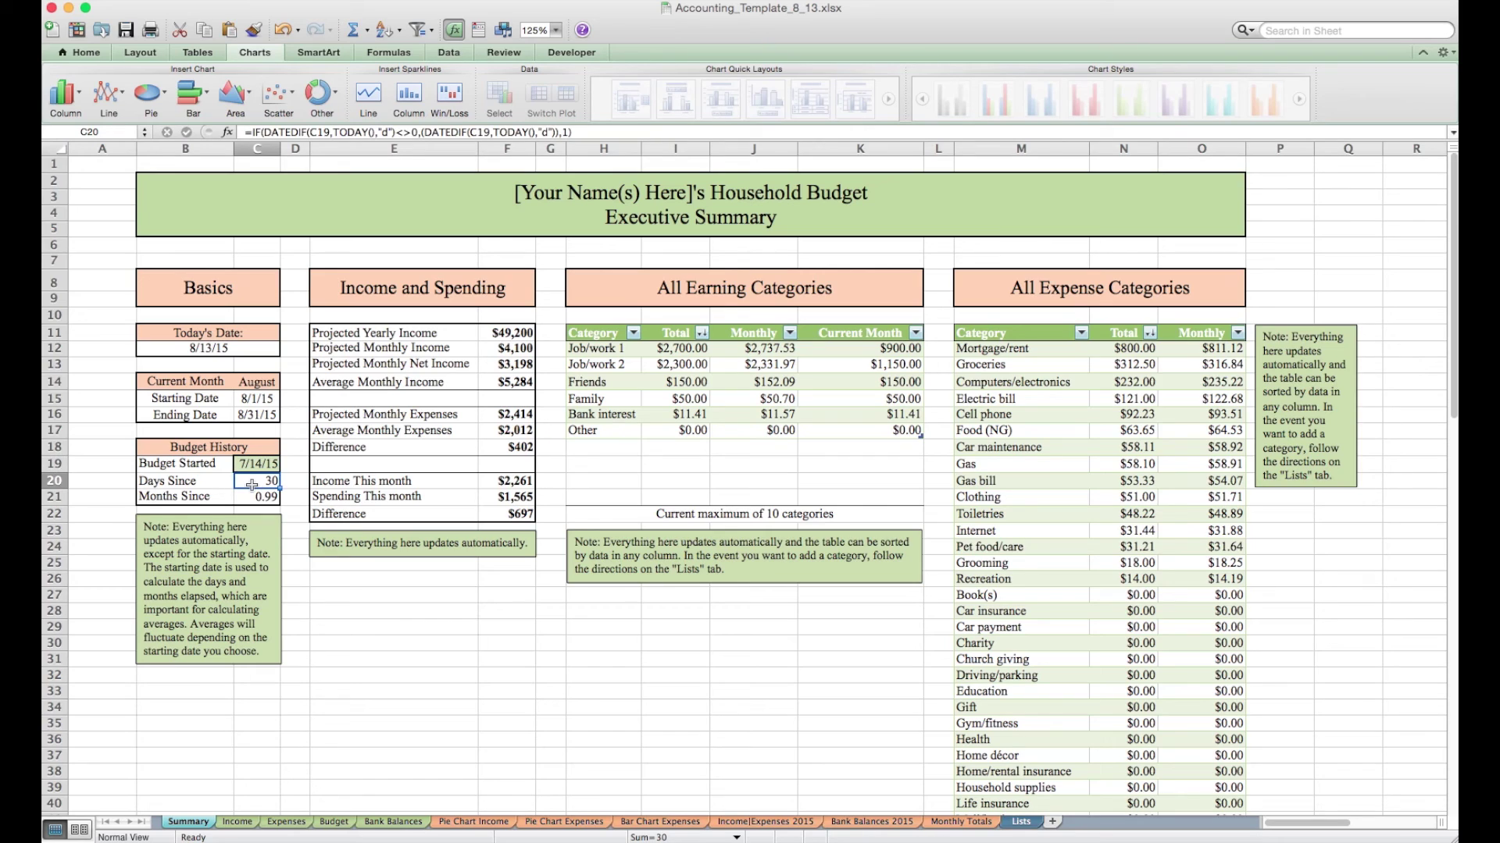
{"action": "left_click", "coordinate": [249, 499]}
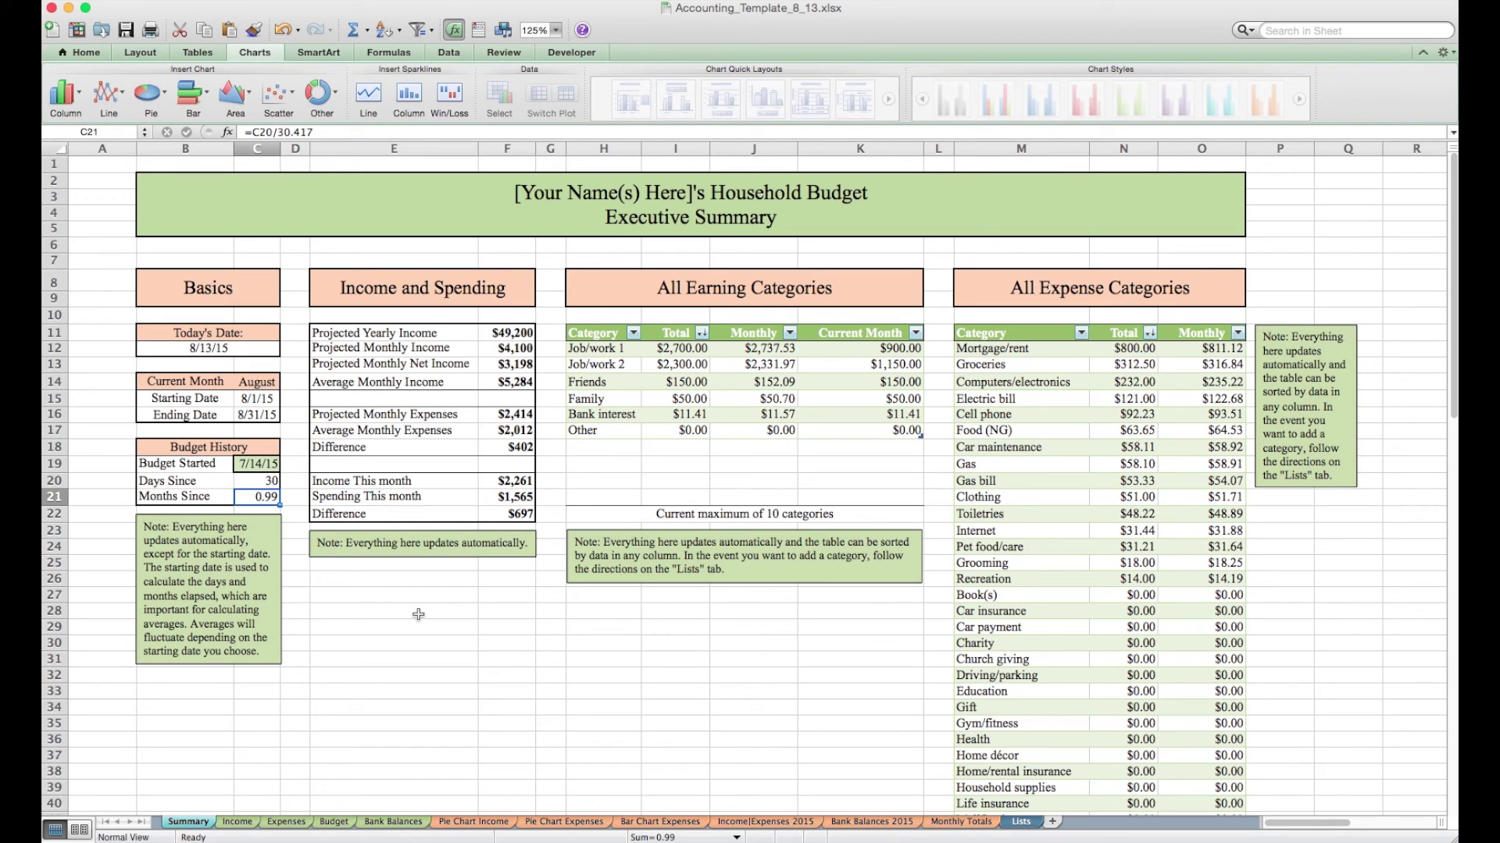
{"action": "left_click", "coordinate": [492, 608]}
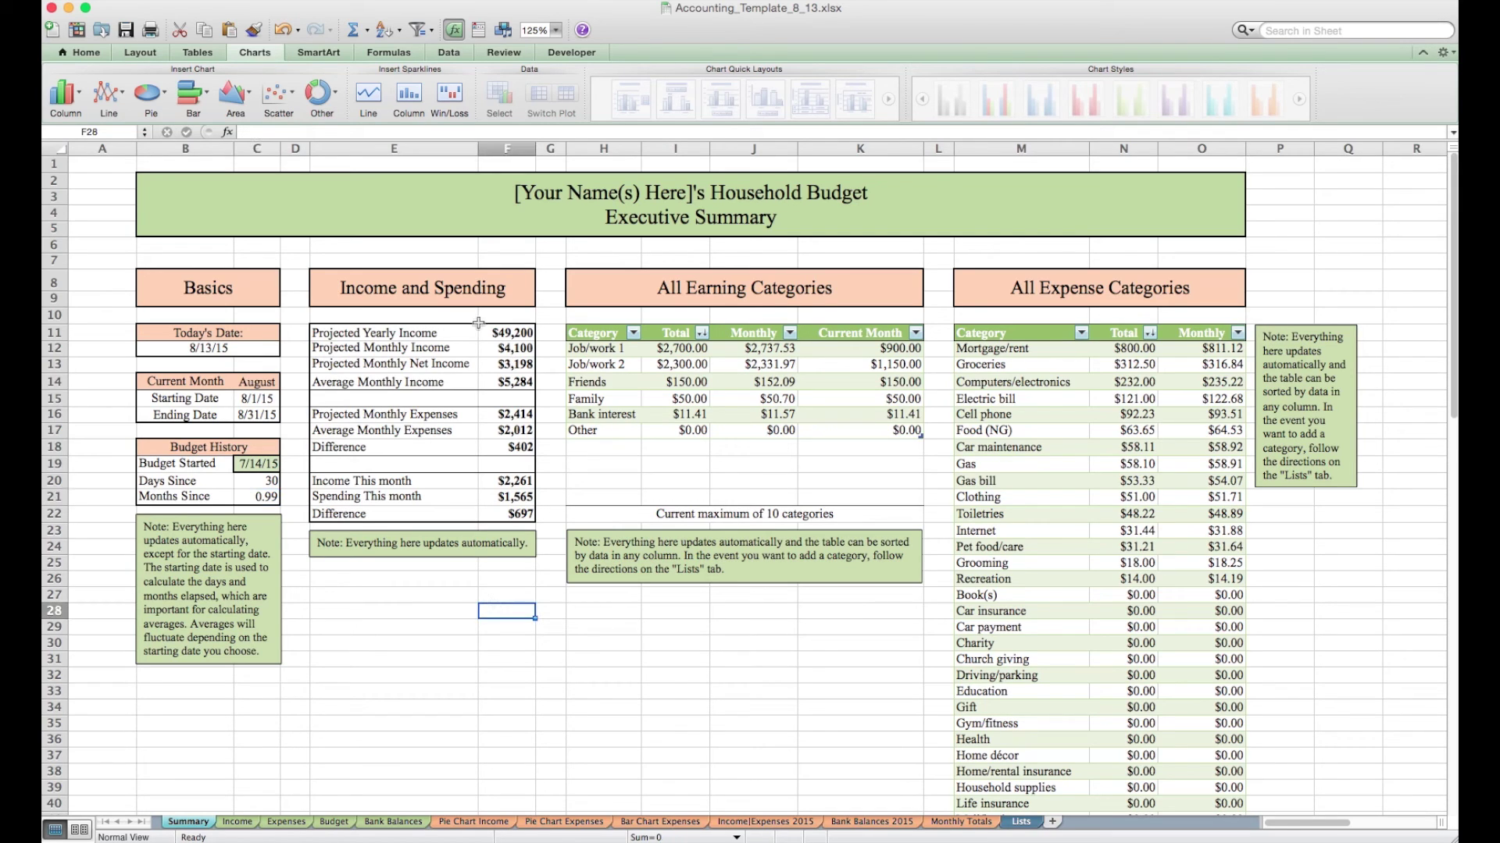
Step: Sort the earning categories by Current Month, first highest then lowest first
{"action": "left_click", "coordinate": [915, 334]}
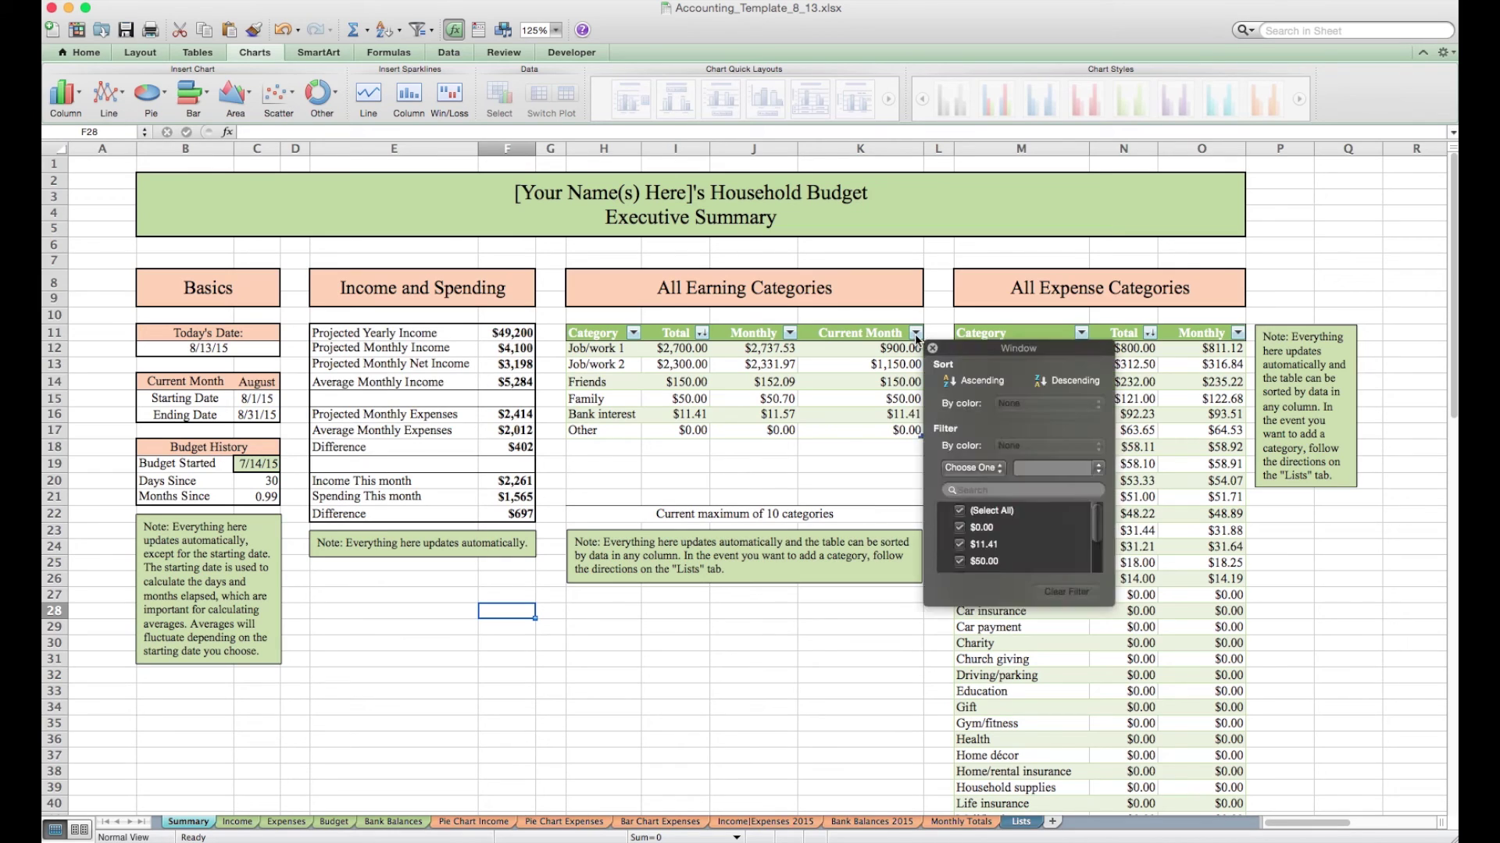
{"action": "left_click", "coordinate": [1056, 381]}
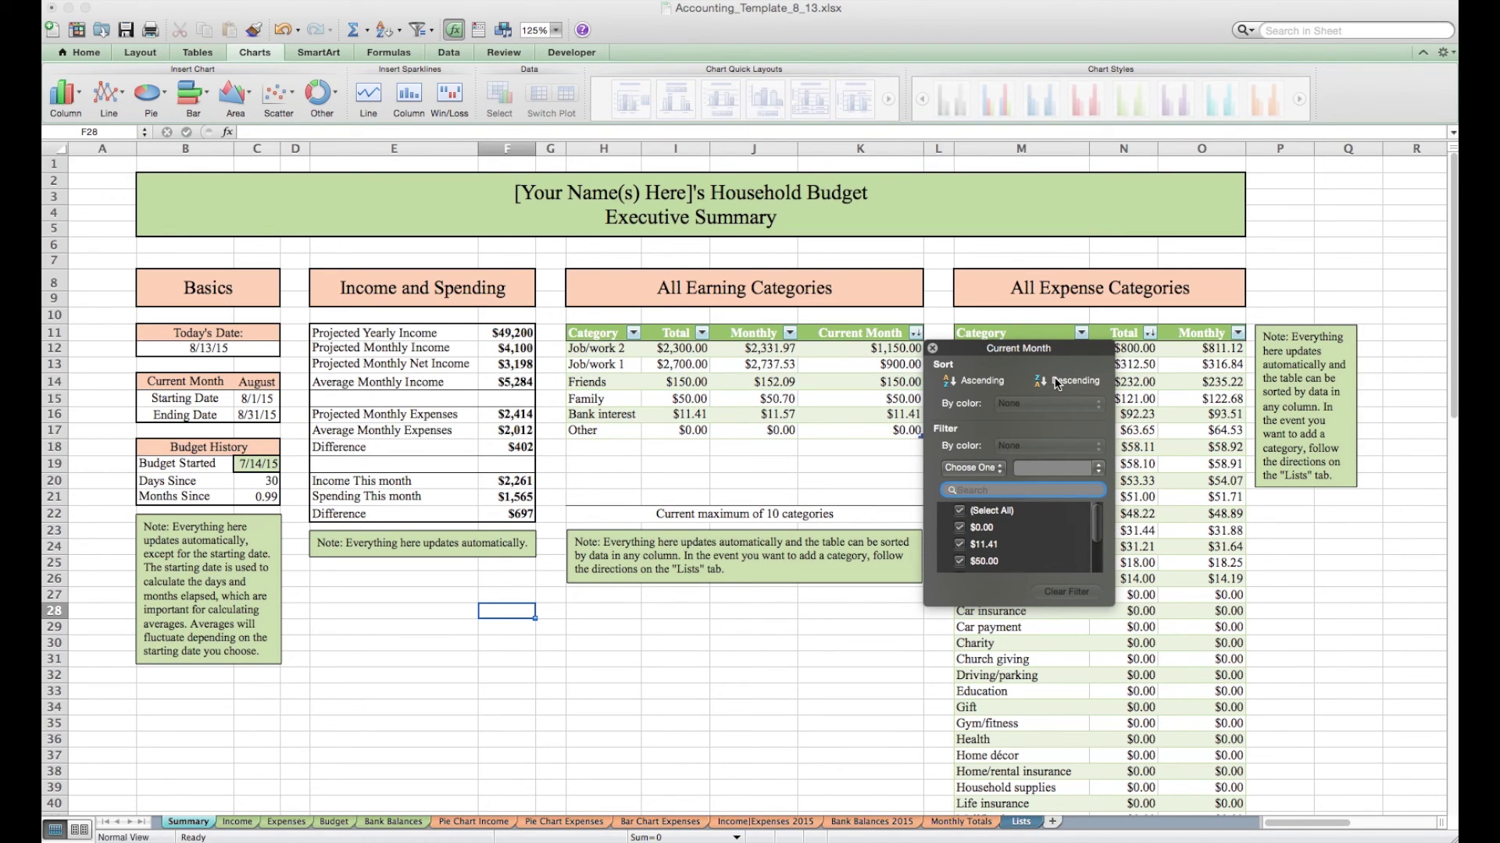
{"action": "left_click", "coordinate": [962, 381]}
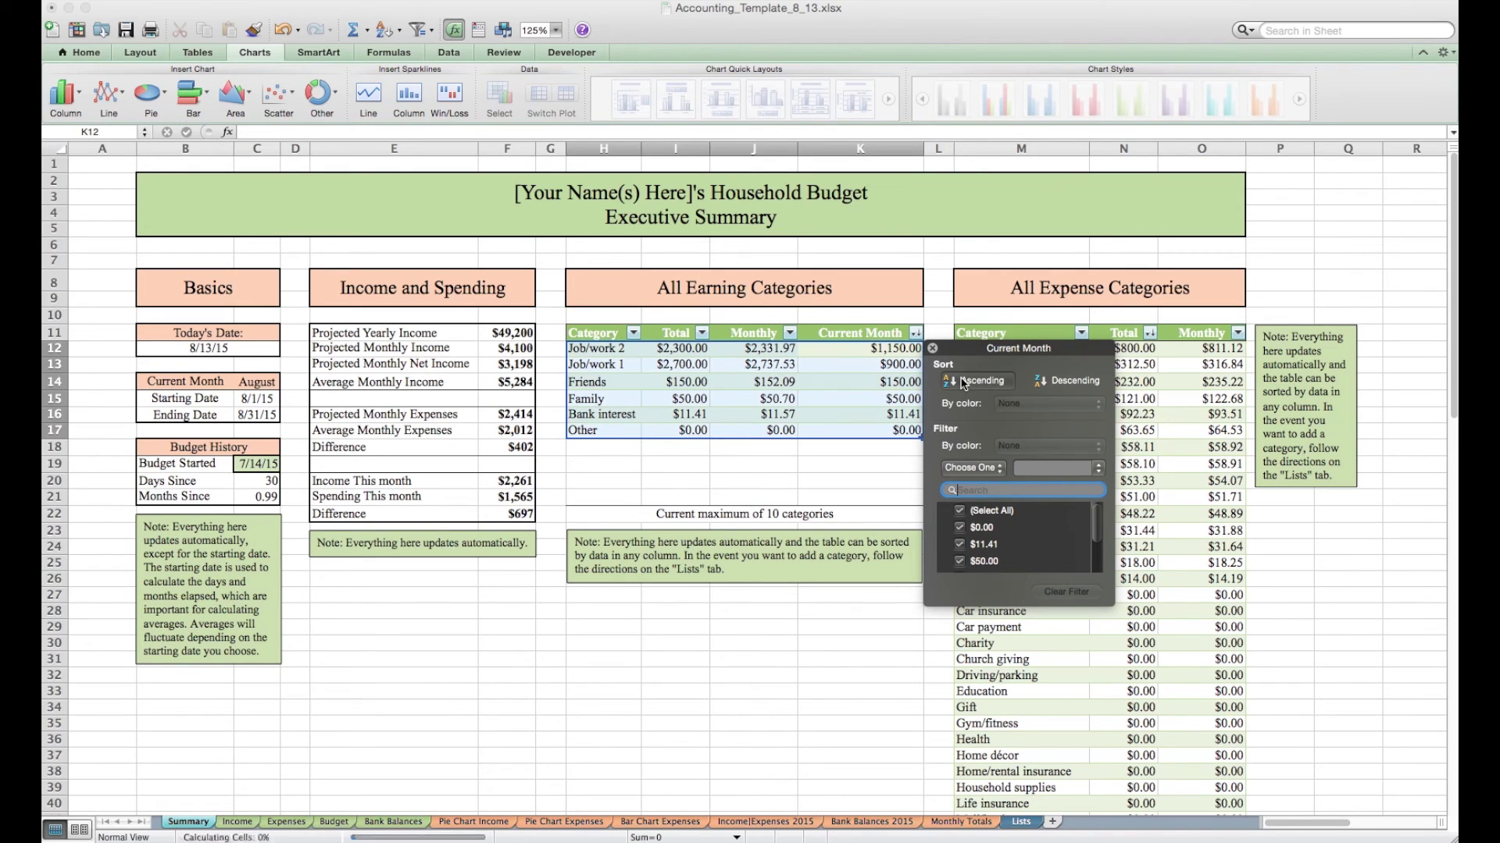
{"action": "left_click", "coordinate": [932, 349]}
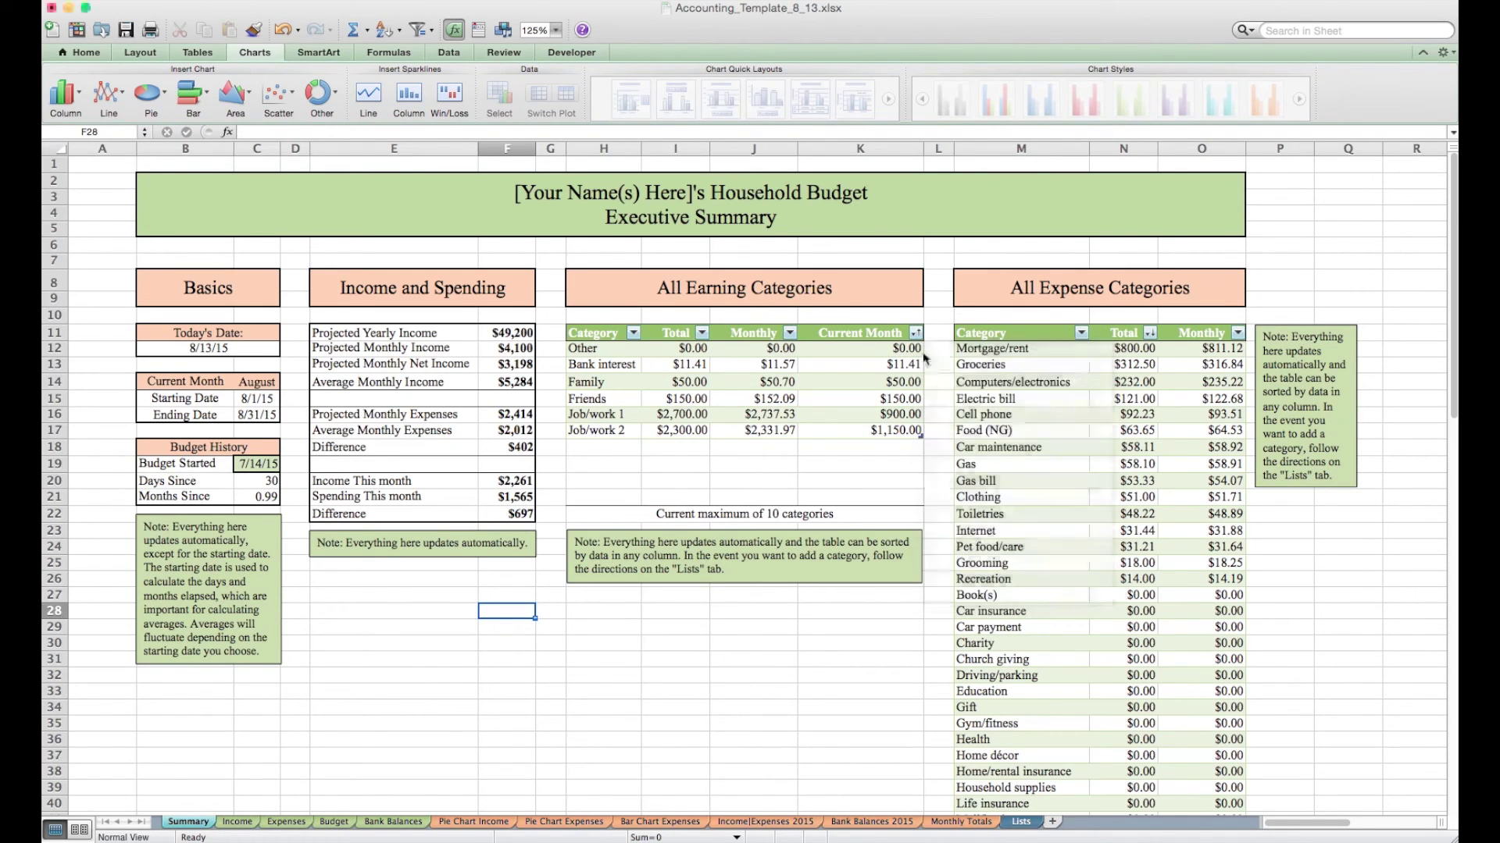
Step: Sort the earning categories by Total descending, putting Job/work 1 at $2,700.00 on top
{"action": "left_click", "coordinate": [700, 334]}
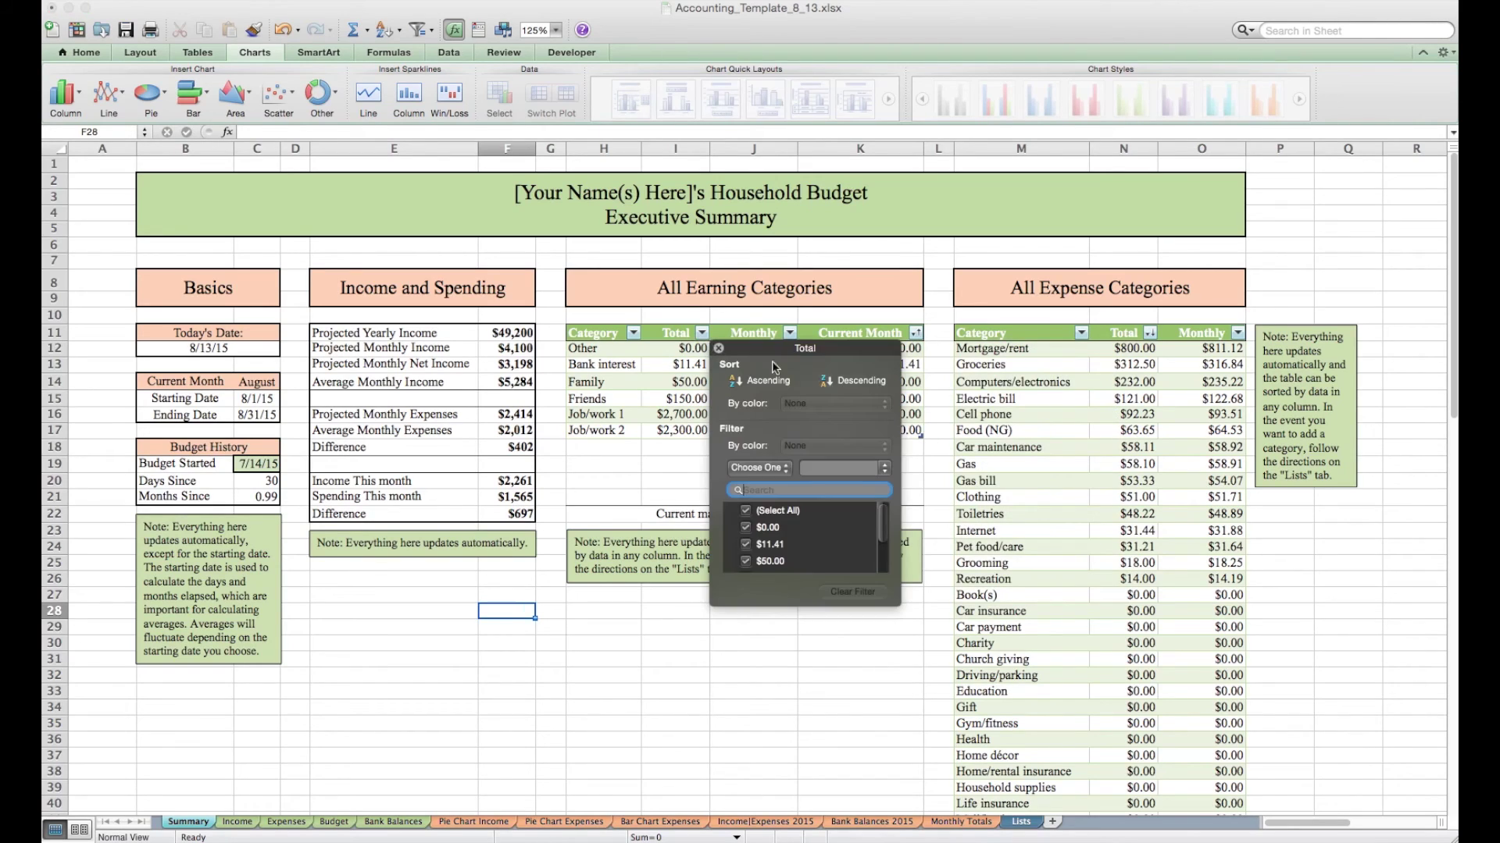
{"action": "left_click", "coordinate": [841, 382]}
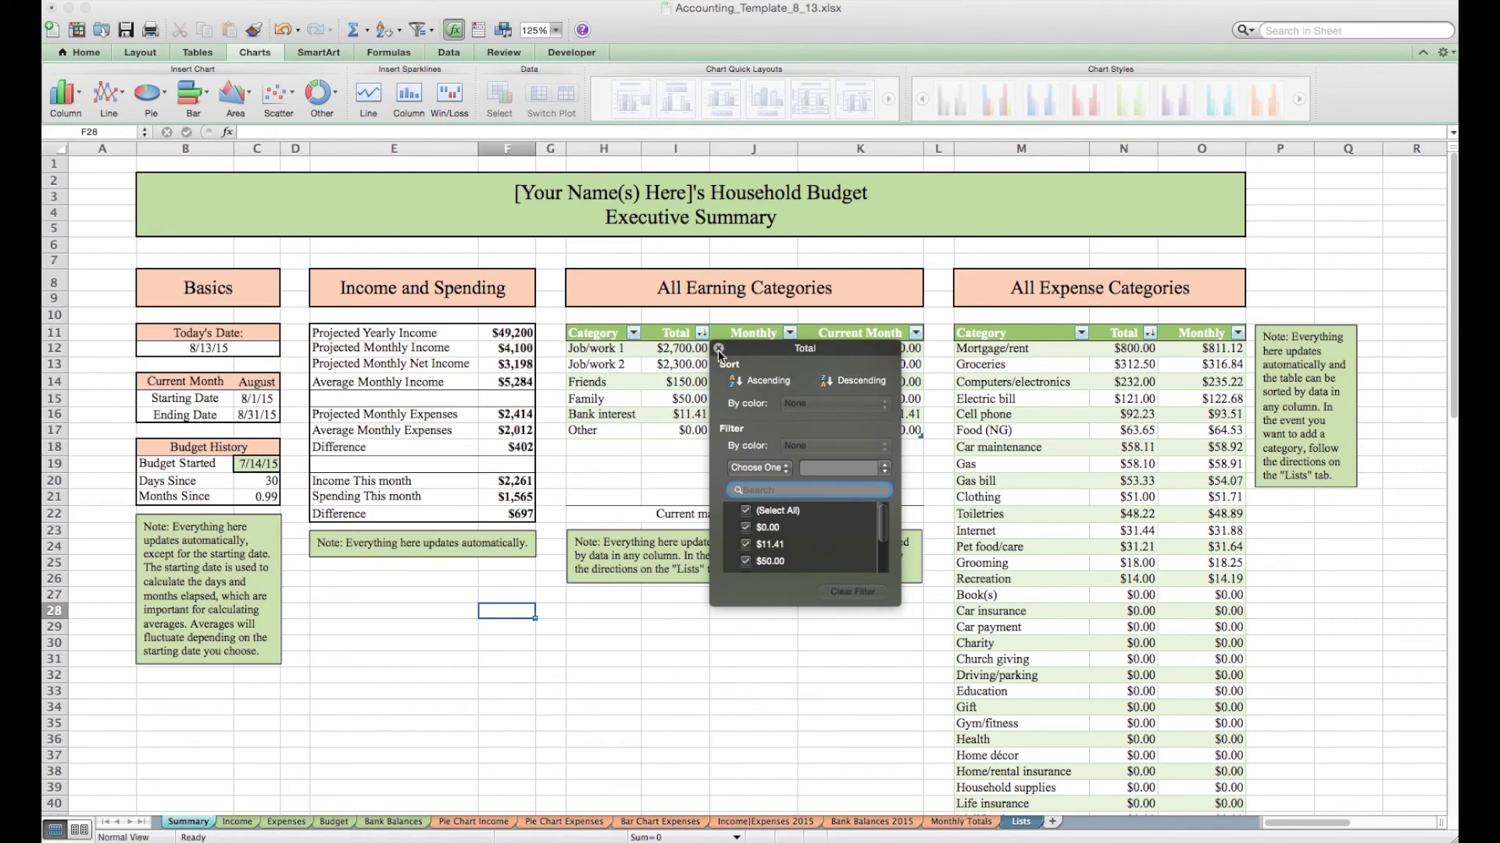
{"action": "left_click", "coordinate": [718, 349]}
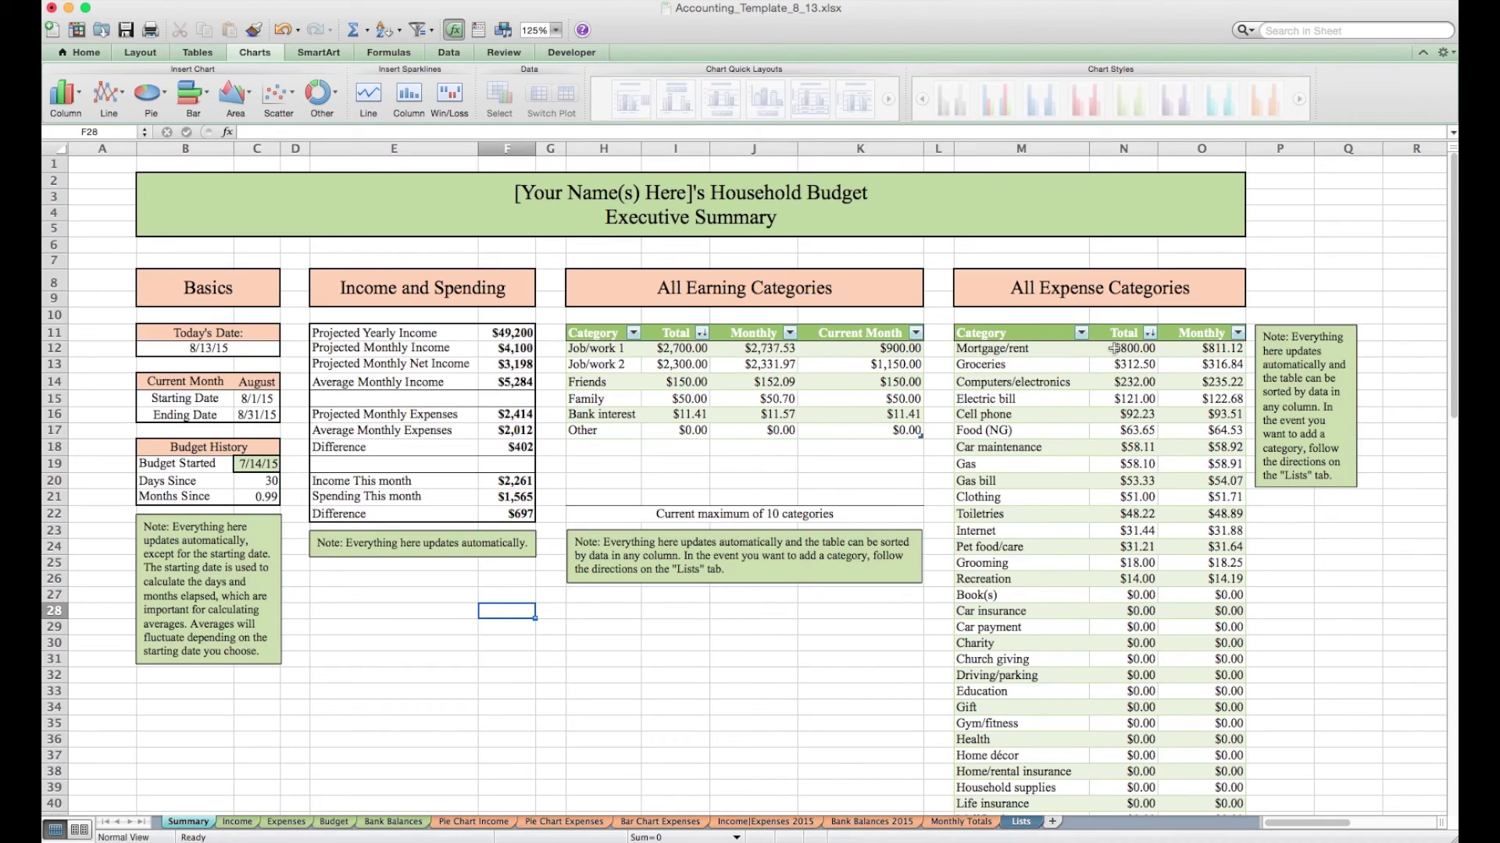
{"action": "scroll", "coordinate": [1078, 416], "scroll_direction": "down", "scroll_amount": 5}
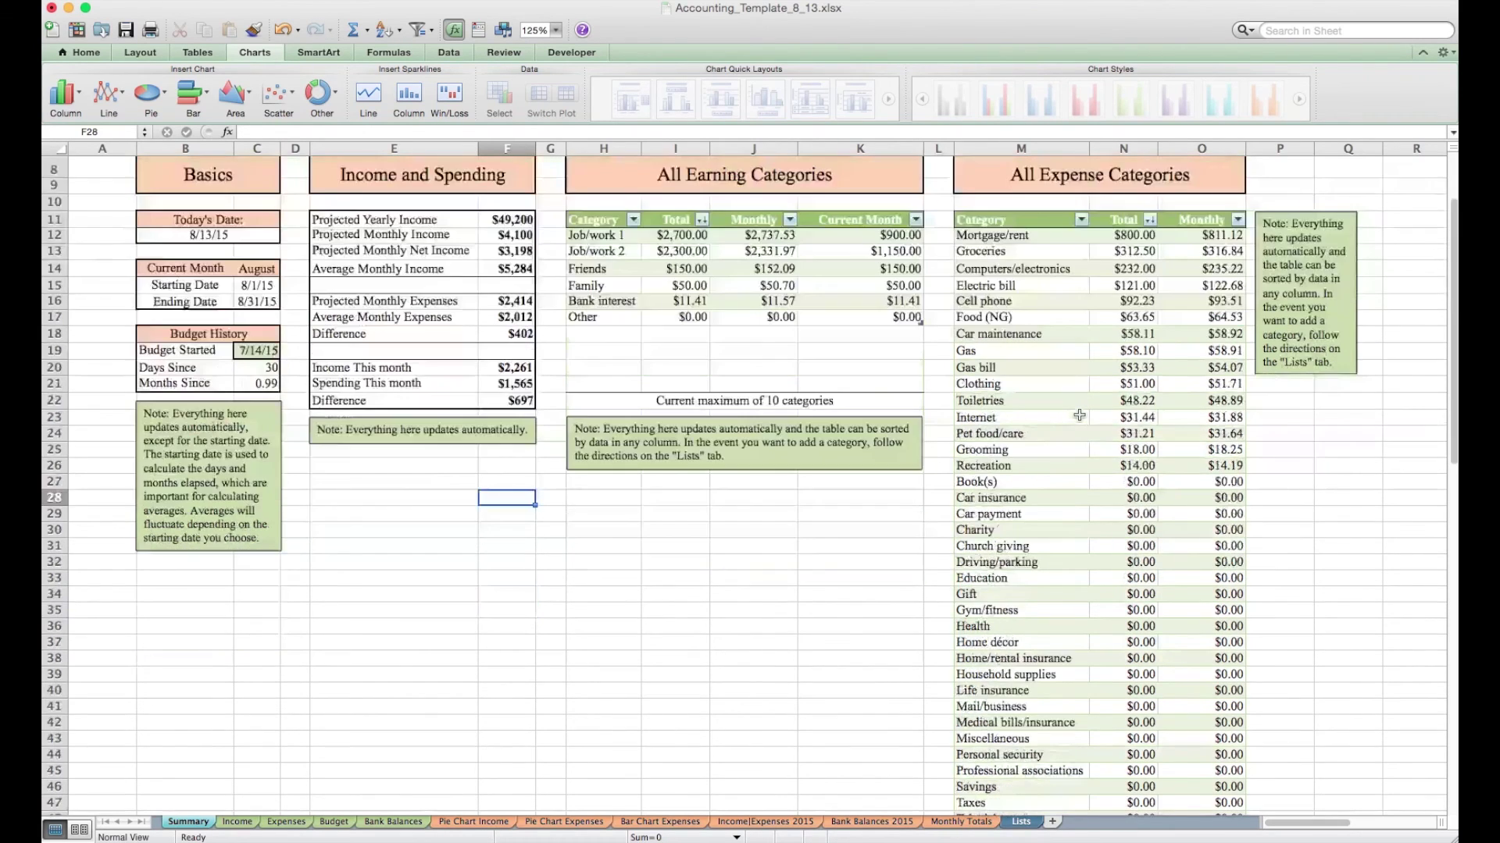
Step: Scroll through the Summary sheet and back up, then go to the Income sheet
{"action": "scroll", "coordinate": [1079, 416], "scroll_direction": "down", "scroll_amount": 7}
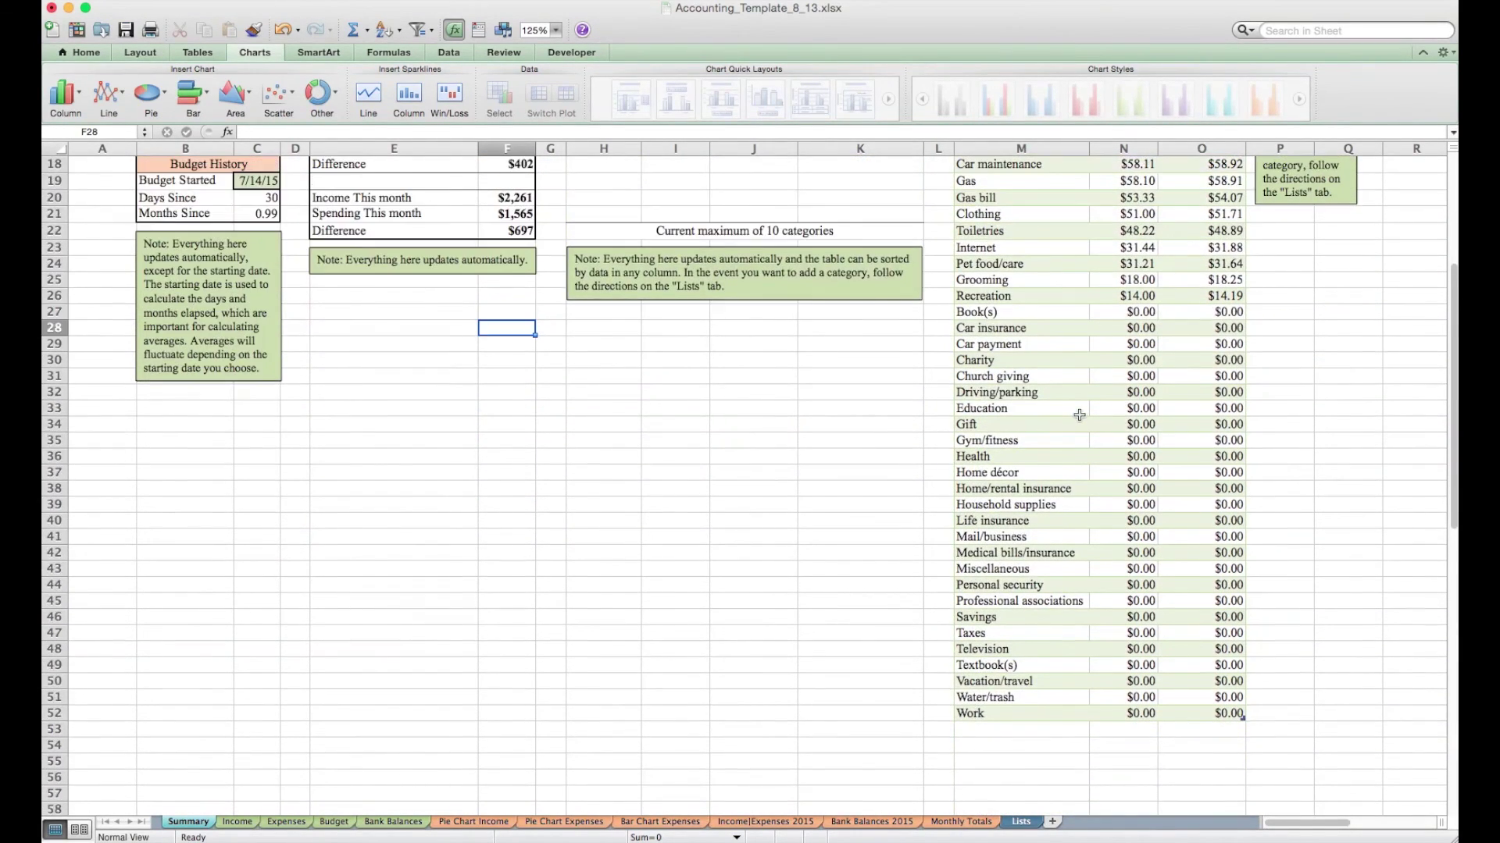
{"action": "scroll", "coordinate": [1078, 416], "scroll_direction": "up", "scroll_amount": 4}
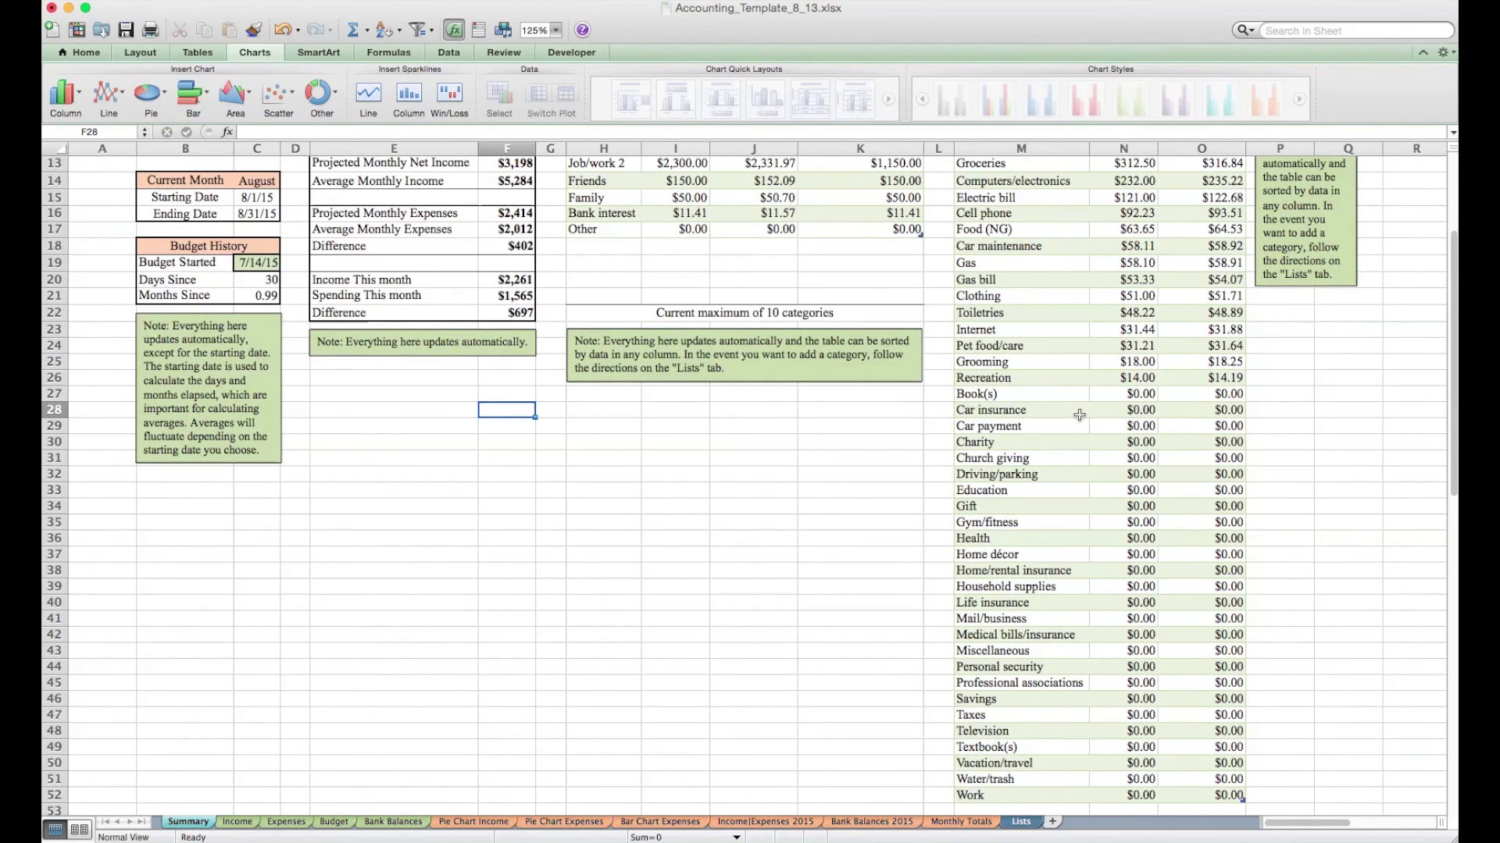
{"action": "scroll", "coordinate": [1078, 416], "scroll_direction": "up", "scroll_amount": 2}
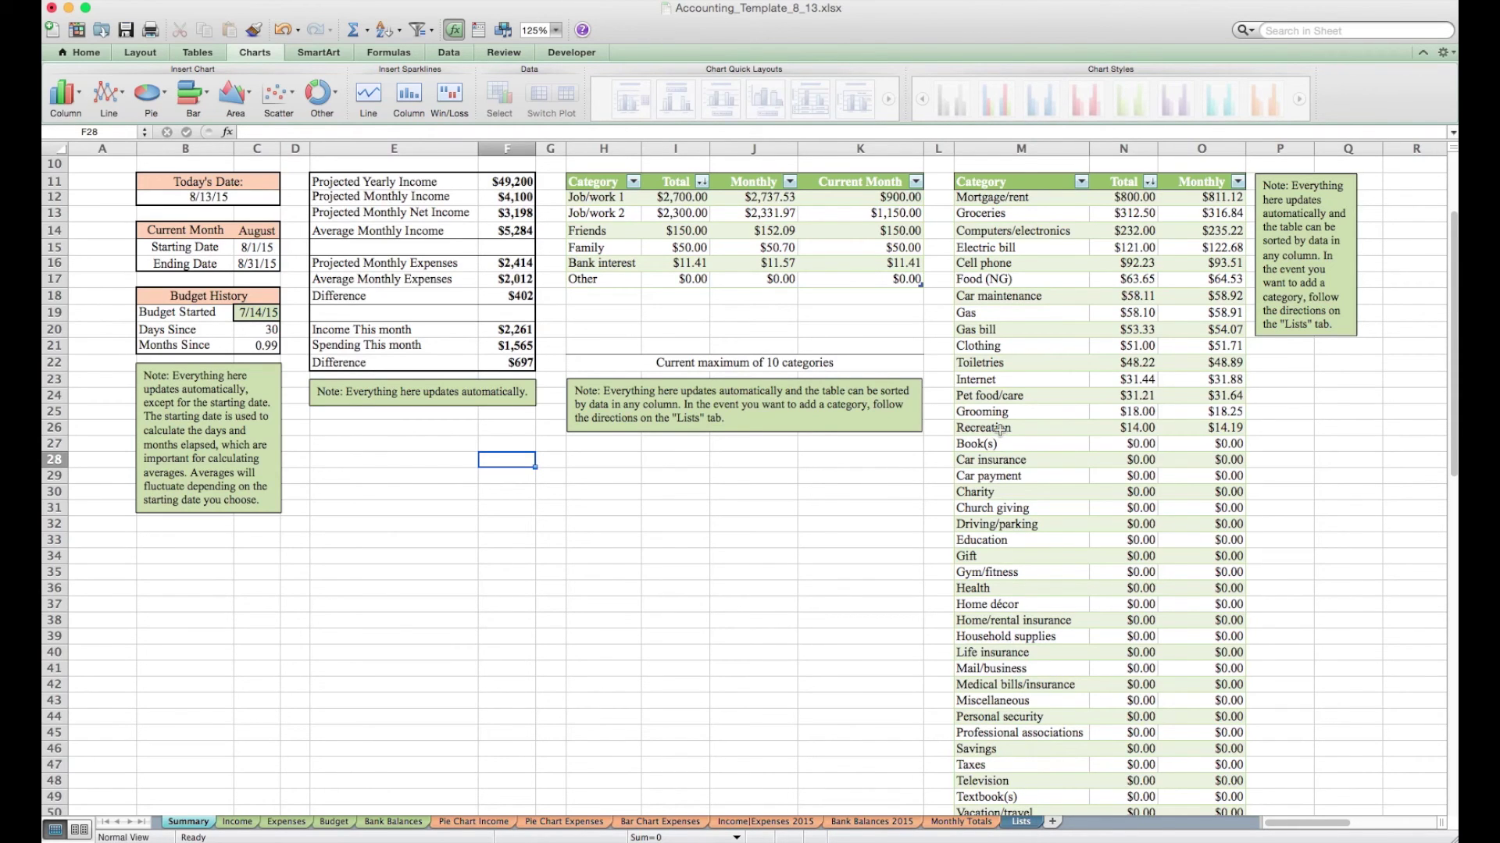
{"action": "scroll", "coordinate": [1000, 431], "scroll_direction": "up", "scroll_amount": 5}
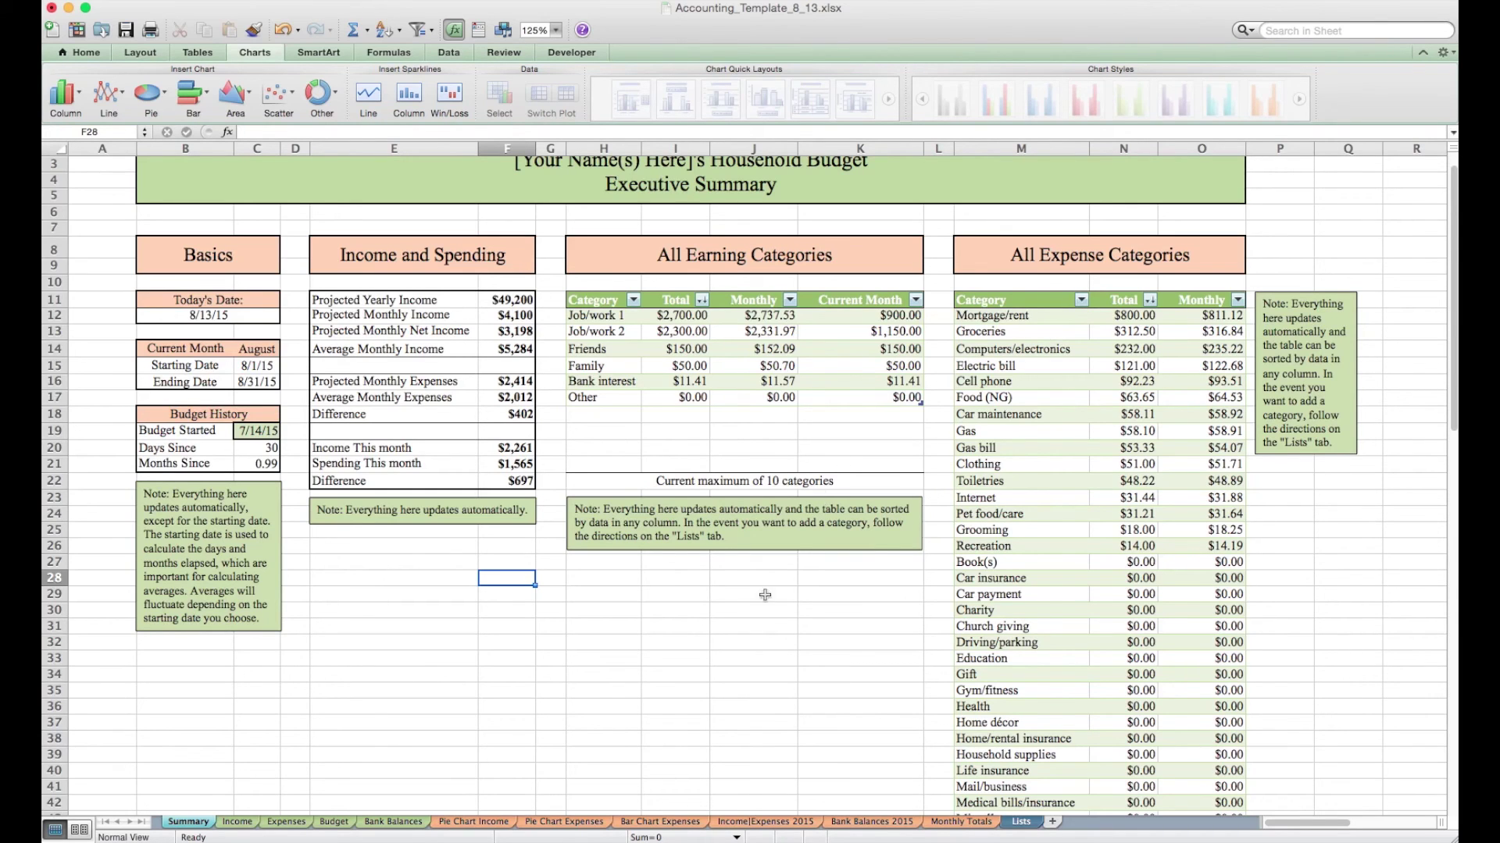
{"action": "scroll", "coordinate": [753, 601], "scroll_direction": "up", "scroll_amount": 2}
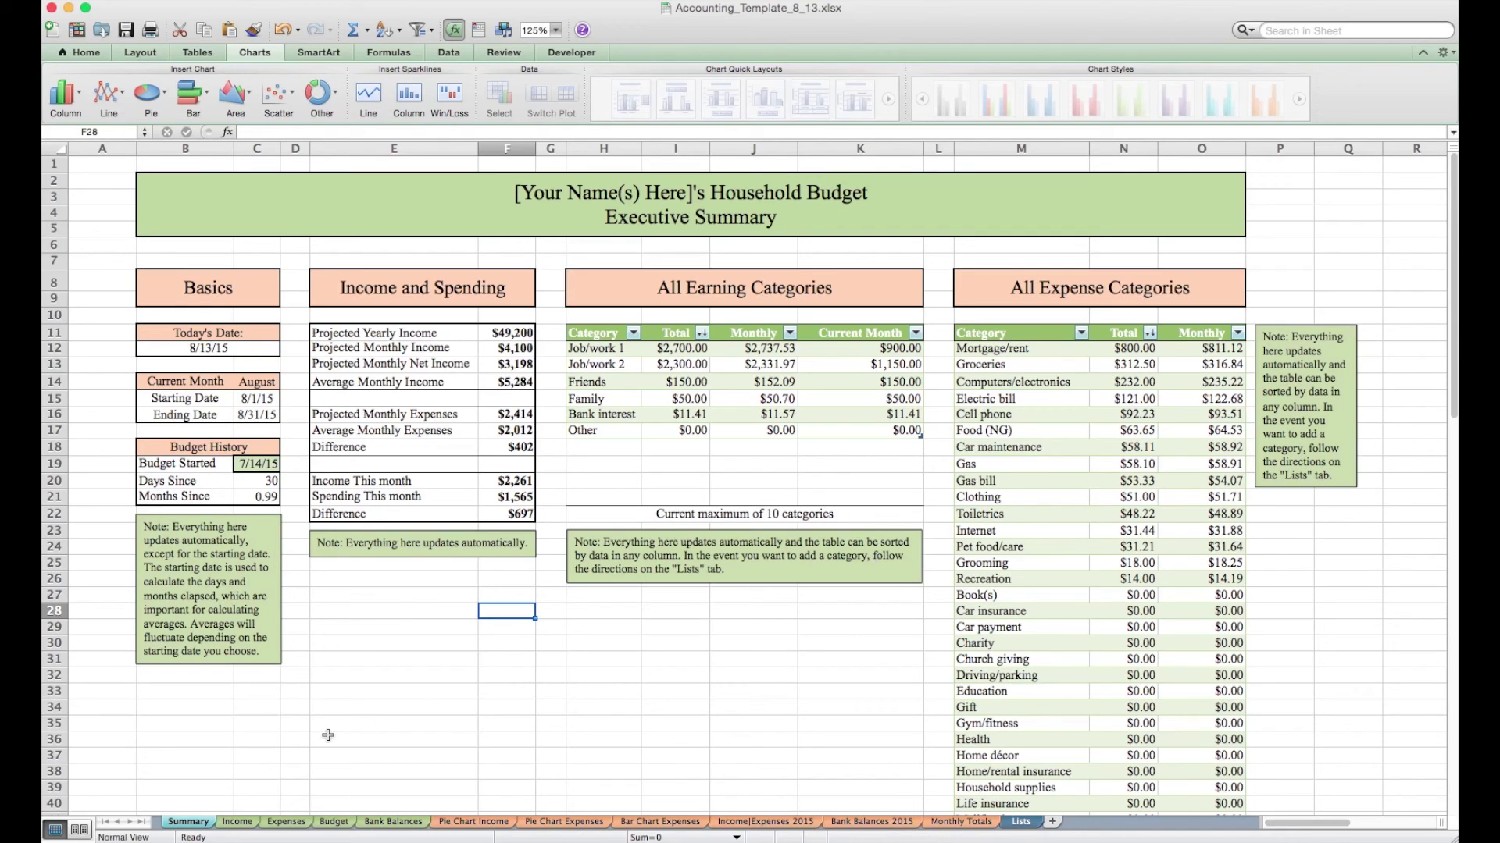
{"action": "left_click", "coordinate": [237, 822]}
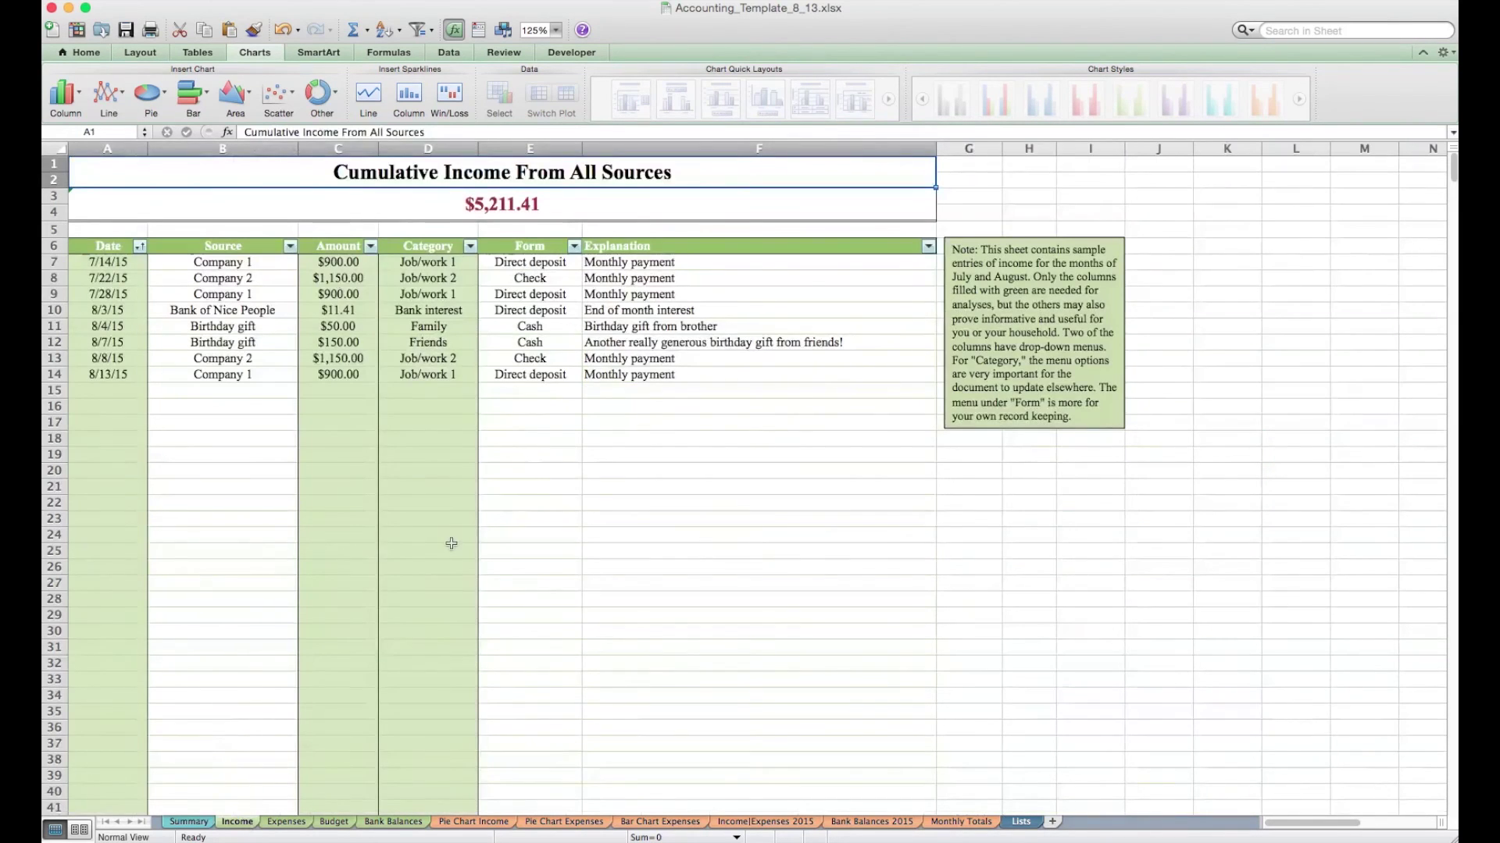
{"action": "left_click", "coordinate": [564, 205]}
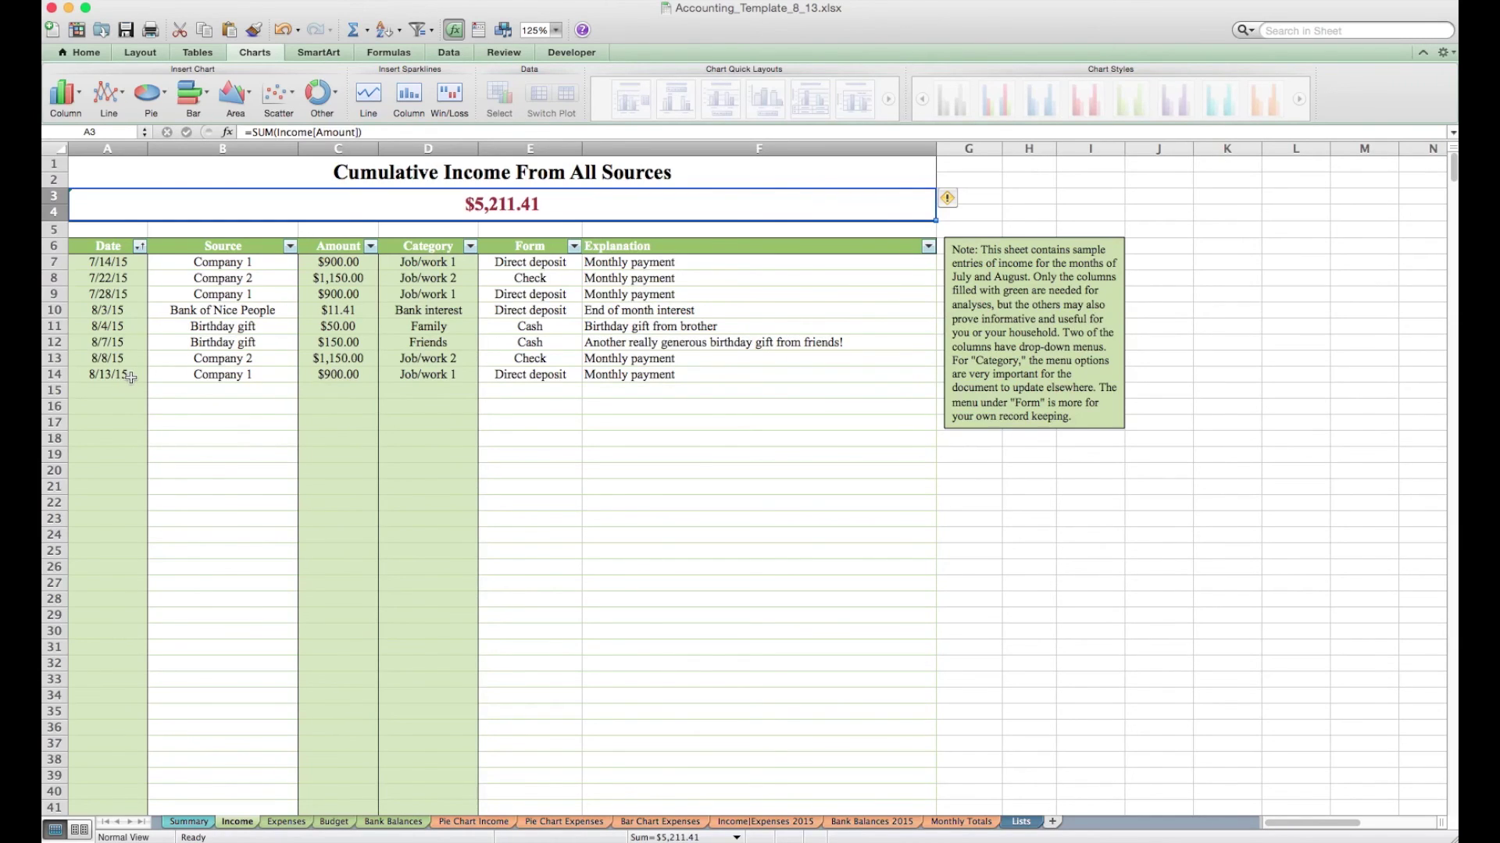
{"action": "left_click", "coordinate": [131, 389]}
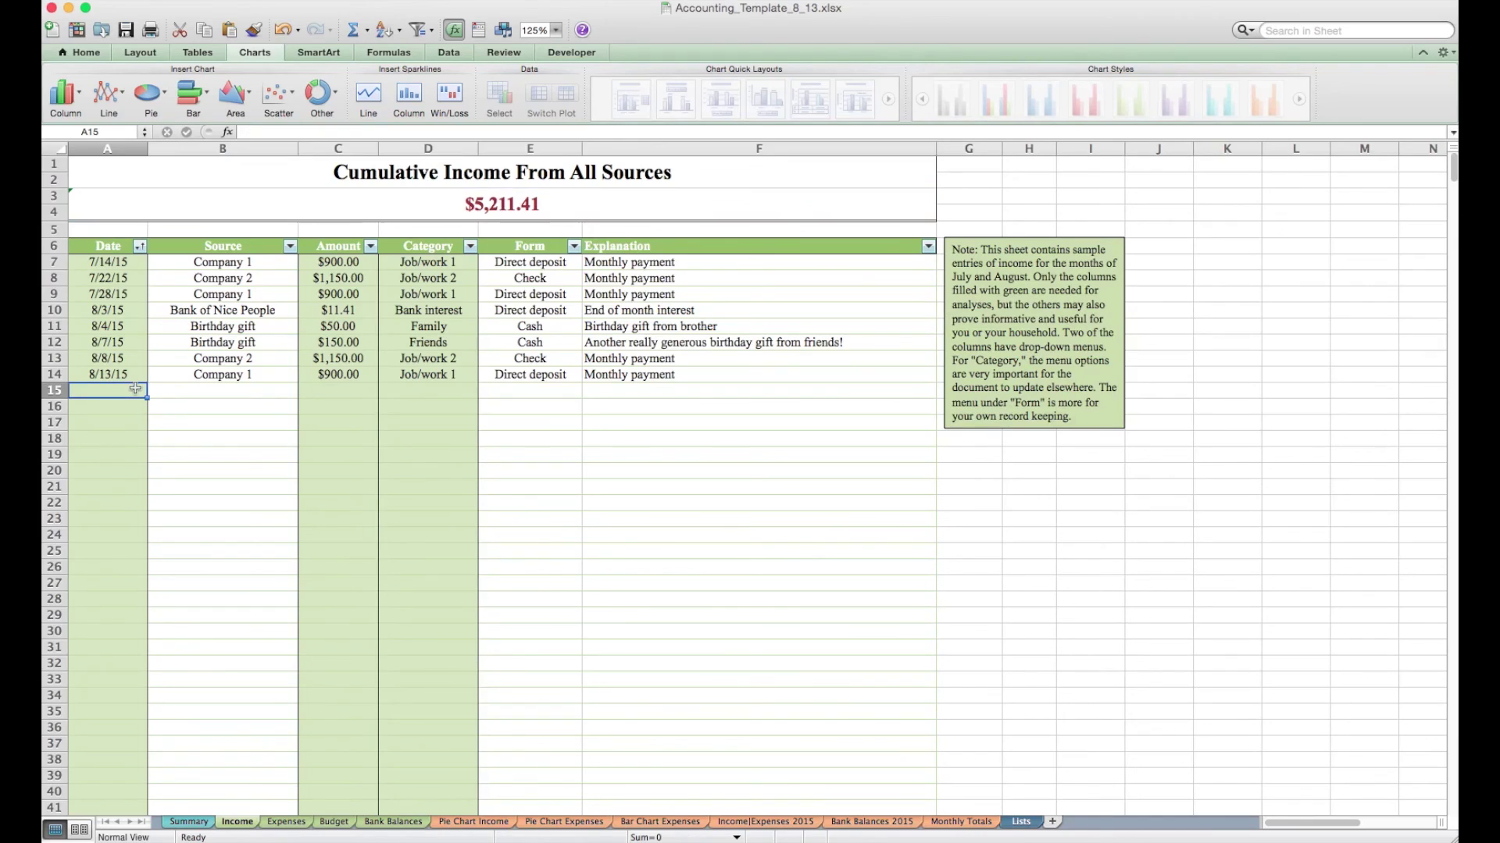
{"action": "left_click", "coordinate": [331, 386]}
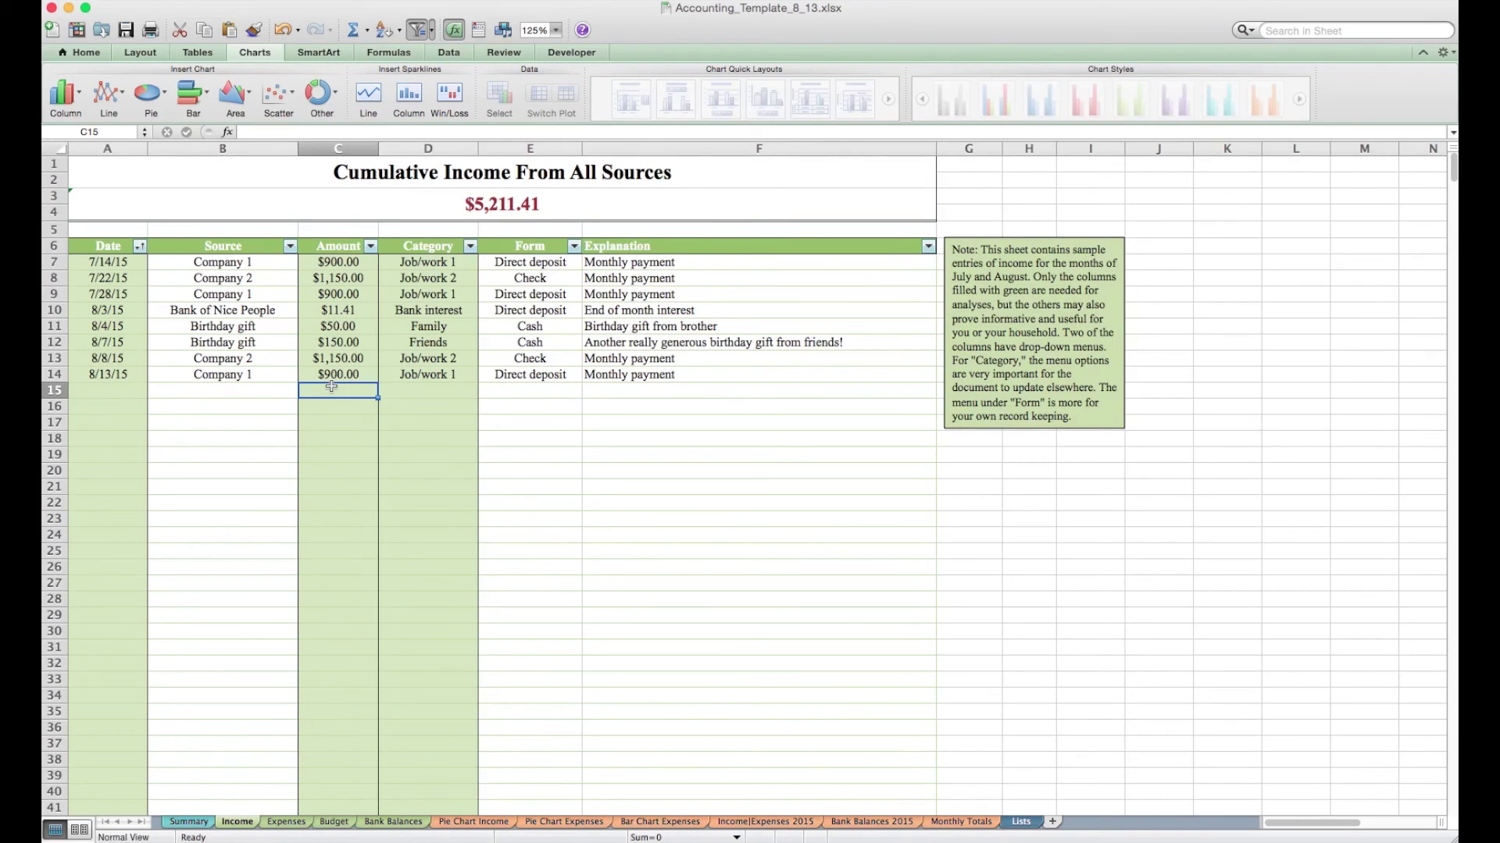
{"action": "left_click", "coordinate": [439, 387]}
{"action": "left_click", "coordinate": [485, 391]}
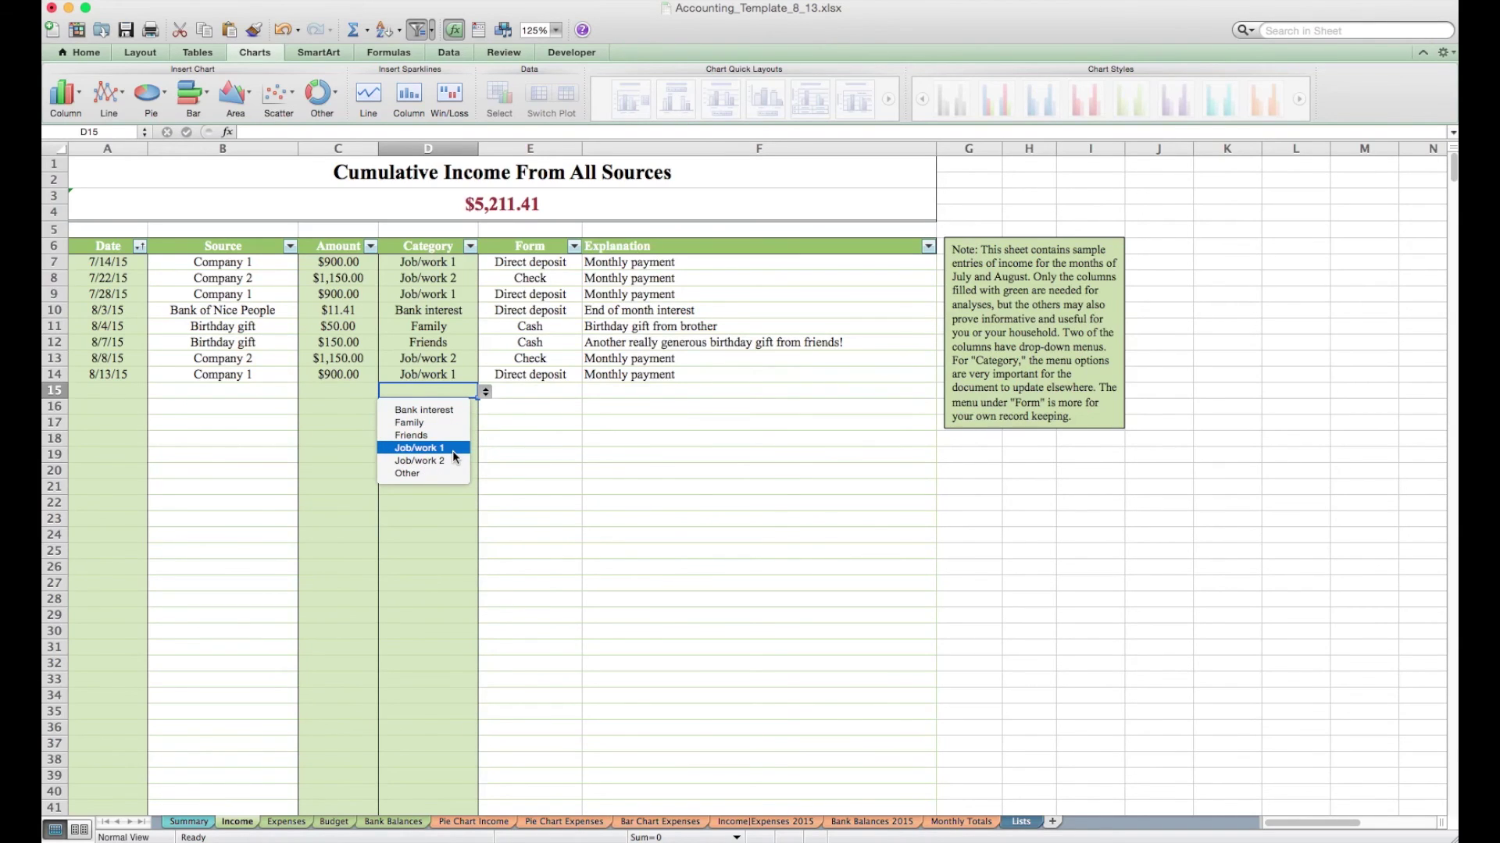
{"action": "left_click", "coordinate": [532, 438]}
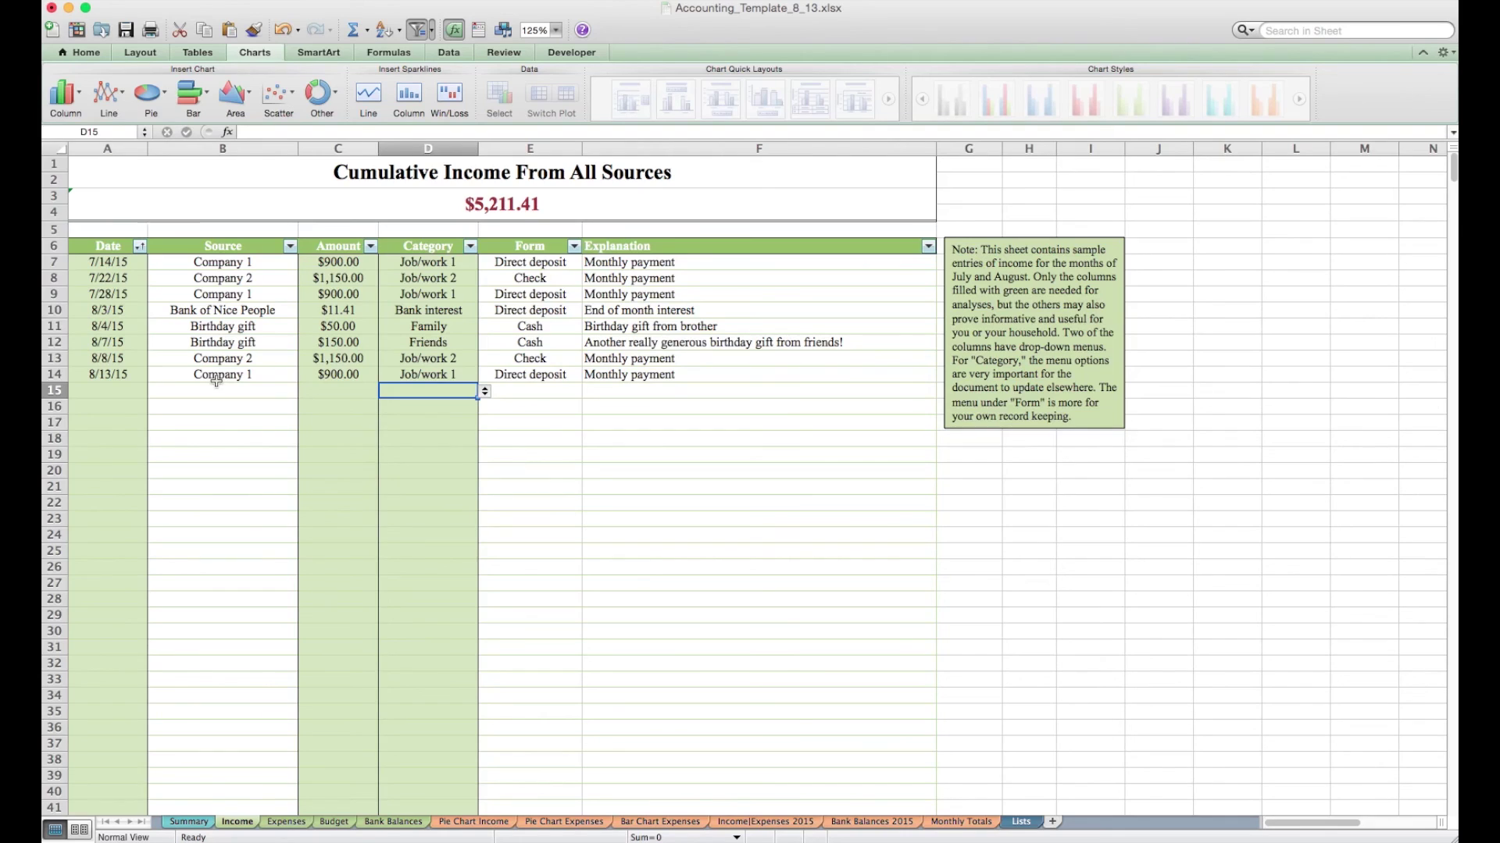
{"action": "left_click", "coordinate": [533, 372]}
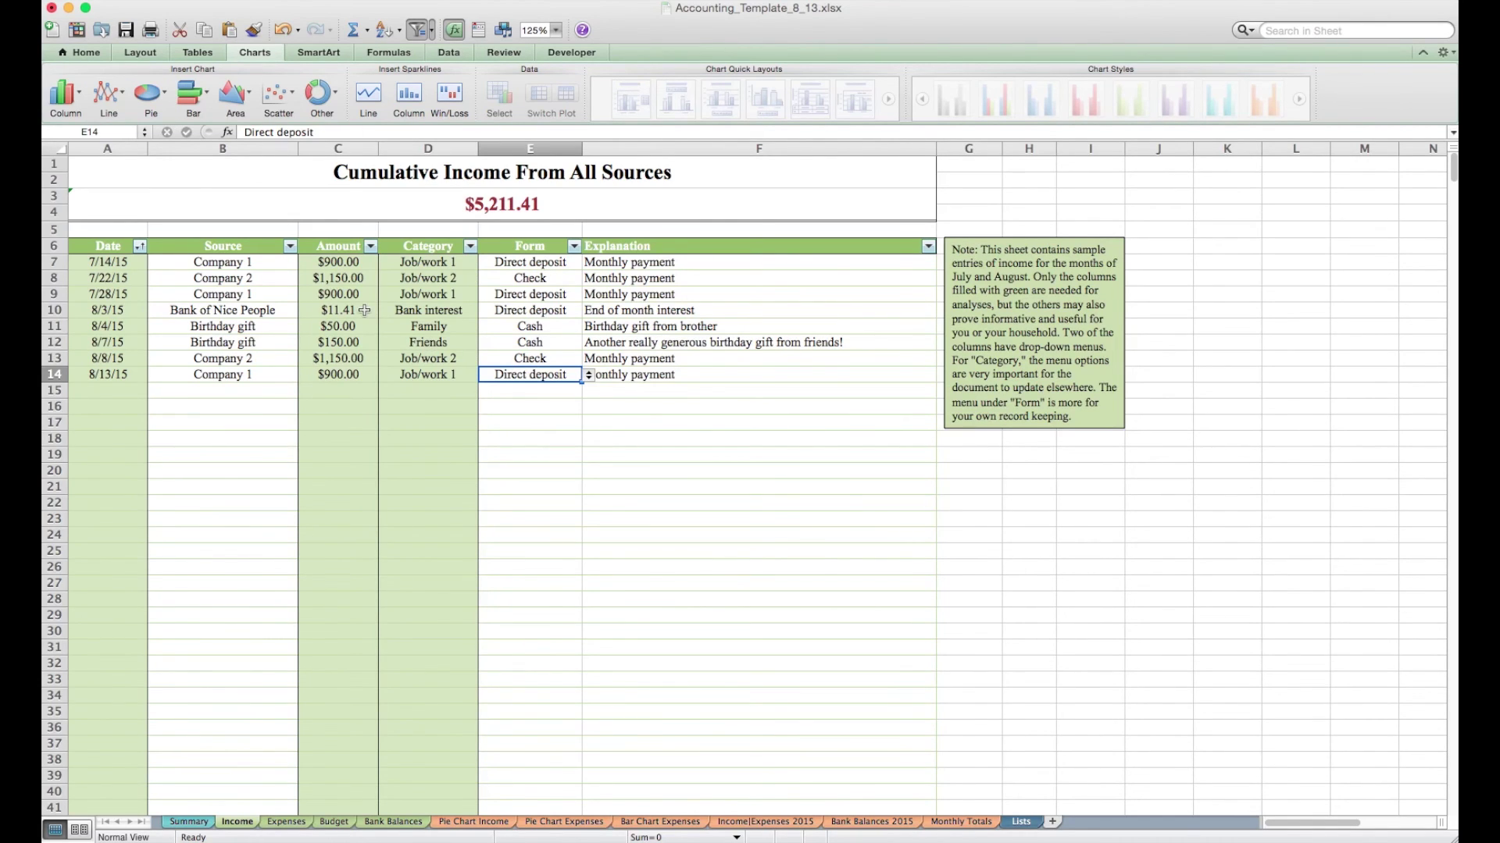
Step: Sort the income entries by Amount, first highest then lowest first
{"action": "left_click", "coordinate": [371, 247]}
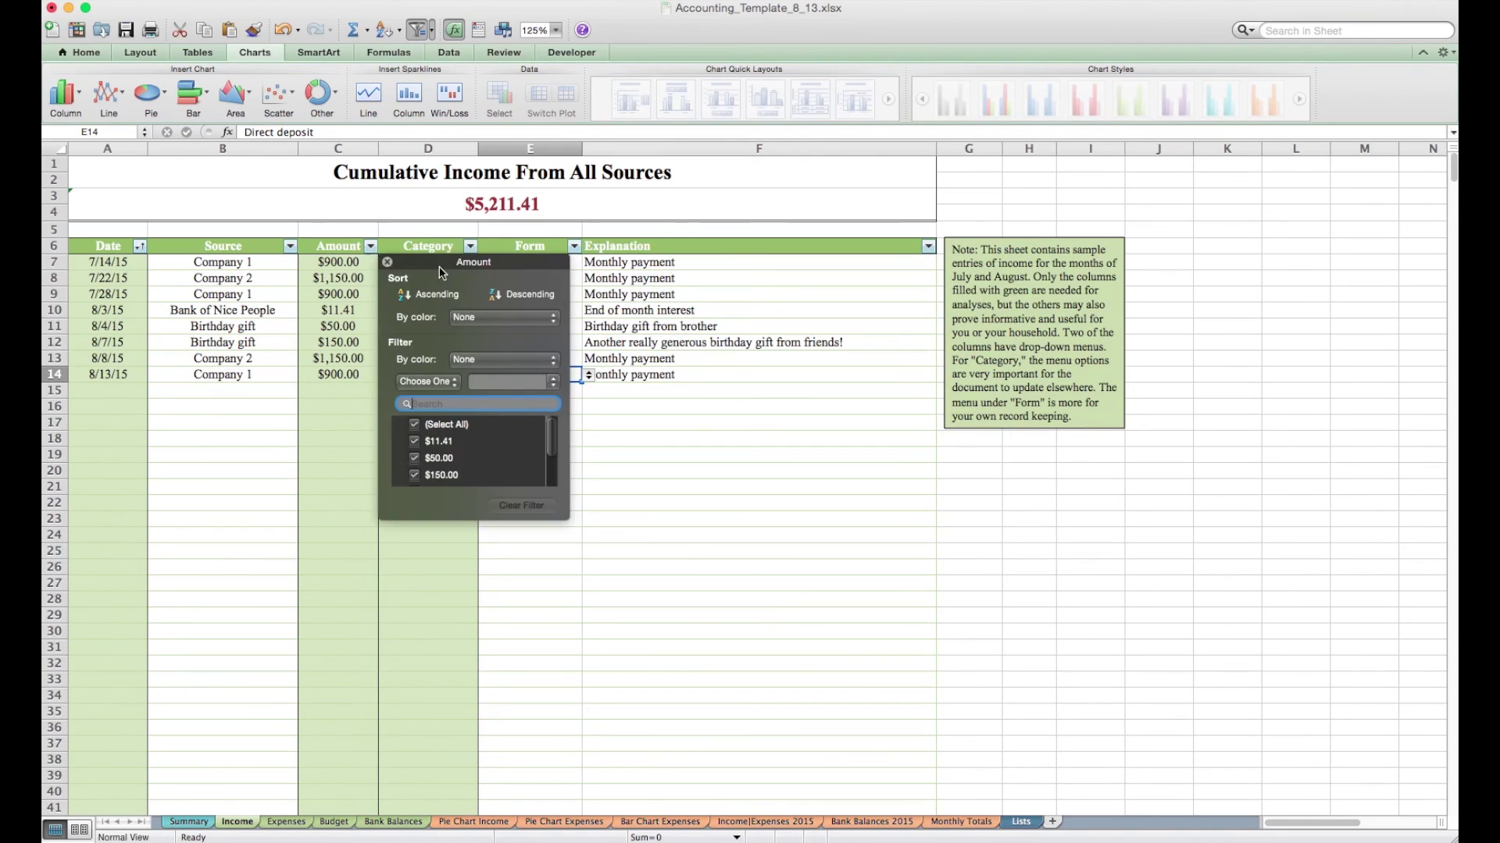
{"action": "left_click", "coordinate": [522, 295]}
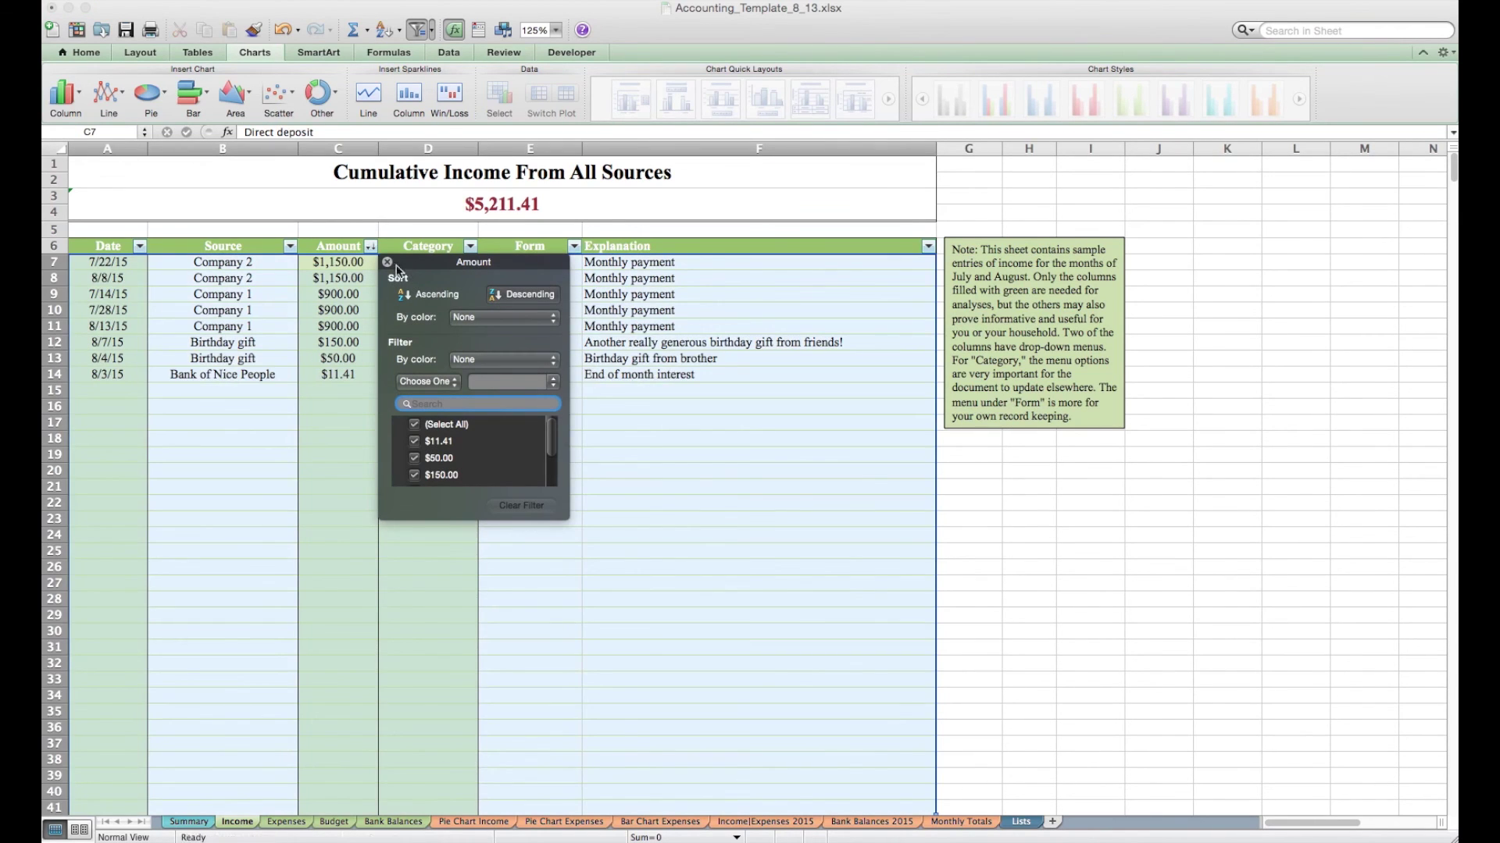
{"action": "left_click", "coordinate": [428, 294]}
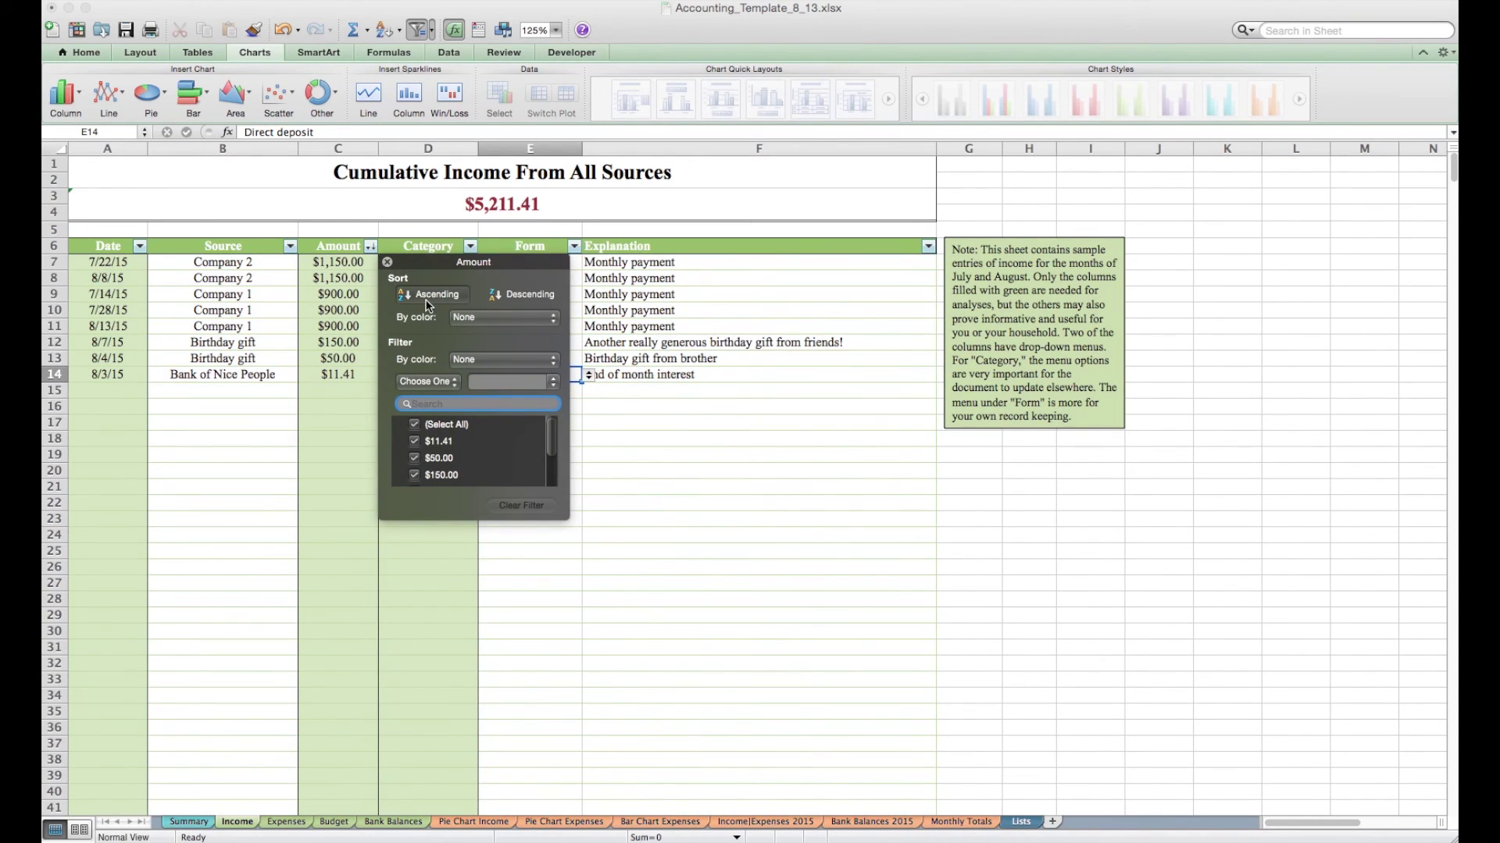
{"action": "left_click", "coordinate": [387, 263]}
Step: Sort the income entries by Date ascending, from 7/14/15 to 8/13/15
{"action": "left_click", "coordinate": [140, 246]}
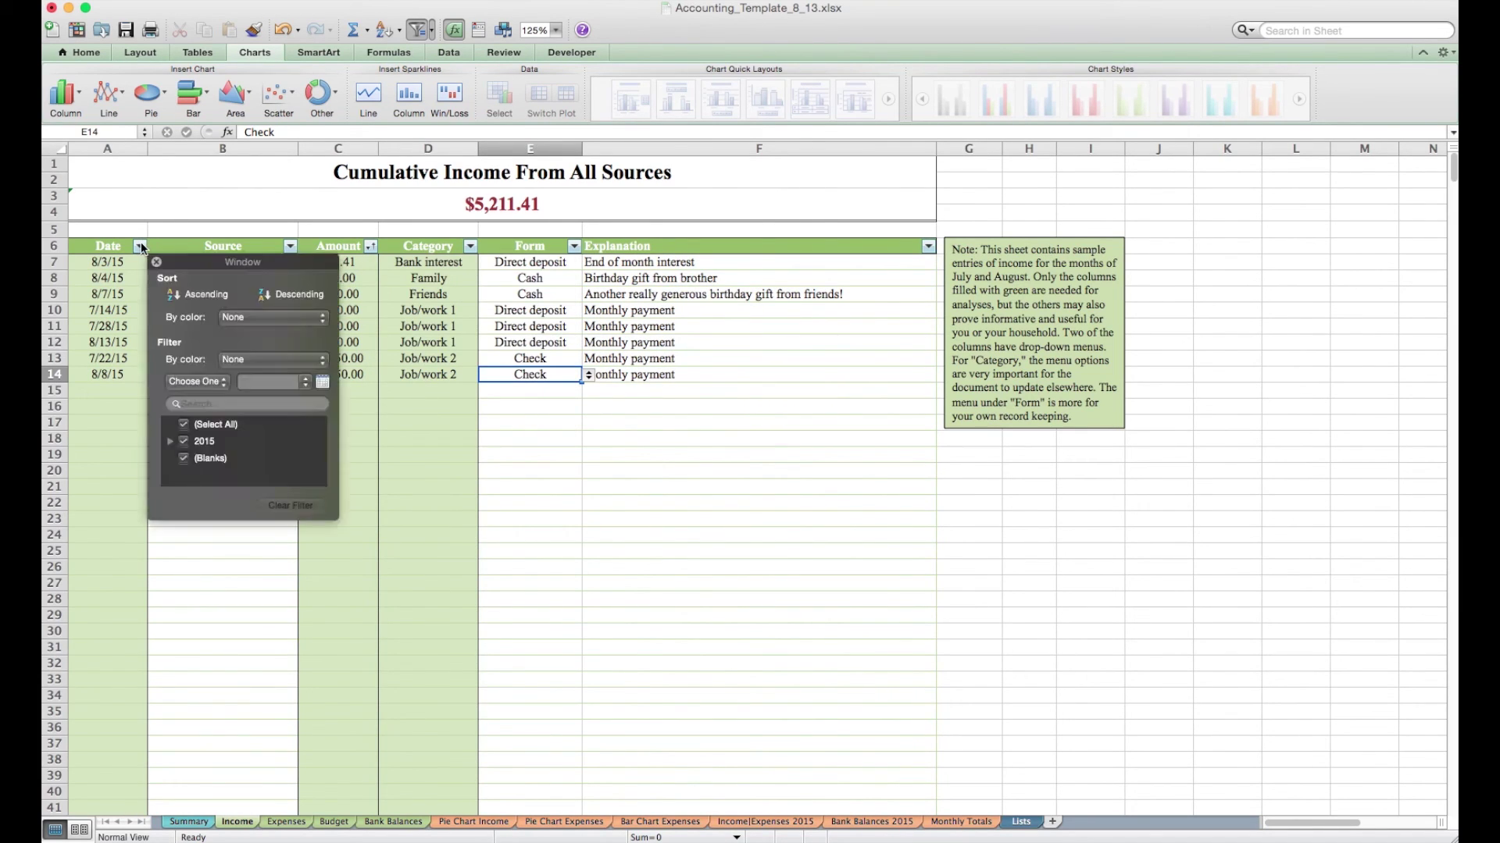
{"action": "left_click", "coordinate": [140, 246]}
{"action": "left_click", "coordinate": [140, 246]}
{"action": "left_click", "coordinate": [193, 295]}
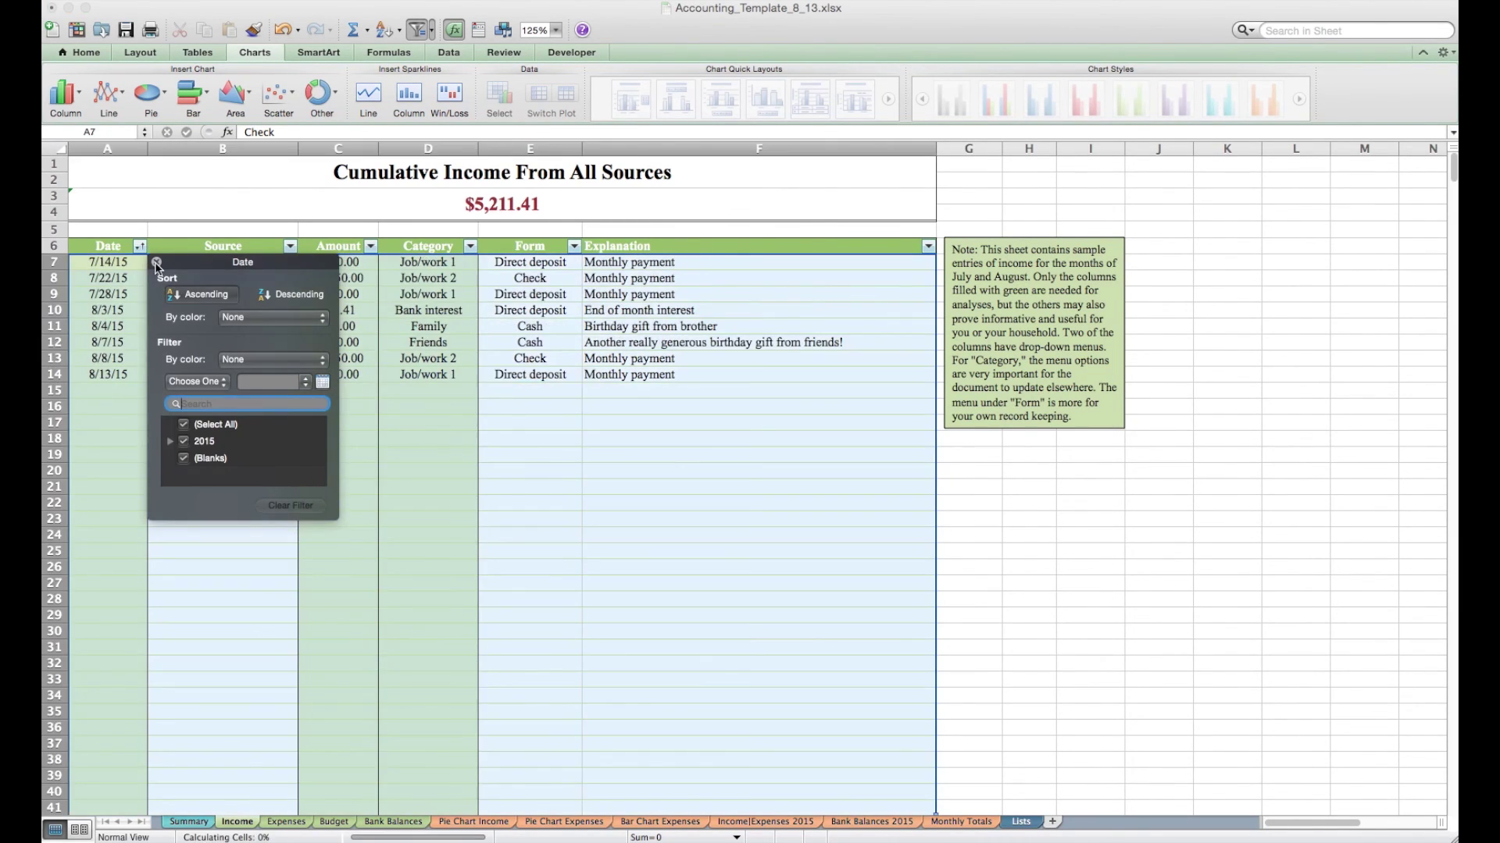
{"action": "left_click", "coordinate": [157, 263]}
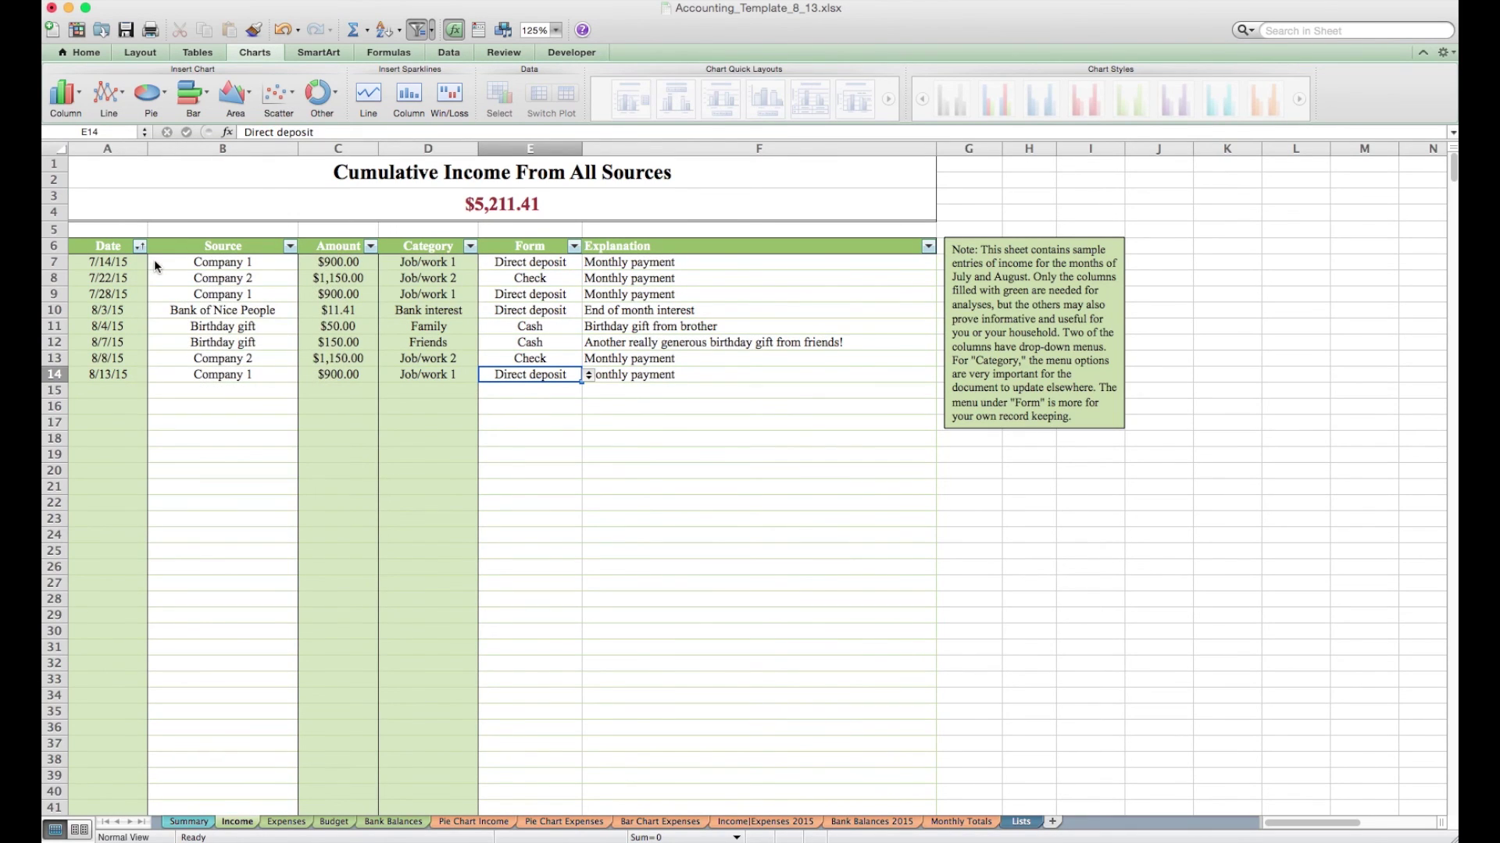
Step: Select cells A14 through A17 below the last income date
{"action": "left_click", "coordinate": [134, 373]}
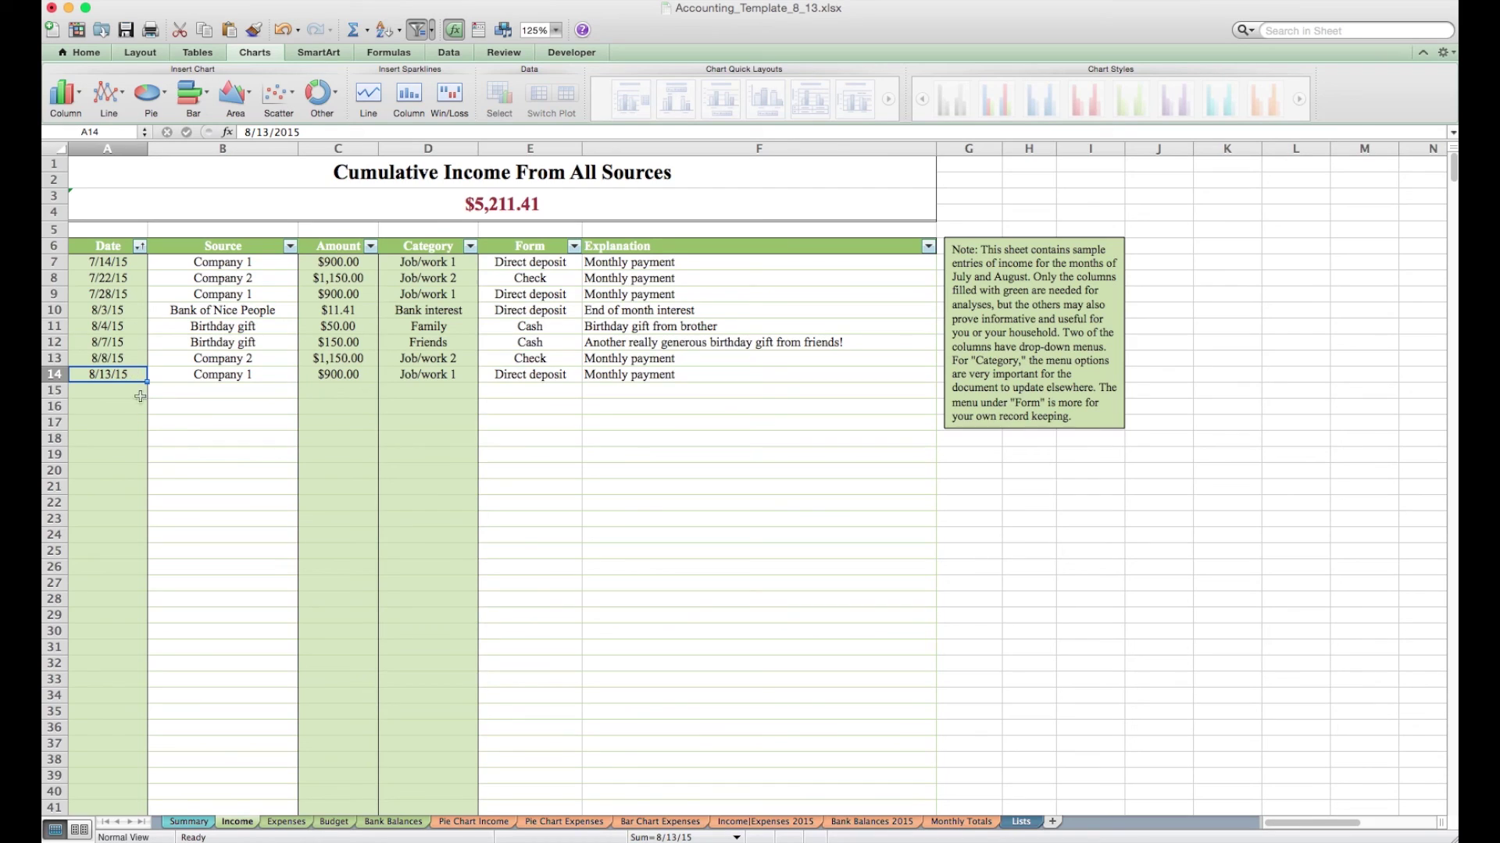
{"action": "left_click", "coordinate": [141, 390]}
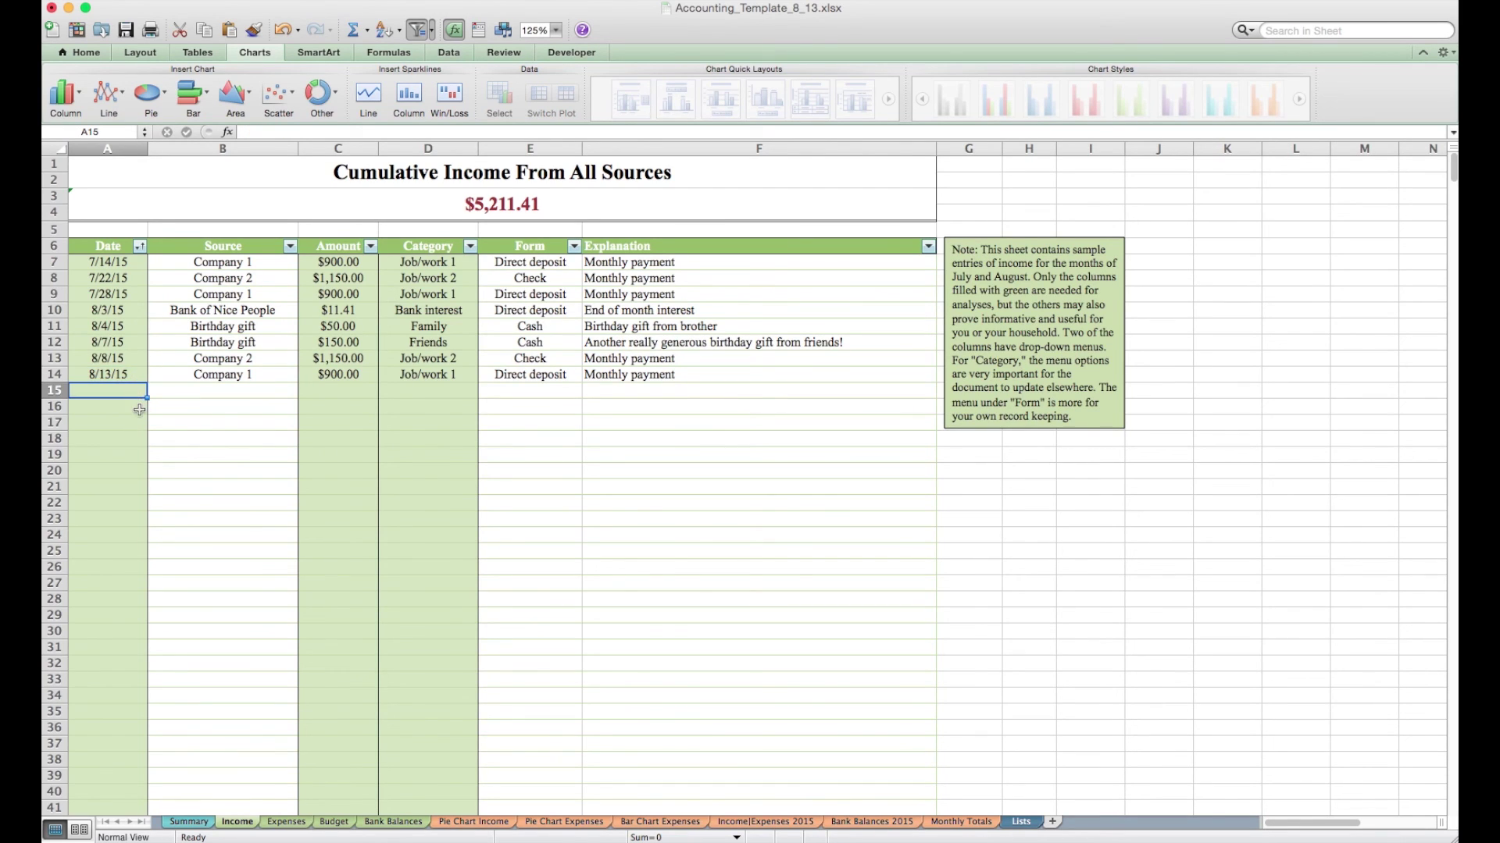
{"action": "left_click", "coordinate": [139, 406]}
{"action": "left_click", "coordinate": [137, 423]}
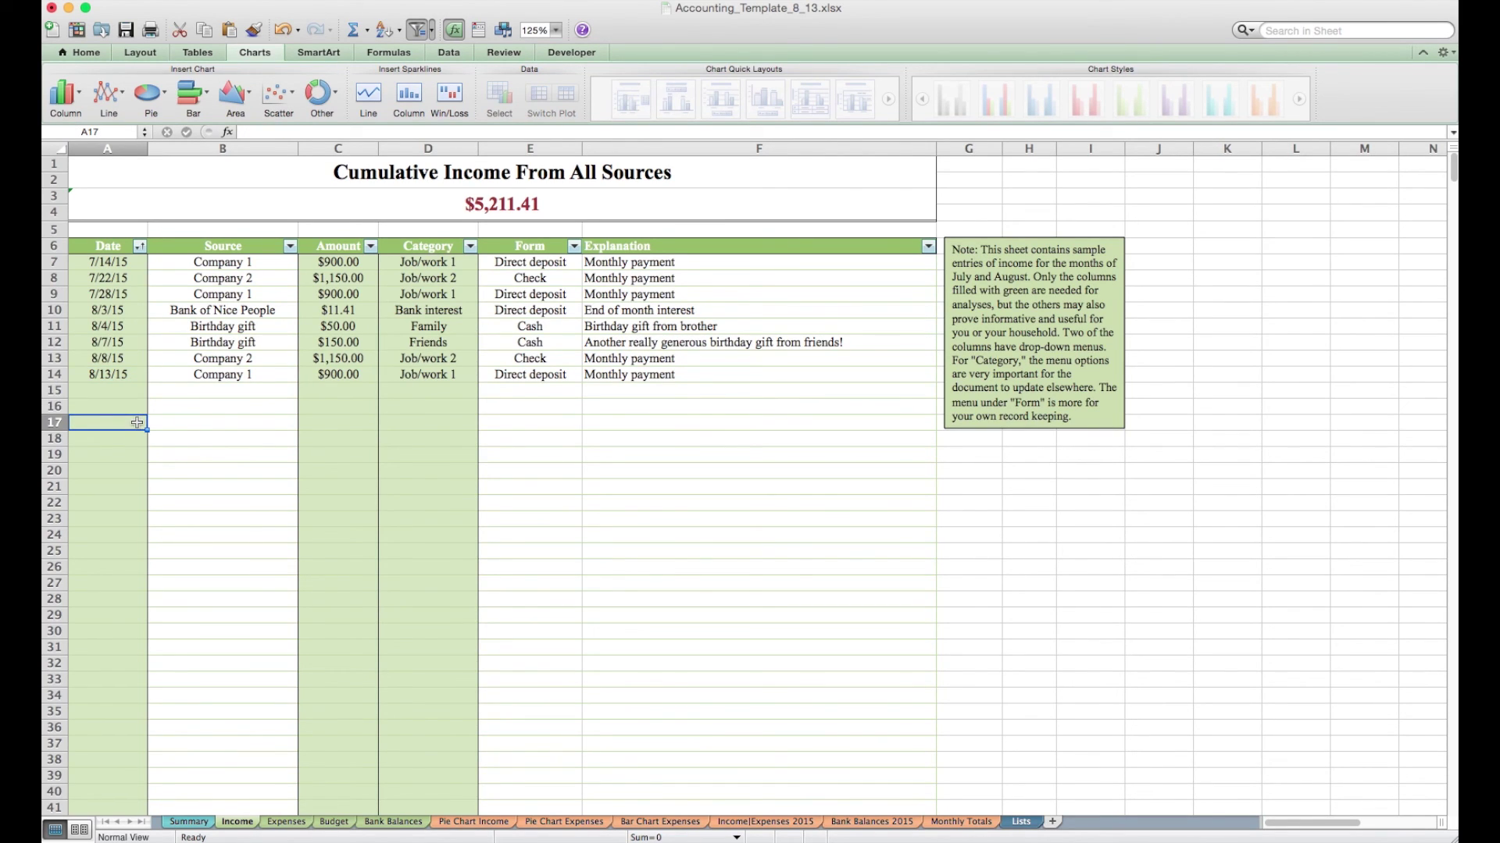
Step: Switch to the Expenses sheet and inspect the last entry's date, price and Groceries category in row 26
{"action": "left_click", "coordinate": [294, 827]}
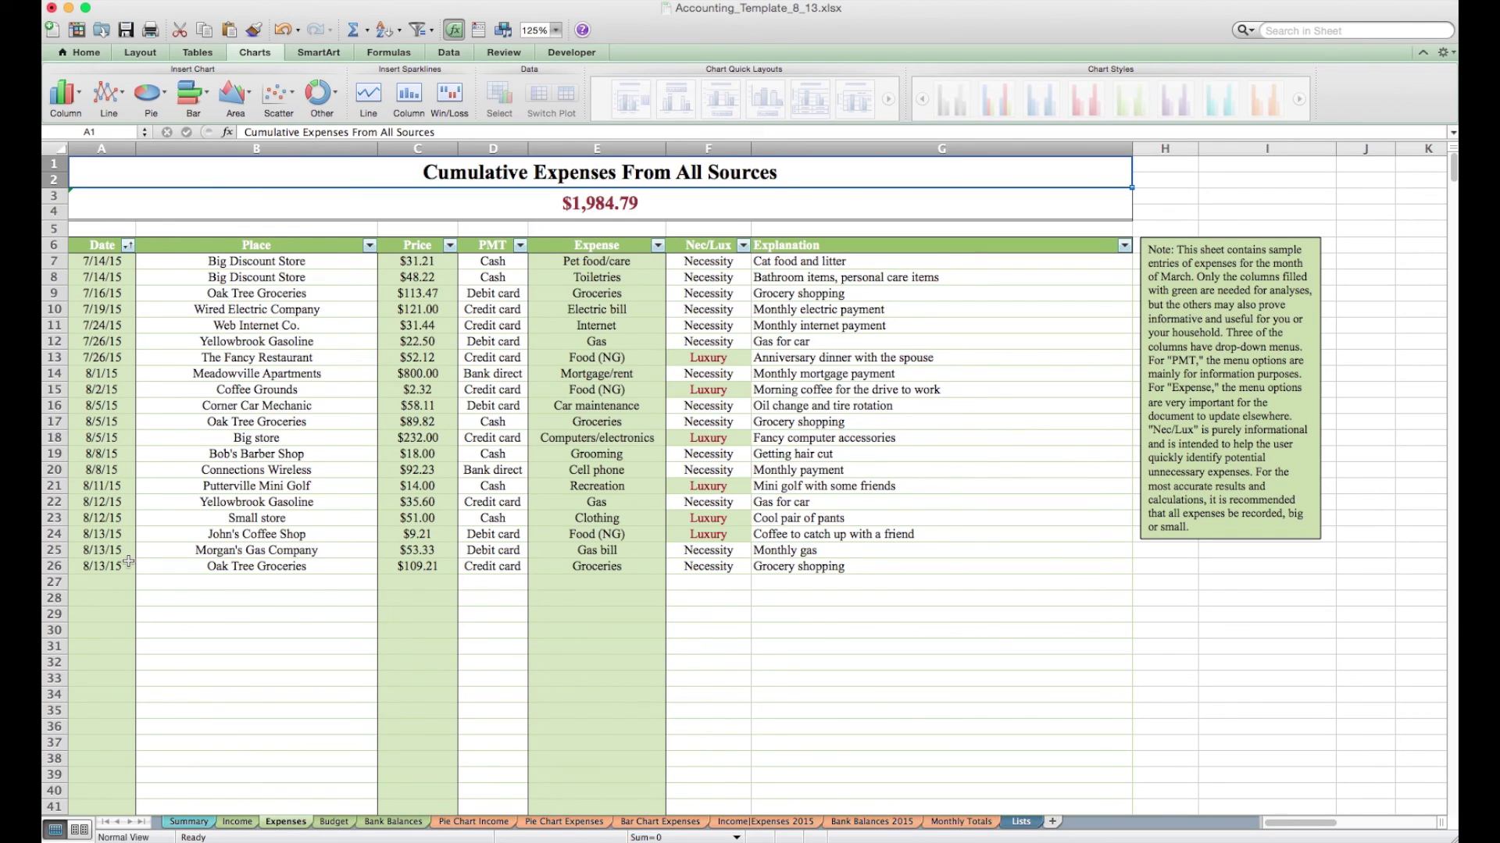
{"action": "left_click", "coordinate": [126, 566]}
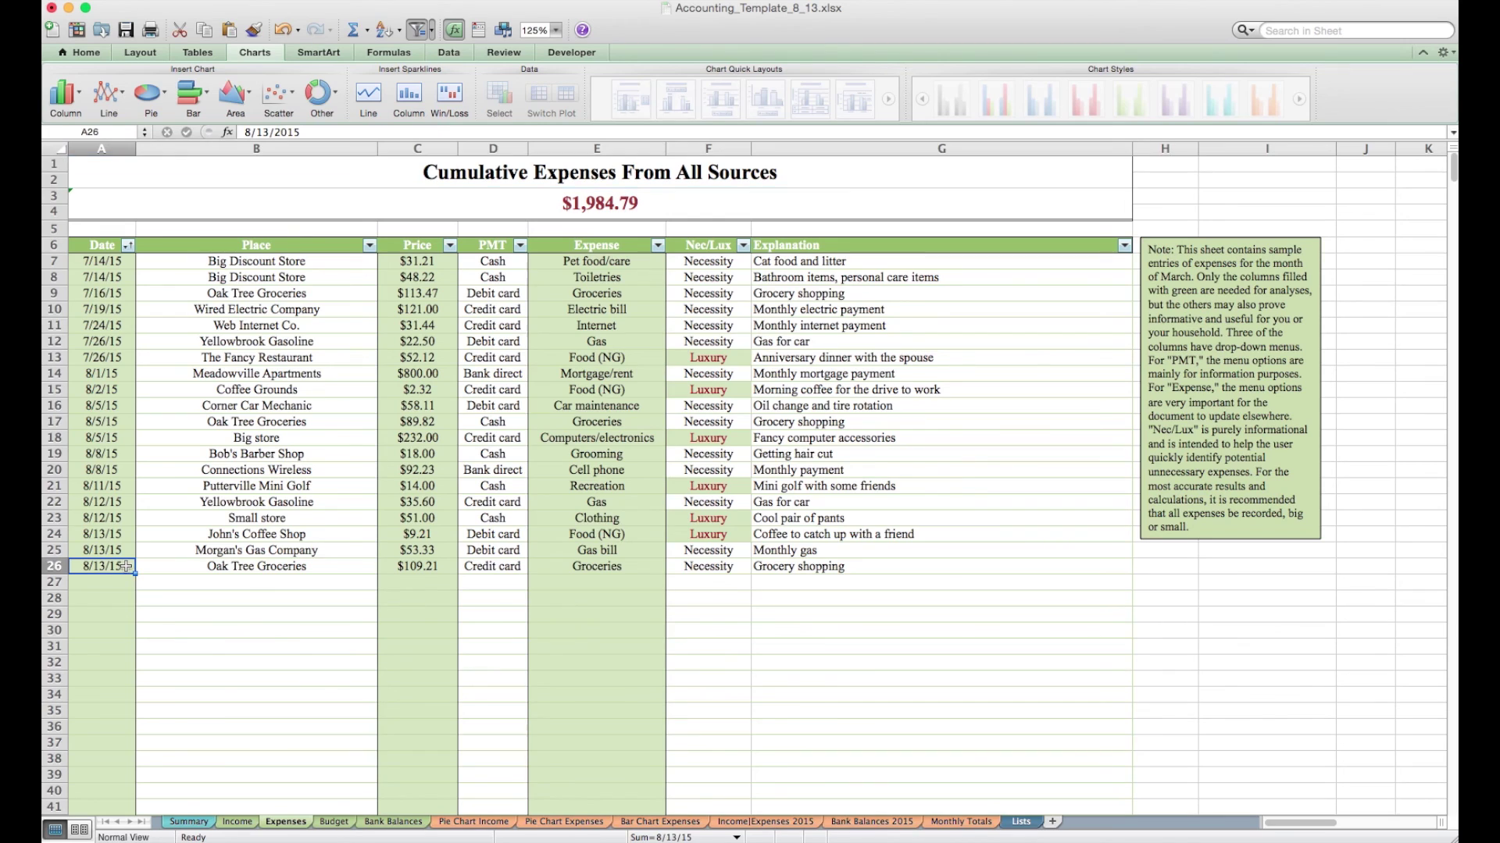
{"action": "left_click", "coordinate": [409, 570]}
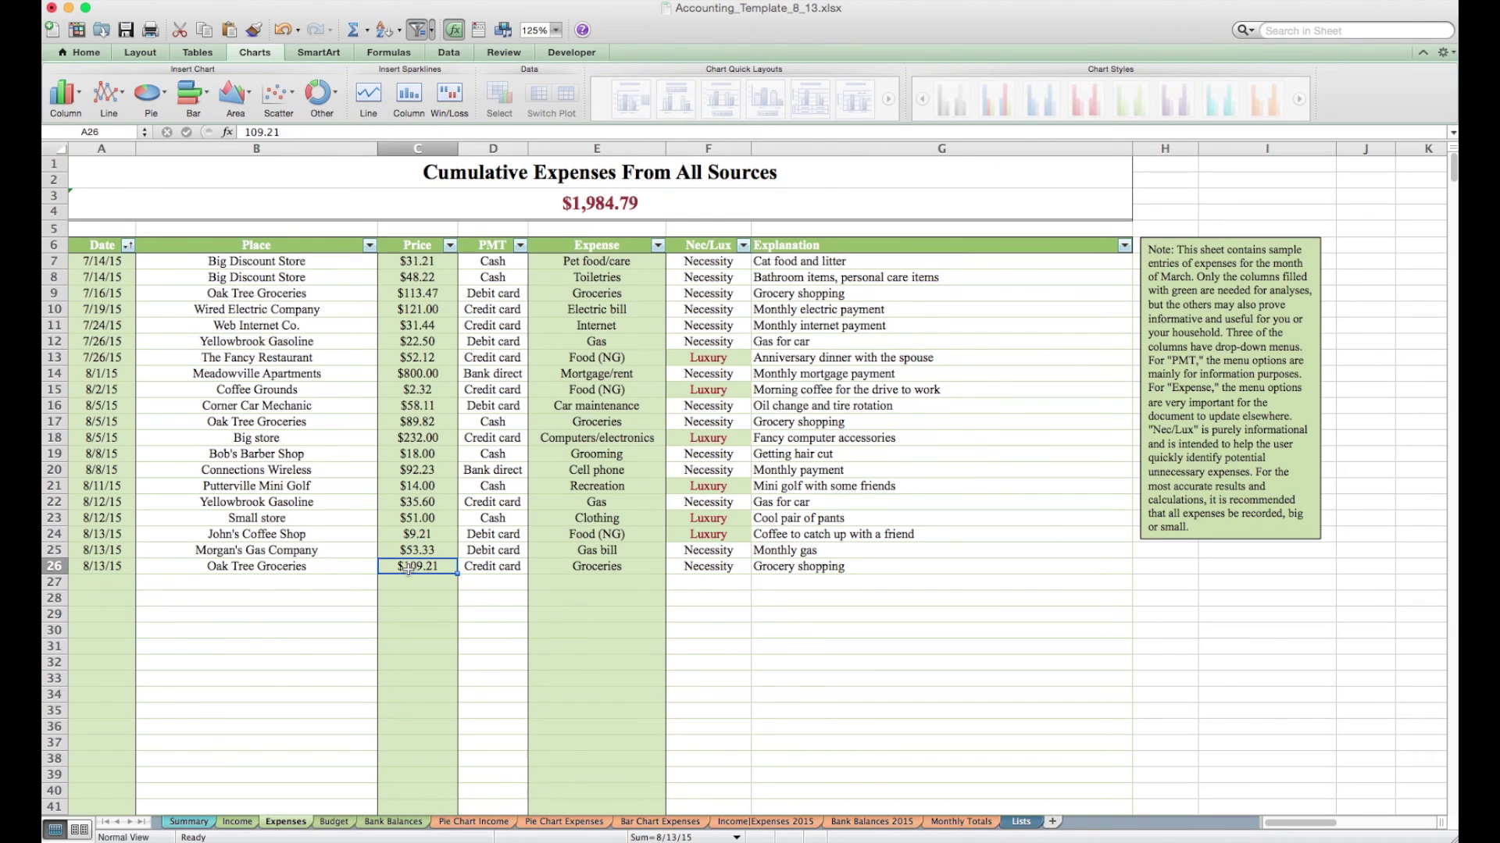
{"action": "left_click", "coordinate": [596, 566]}
Step: View E26's expense category list without changing it, then bring up the Nec/Lux filter options
{"action": "left_click", "coordinate": [672, 569]}
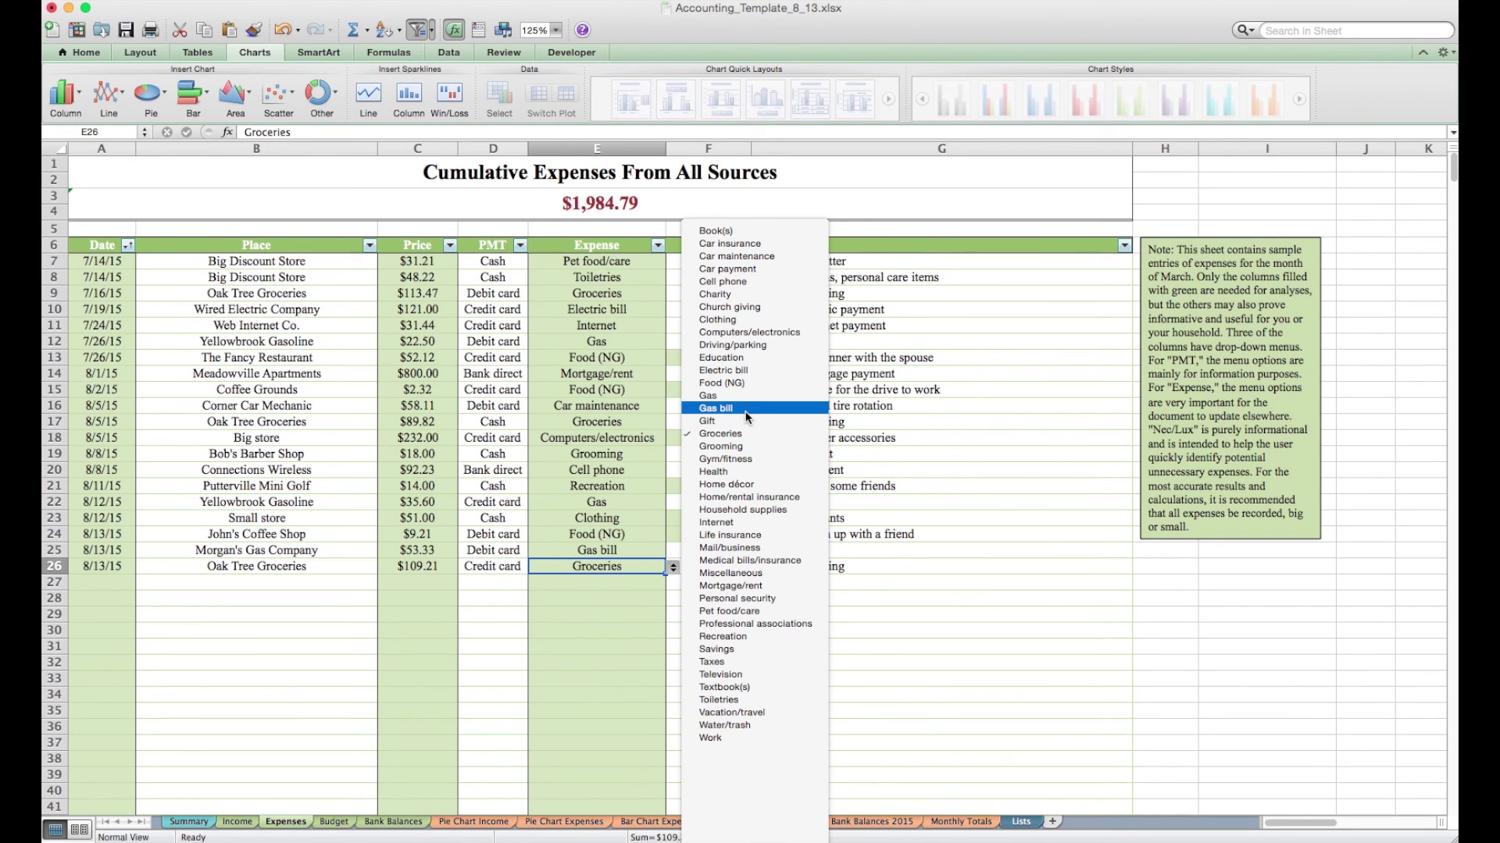
{"action": "key", "text": "Escape"}
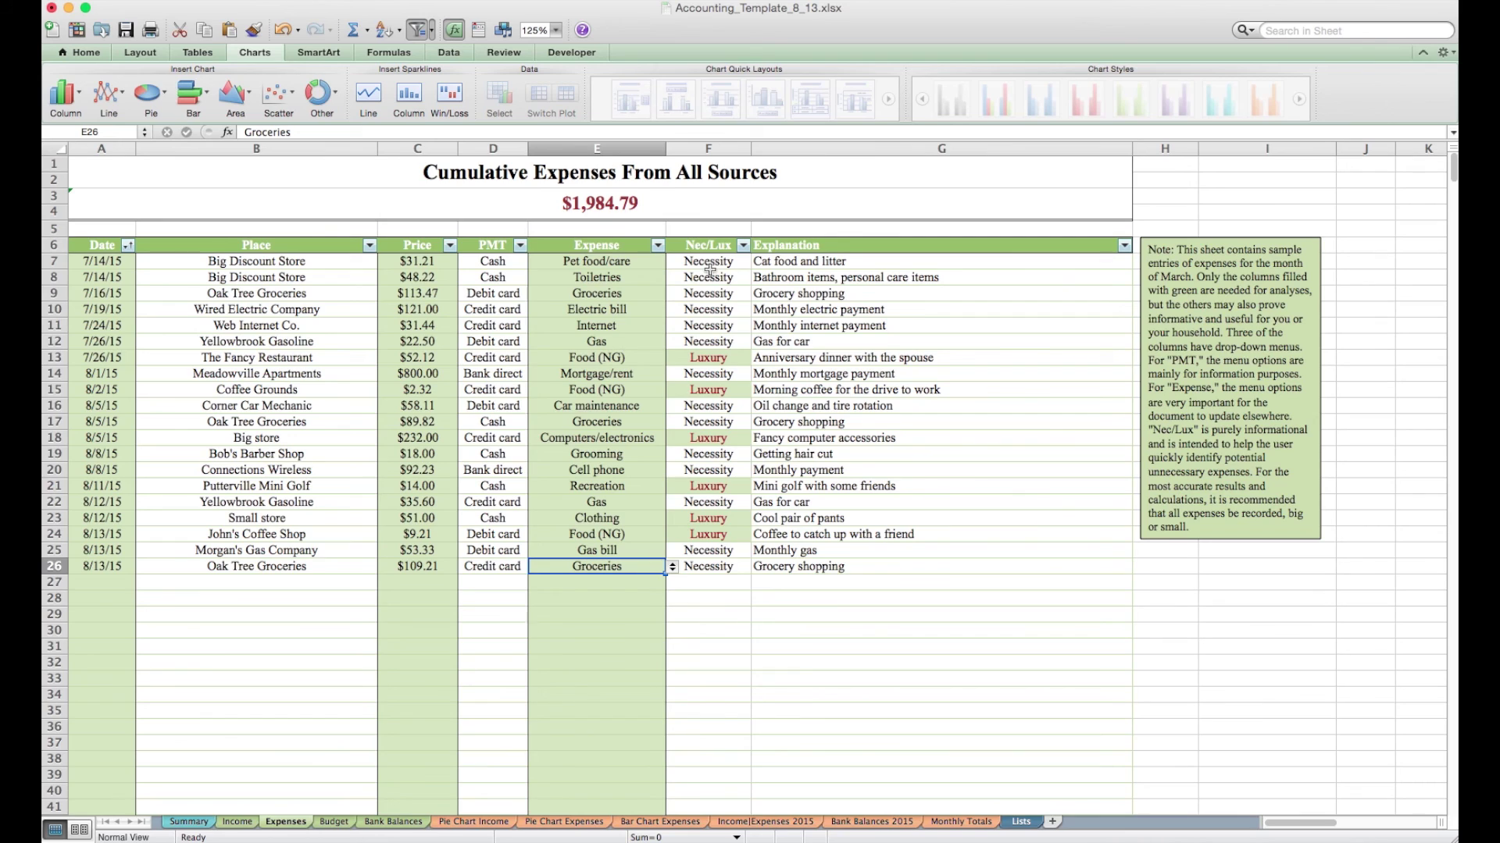
{"action": "left_click", "coordinate": [745, 245]}
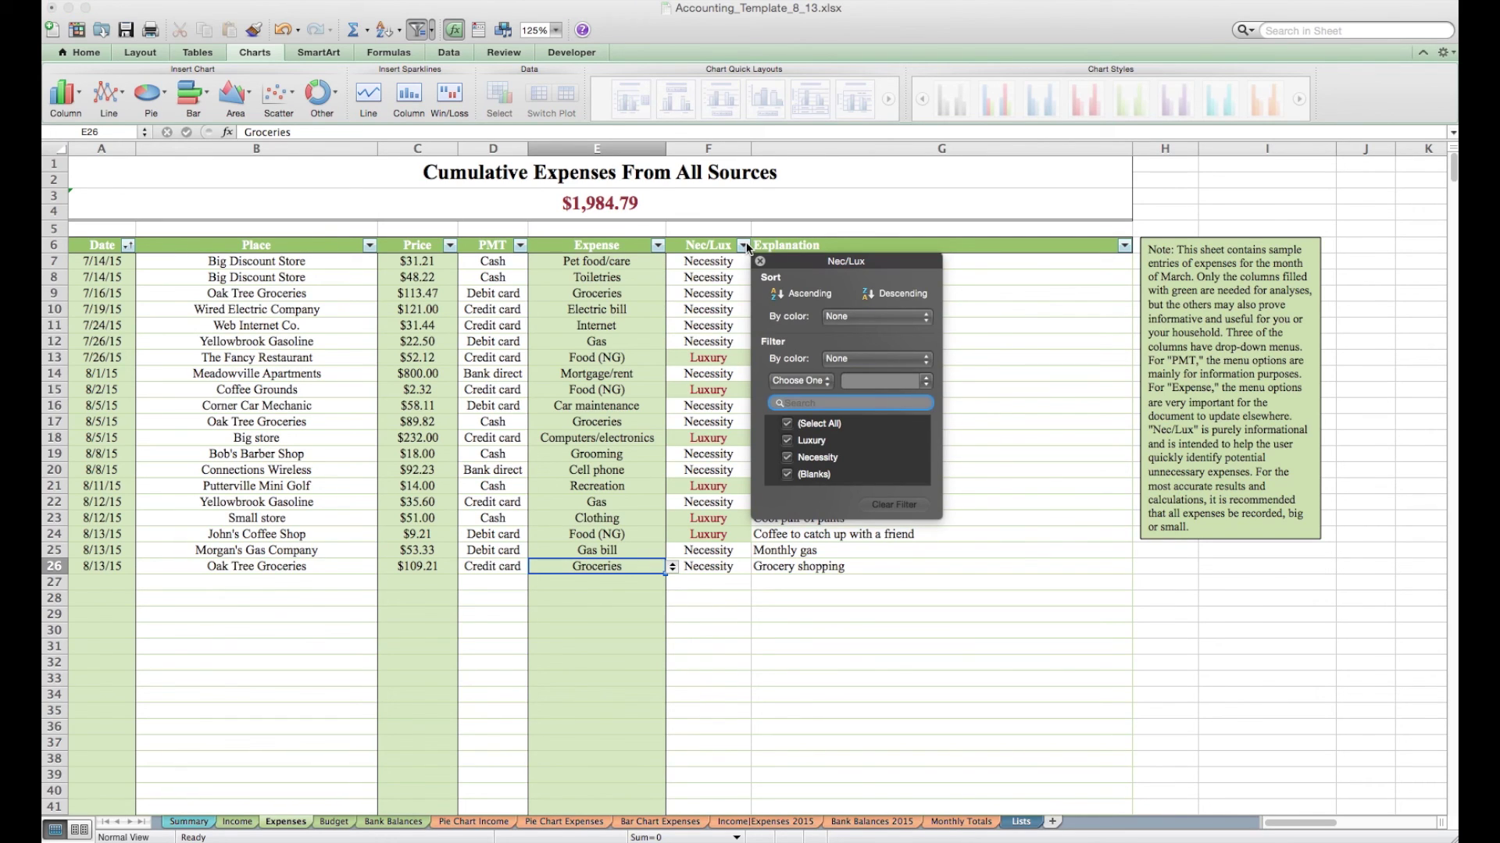
{"action": "left_click", "coordinate": [788, 424]}
{"action": "left_click", "coordinate": [790, 441]}
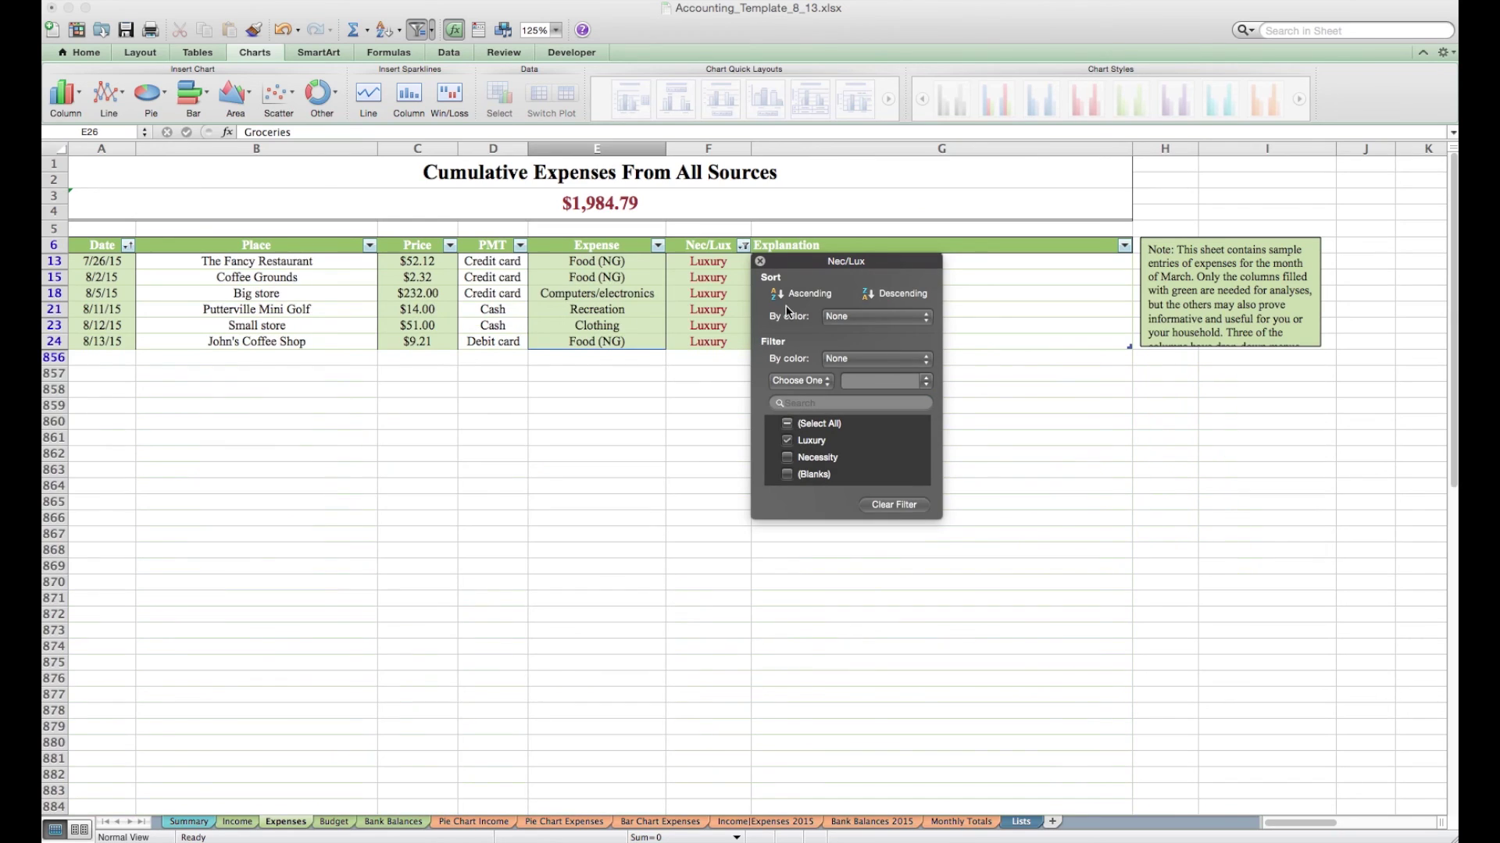
{"action": "left_click", "coordinate": [758, 261]}
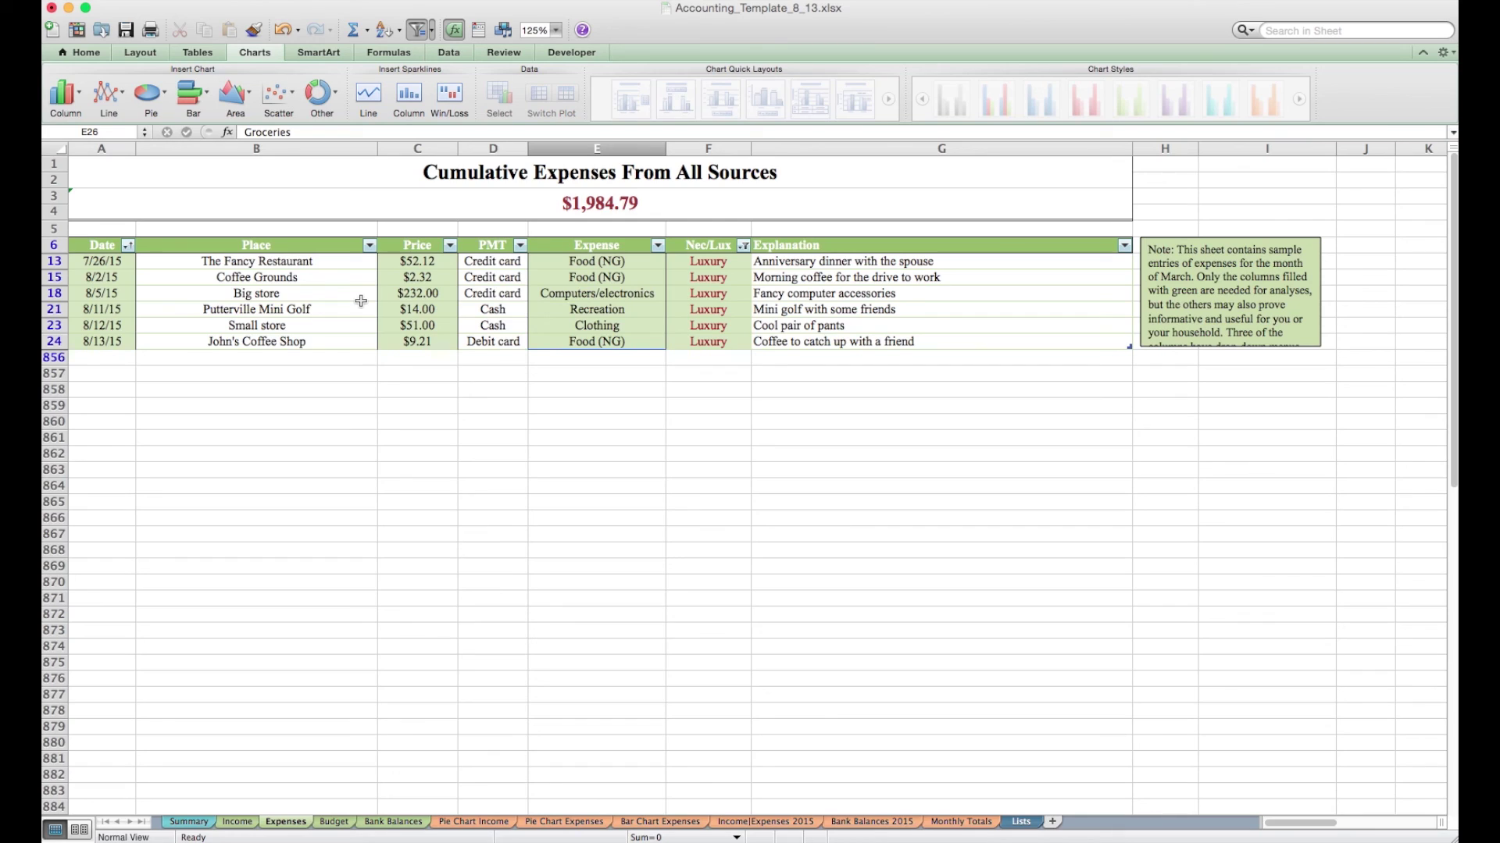
{"action": "left_click", "coordinate": [787, 323]}
{"action": "left_click", "coordinate": [435, 319]}
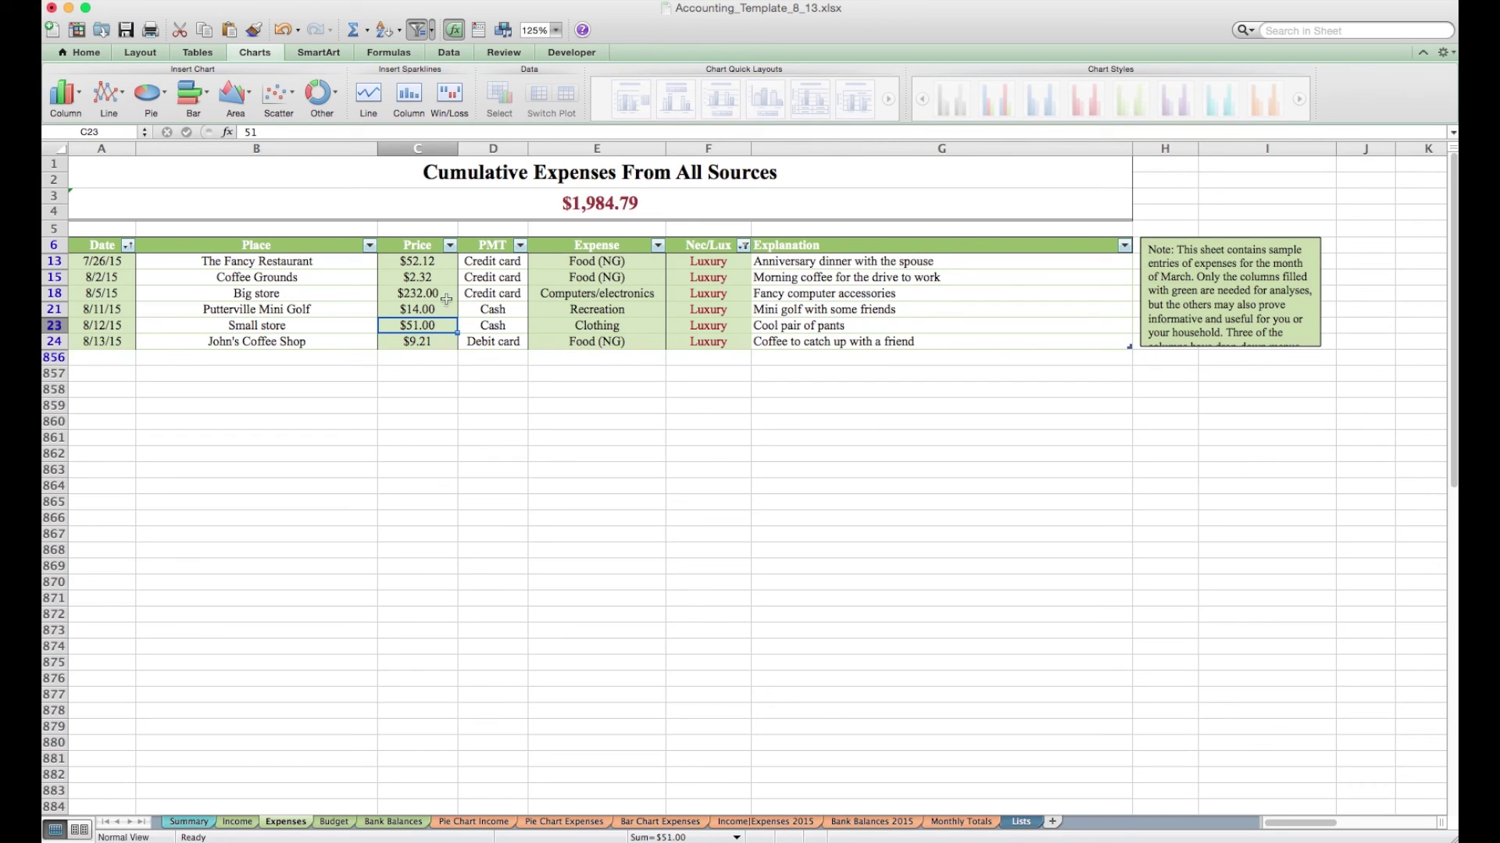
{"action": "left_click", "coordinate": [446, 299]}
{"action": "left_click", "coordinate": [785, 290]}
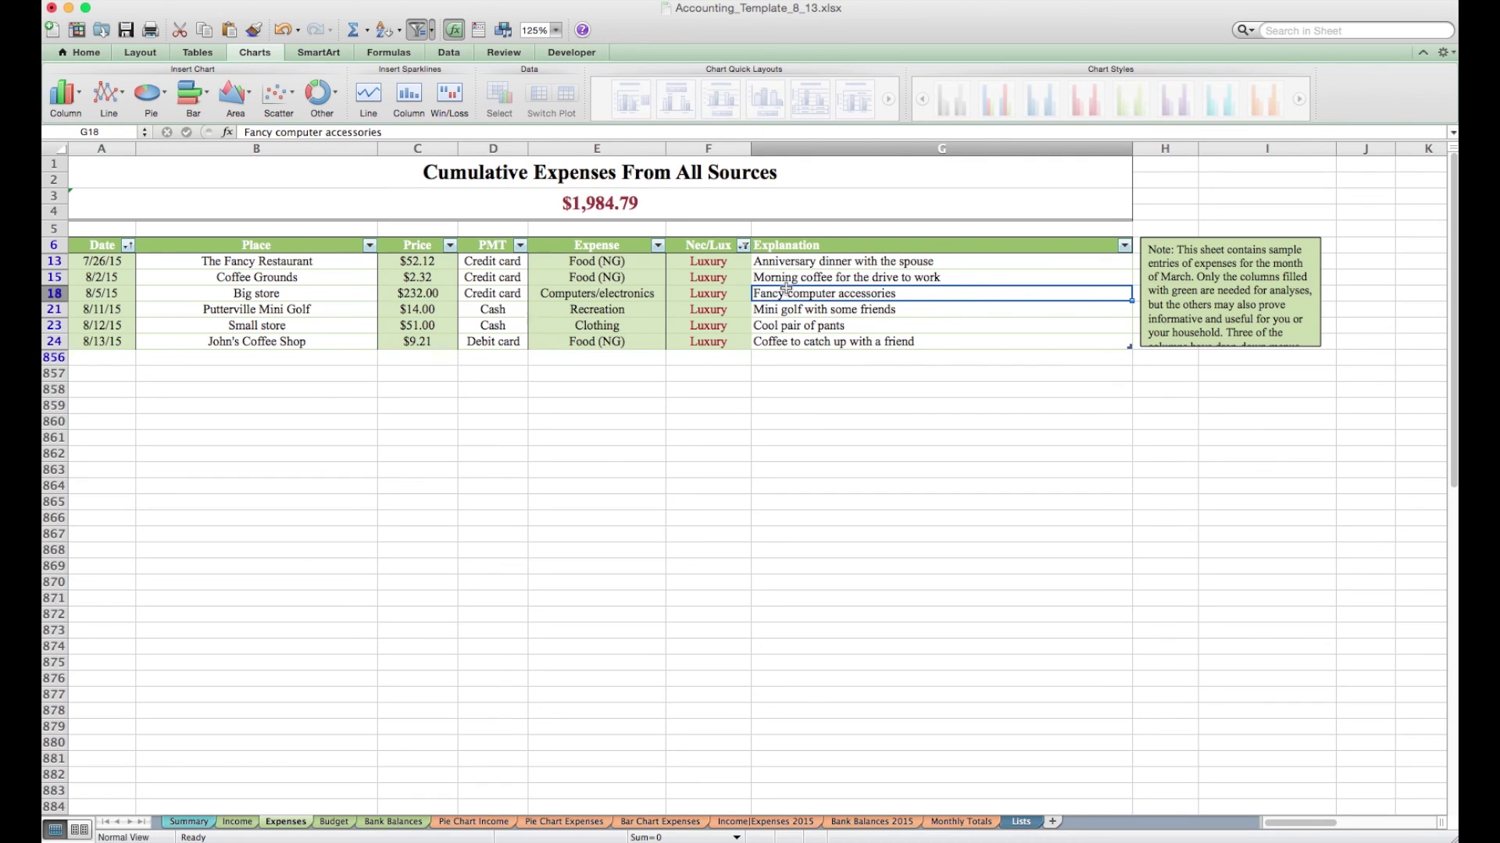
{"action": "left_click", "coordinate": [742, 246]}
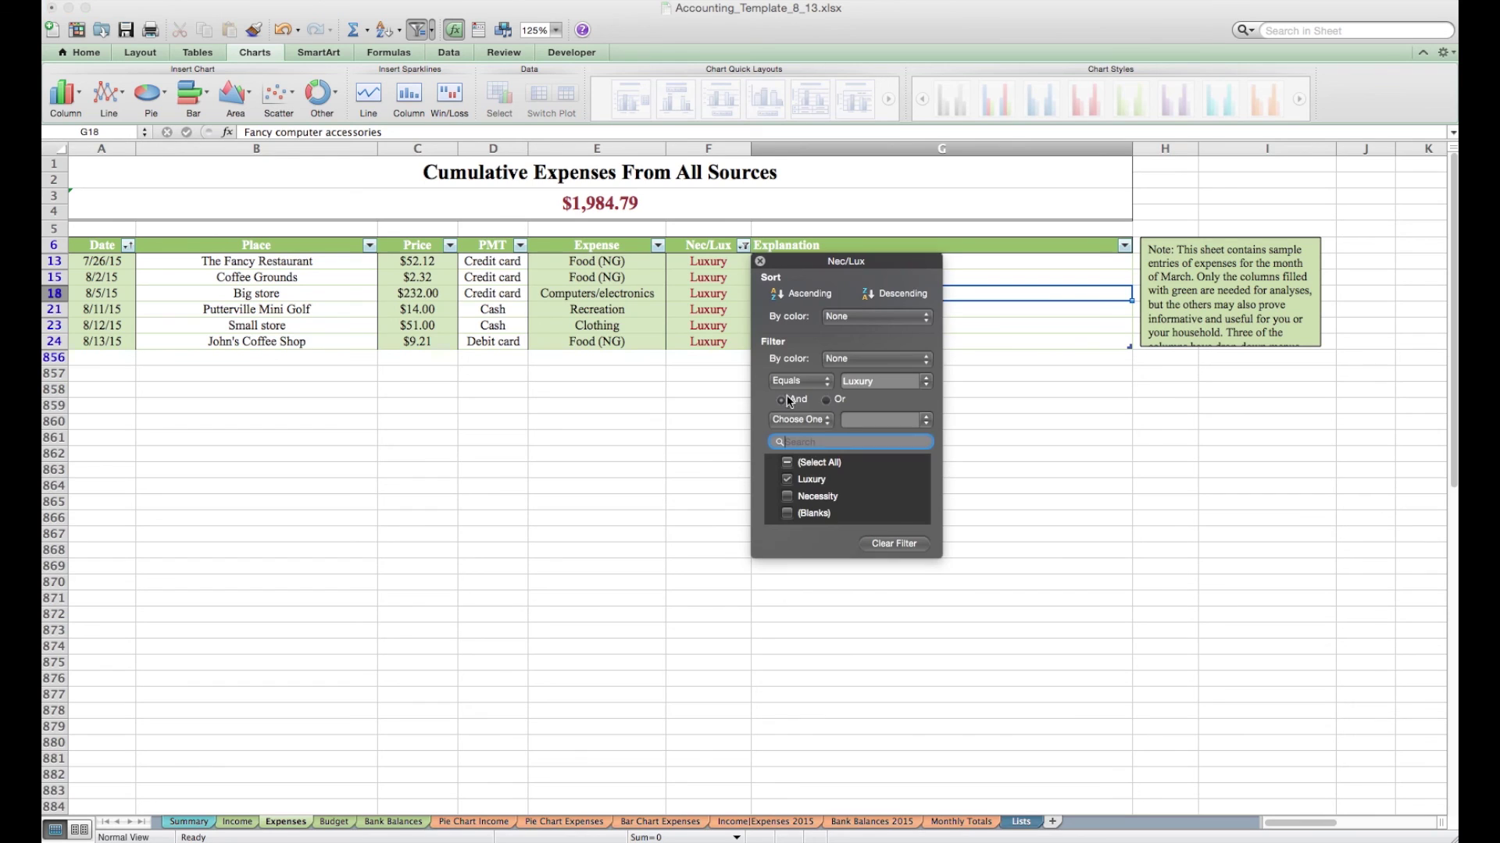
{"action": "left_click", "coordinate": [789, 464]}
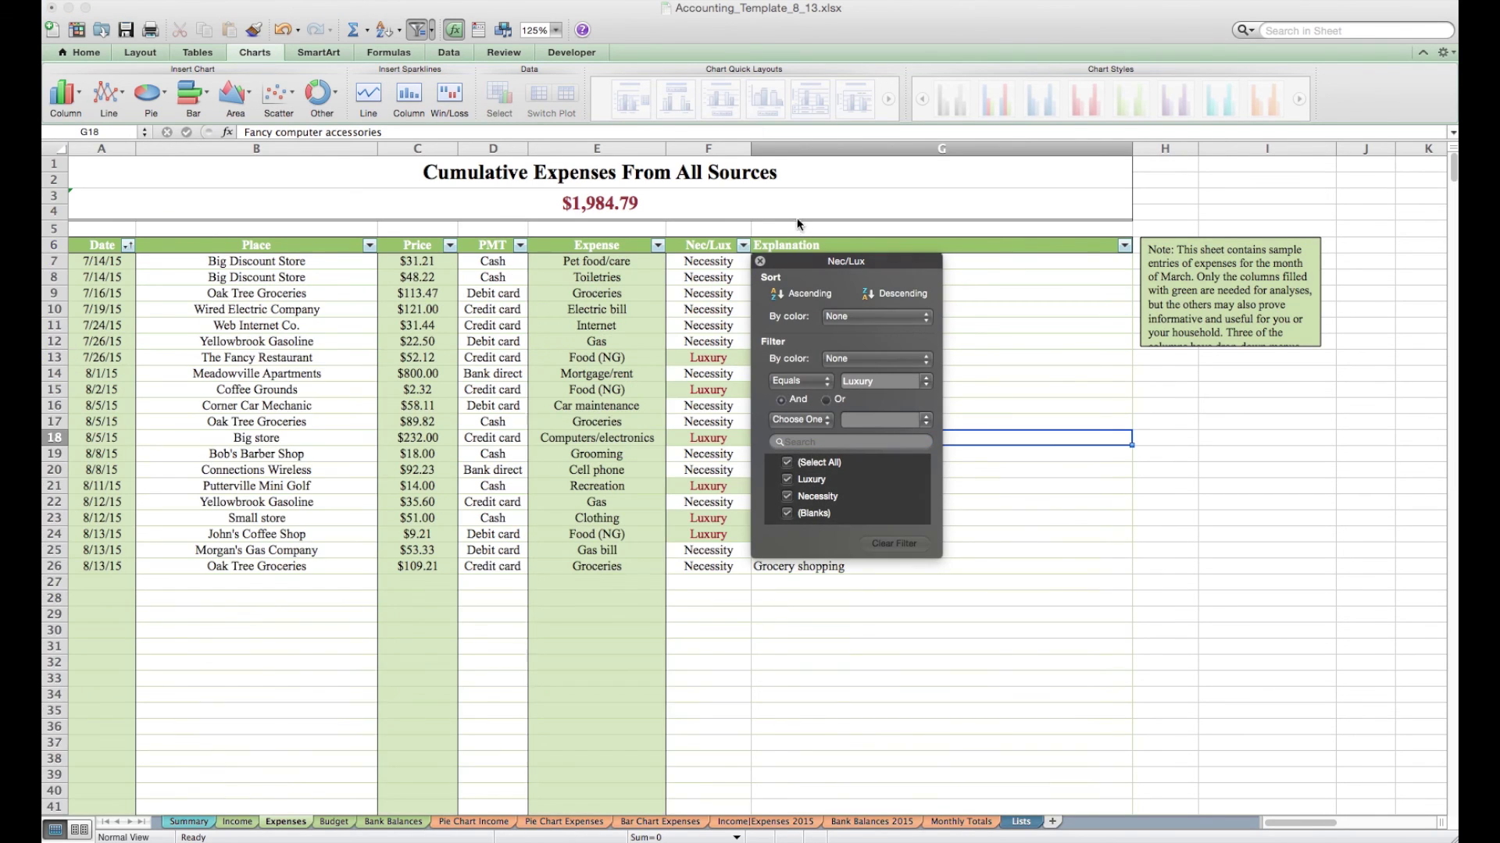
{"action": "left_click", "coordinate": [759, 262]}
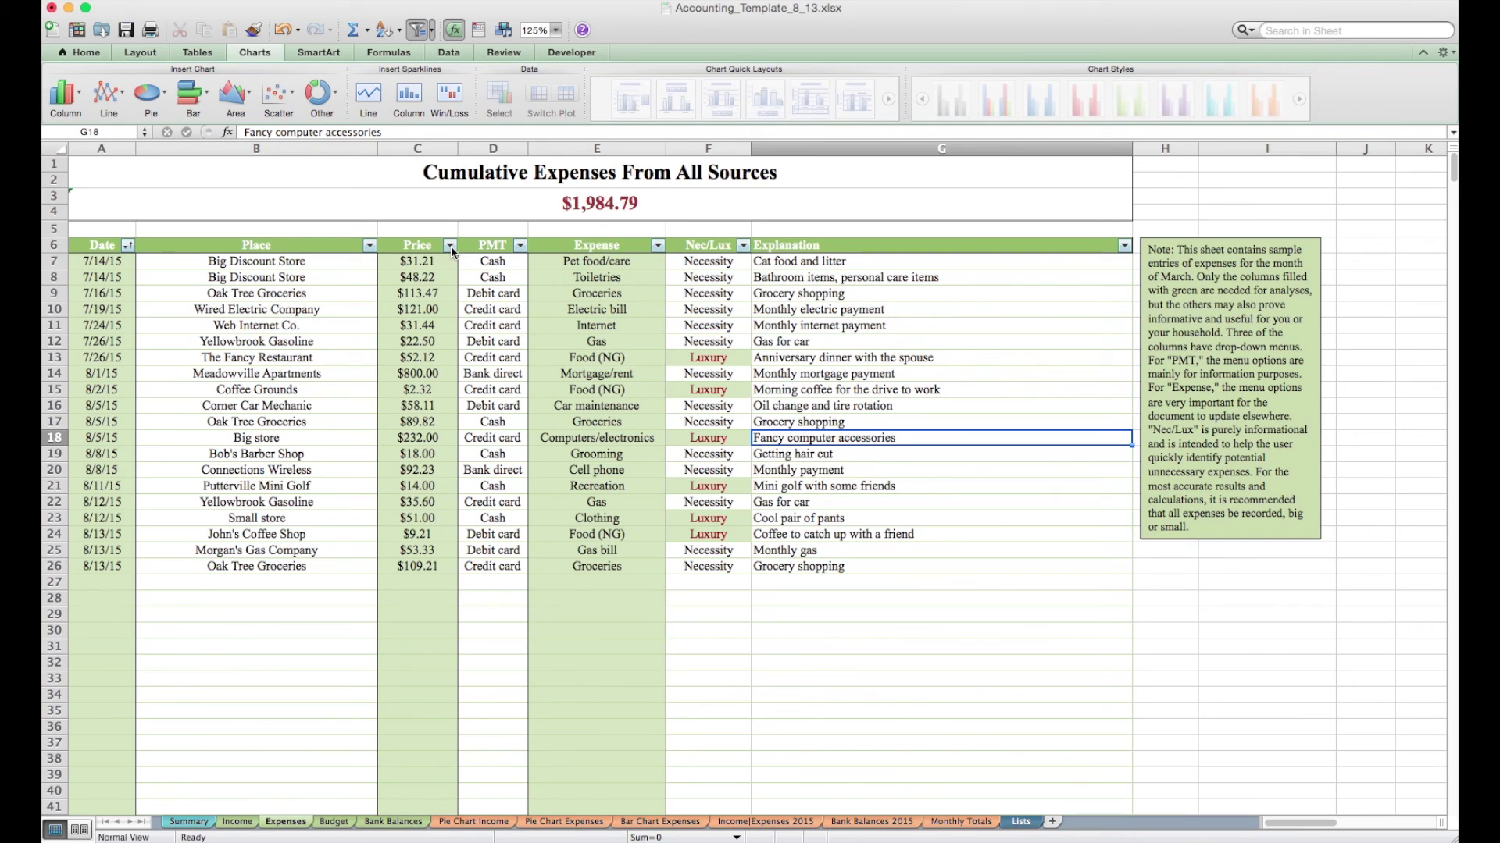
Step: Filter the Expense column to show only Groceries
{"action": "left_click", "coordinate": [658, 246]}
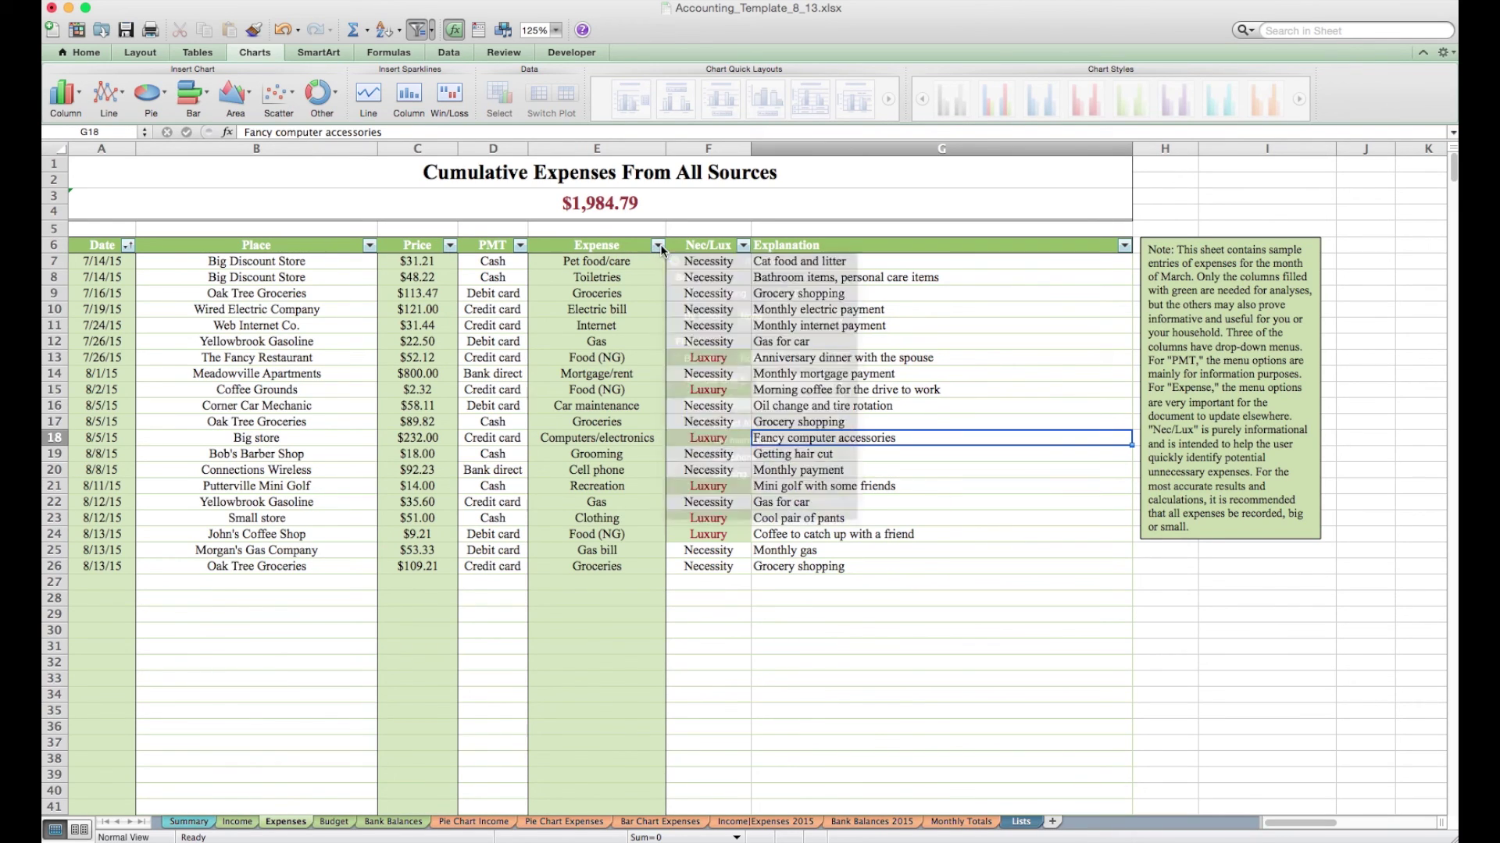
{"action": "scroll", "coordinate": [748, 448], "scroll_direction": "down", "scroll_amount": 5}
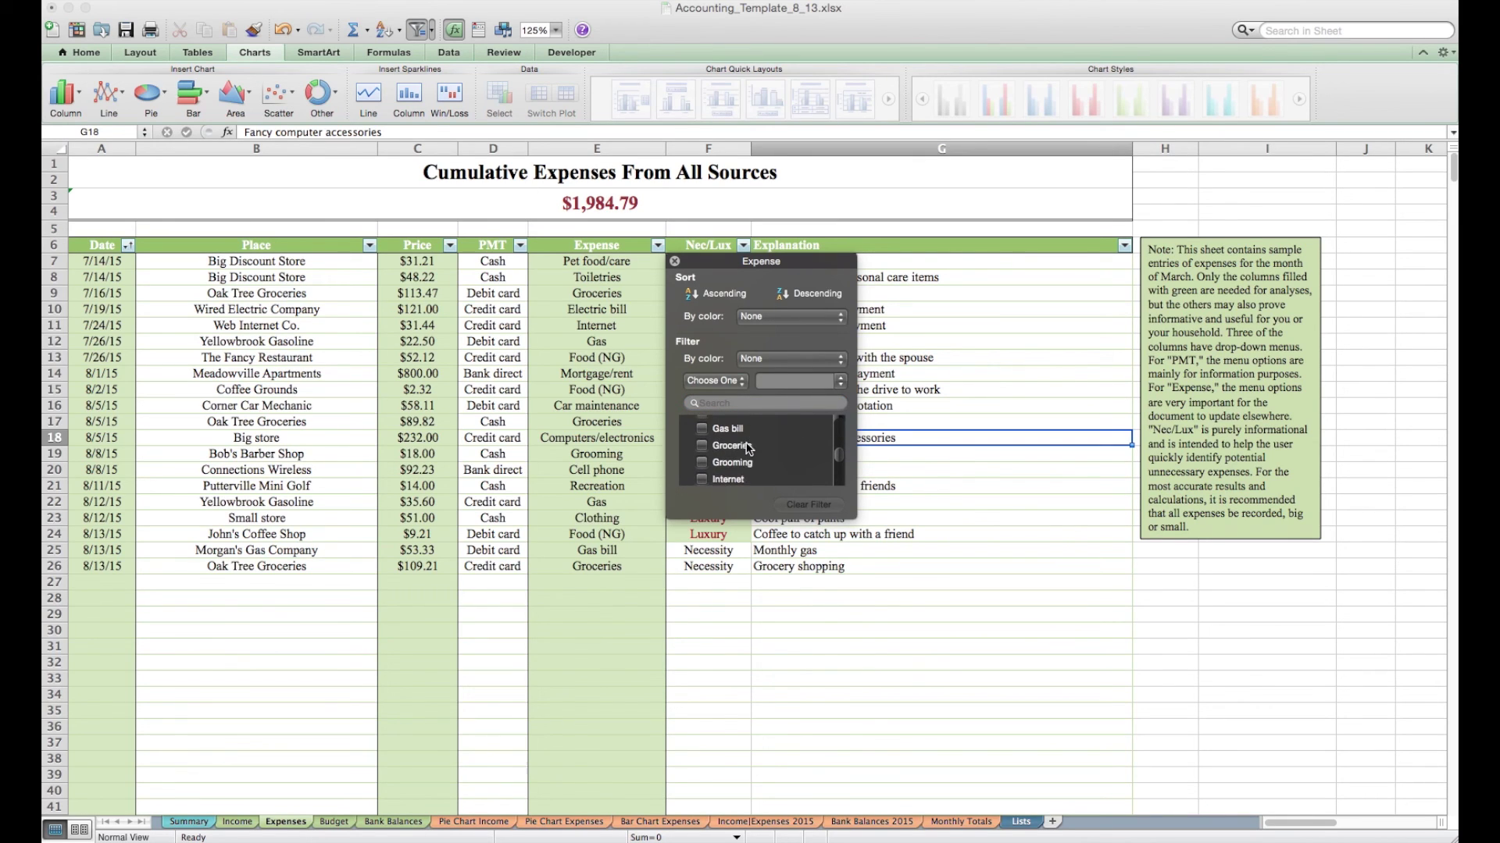
{"action": "left_click", "coordinate": [701, 445]}
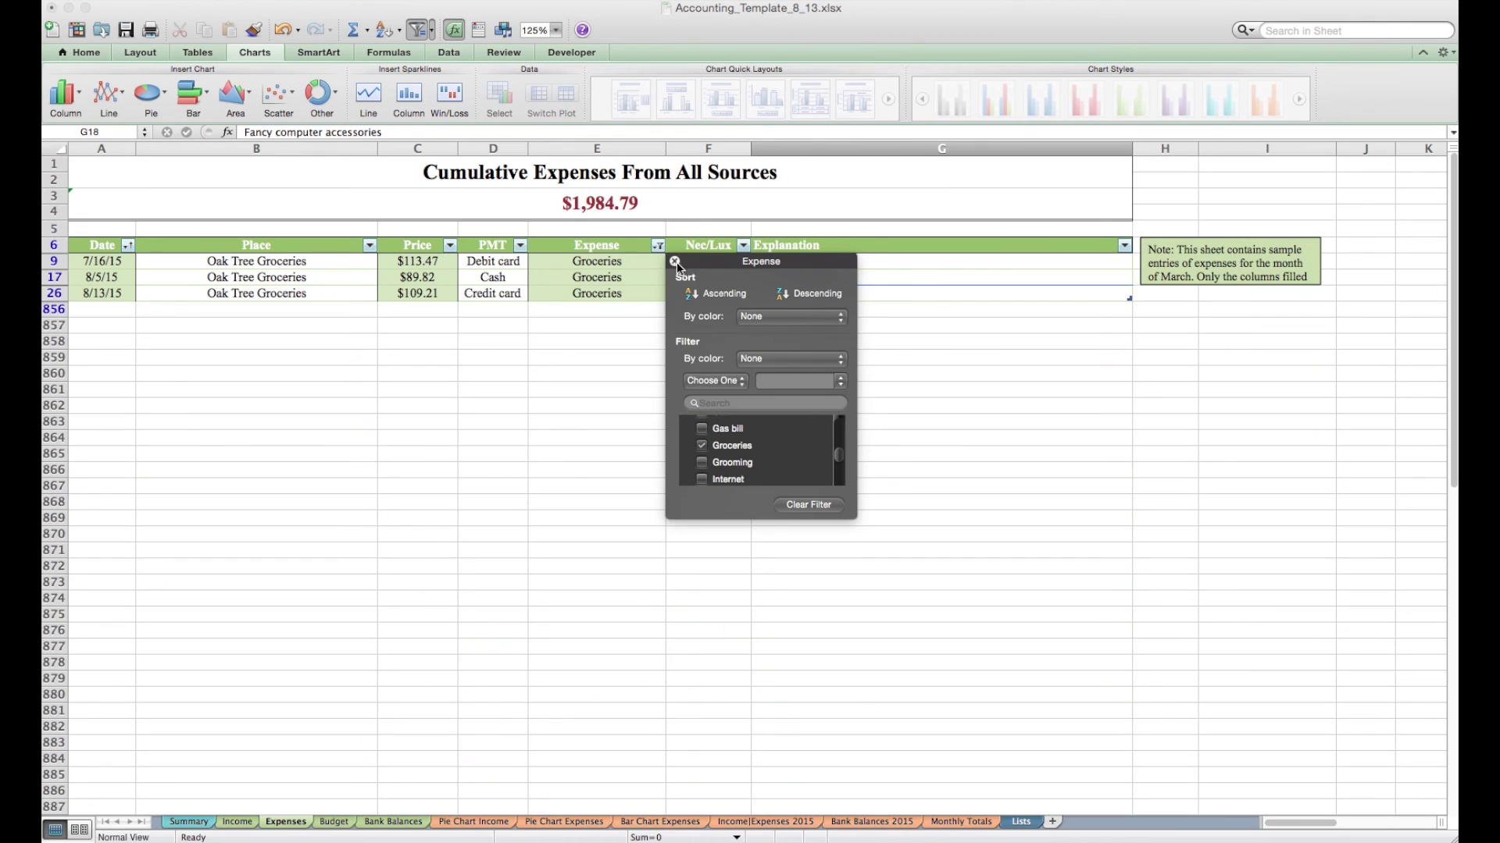
{"action": "left_click", "coordinate": [676, 263]}
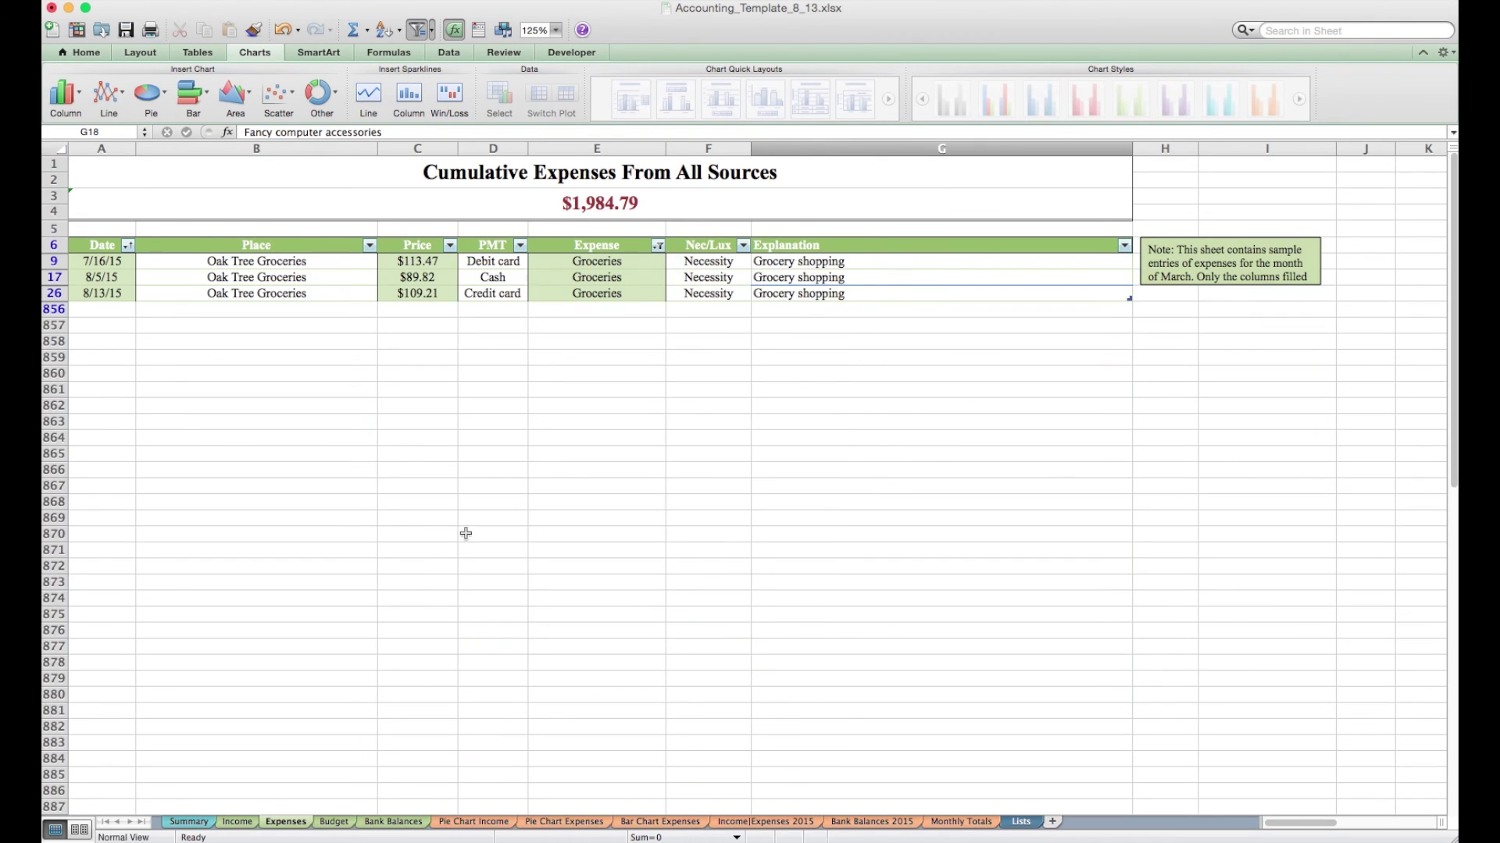
Step: Clear the Groceries filter from the Expense column and select the Luxury value in F23
{"action": "left_click", "coordinate": [658, 245]}
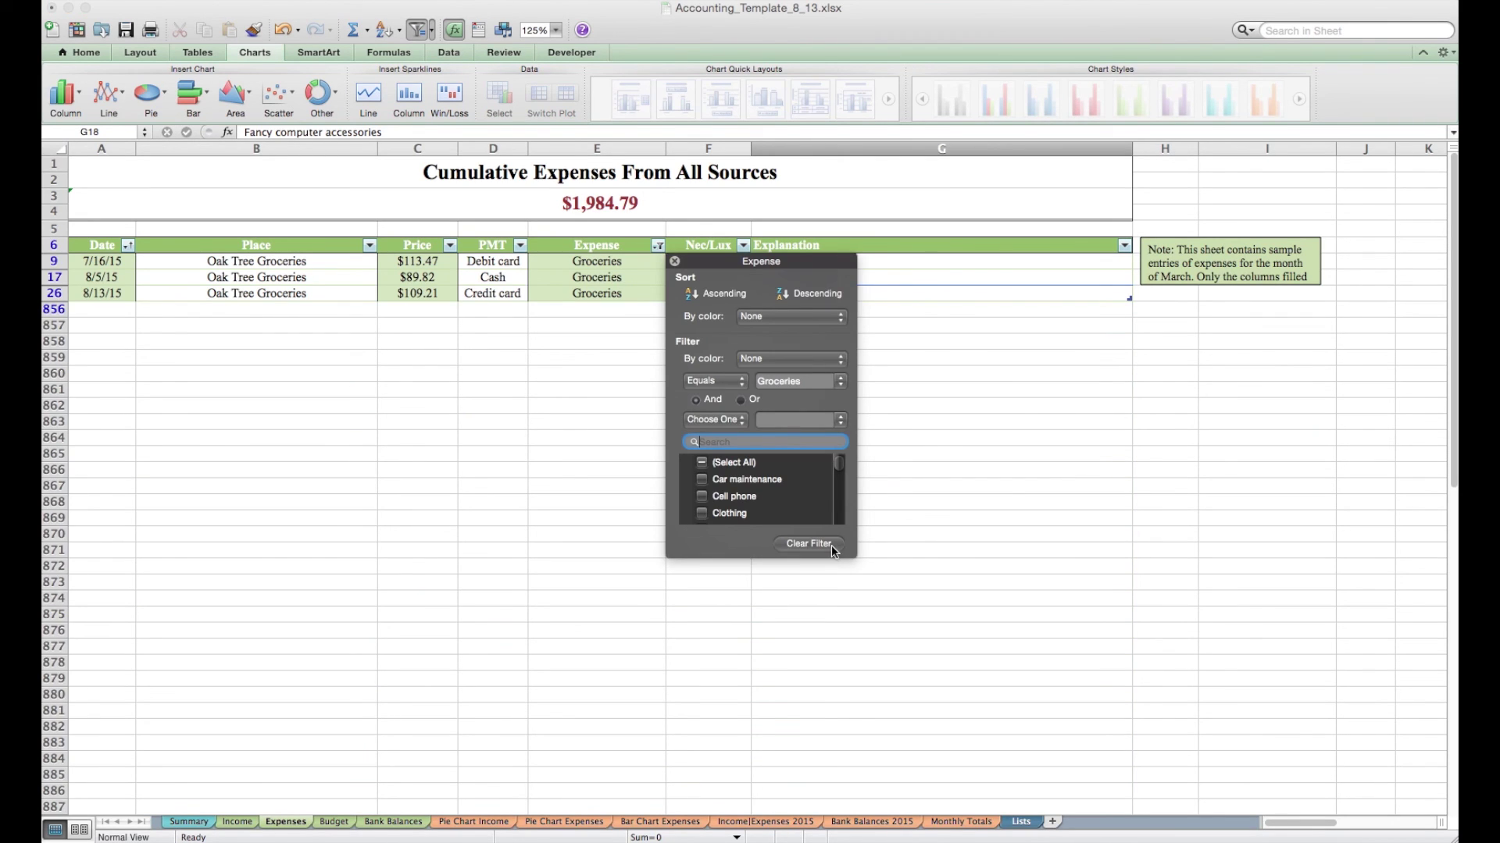
{"action": "left_click", "coordinate": [831, 545]}
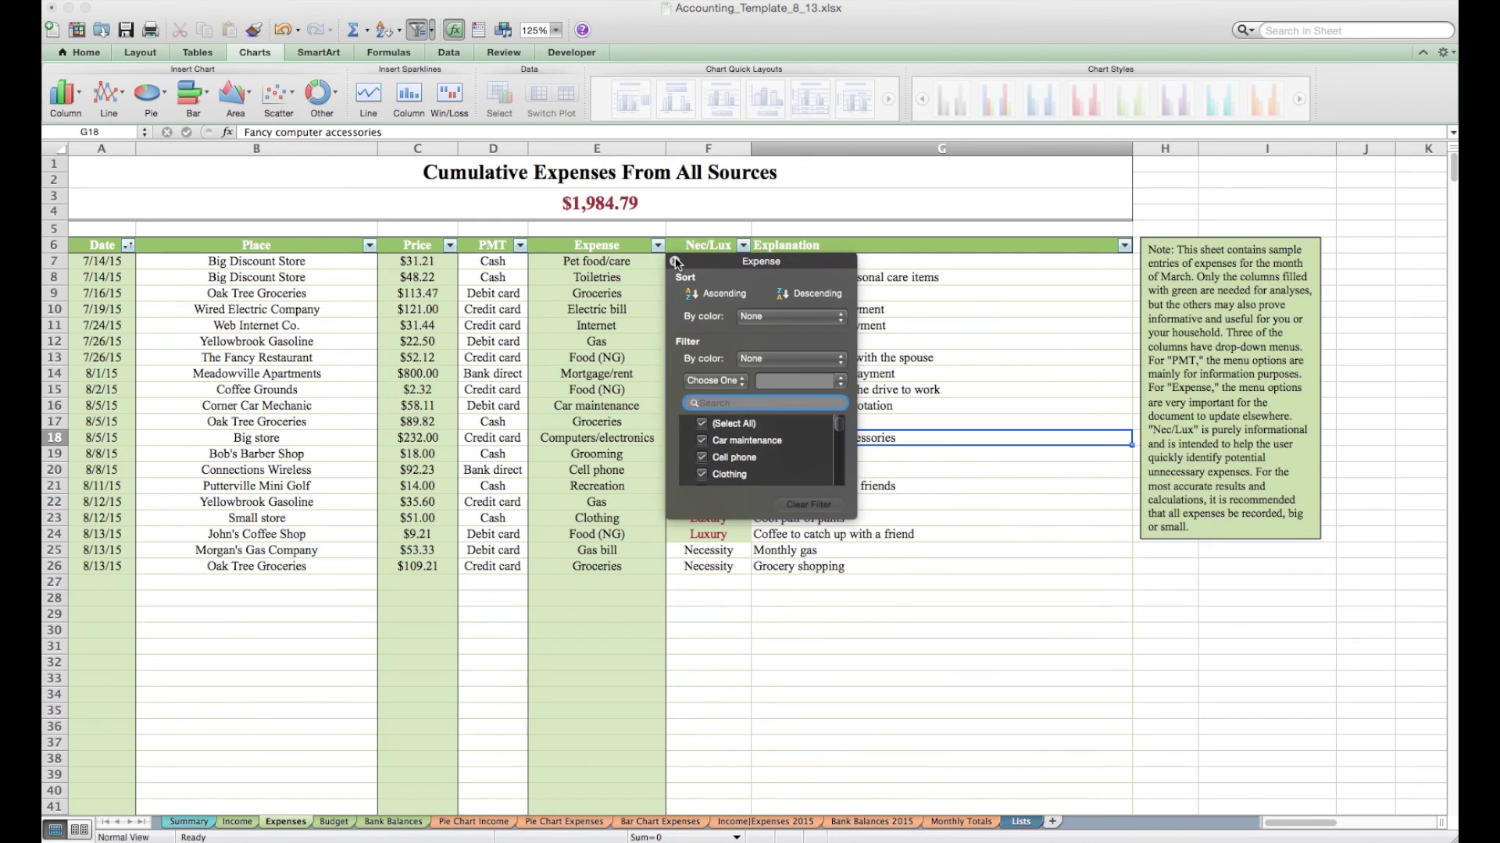
{"action": "left_click", "coordinate": [675, 263]}
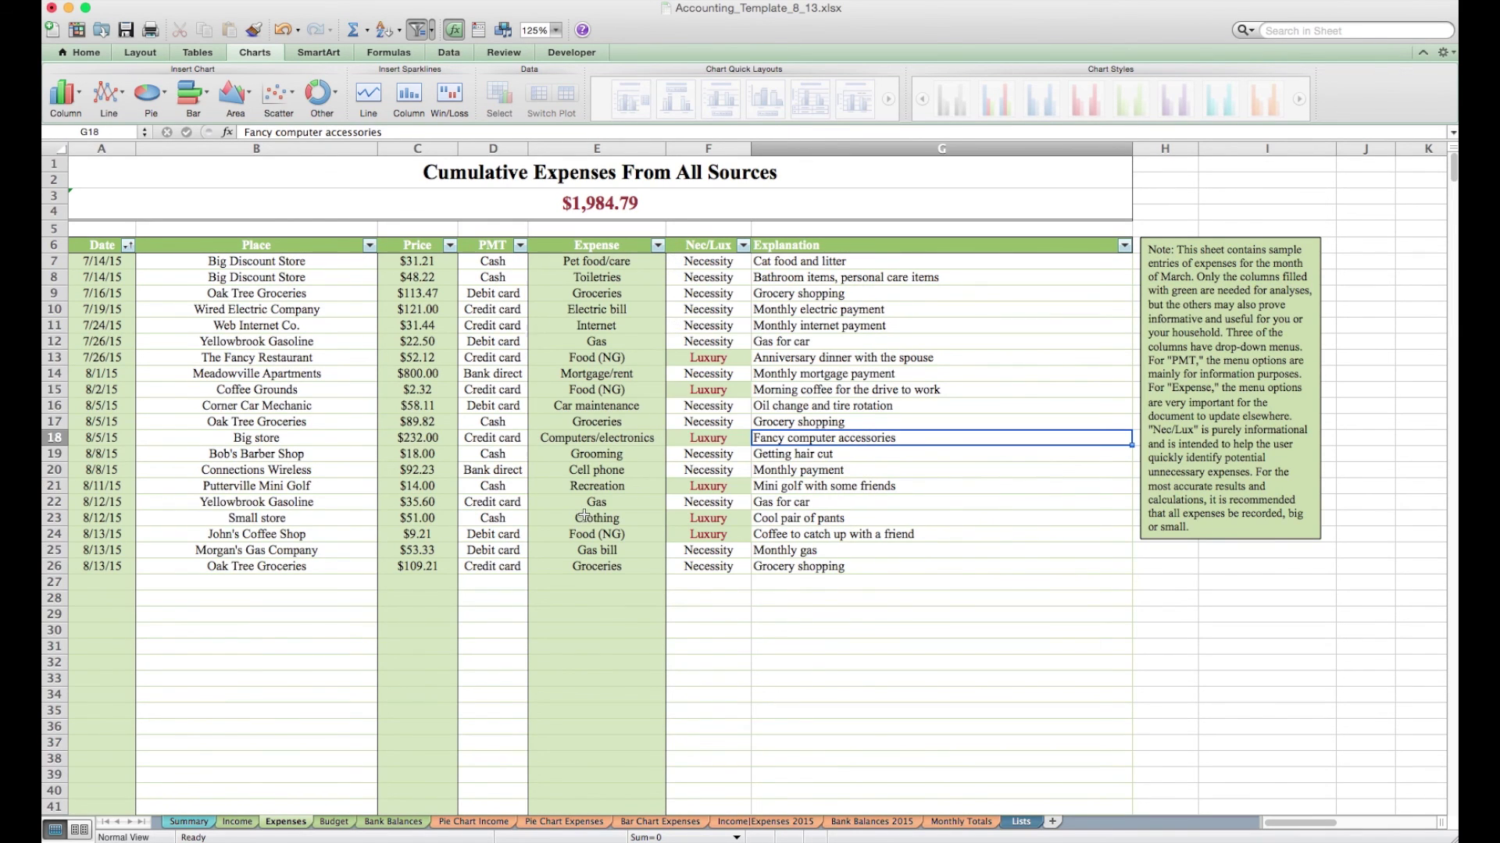
{"action": "left_click", "coordinate": [727, 516]}
Step: On the Budget sheet, select the Projected Average amounts in columns B and F
{"action": "left_click", "coordinate": [334, 822]}
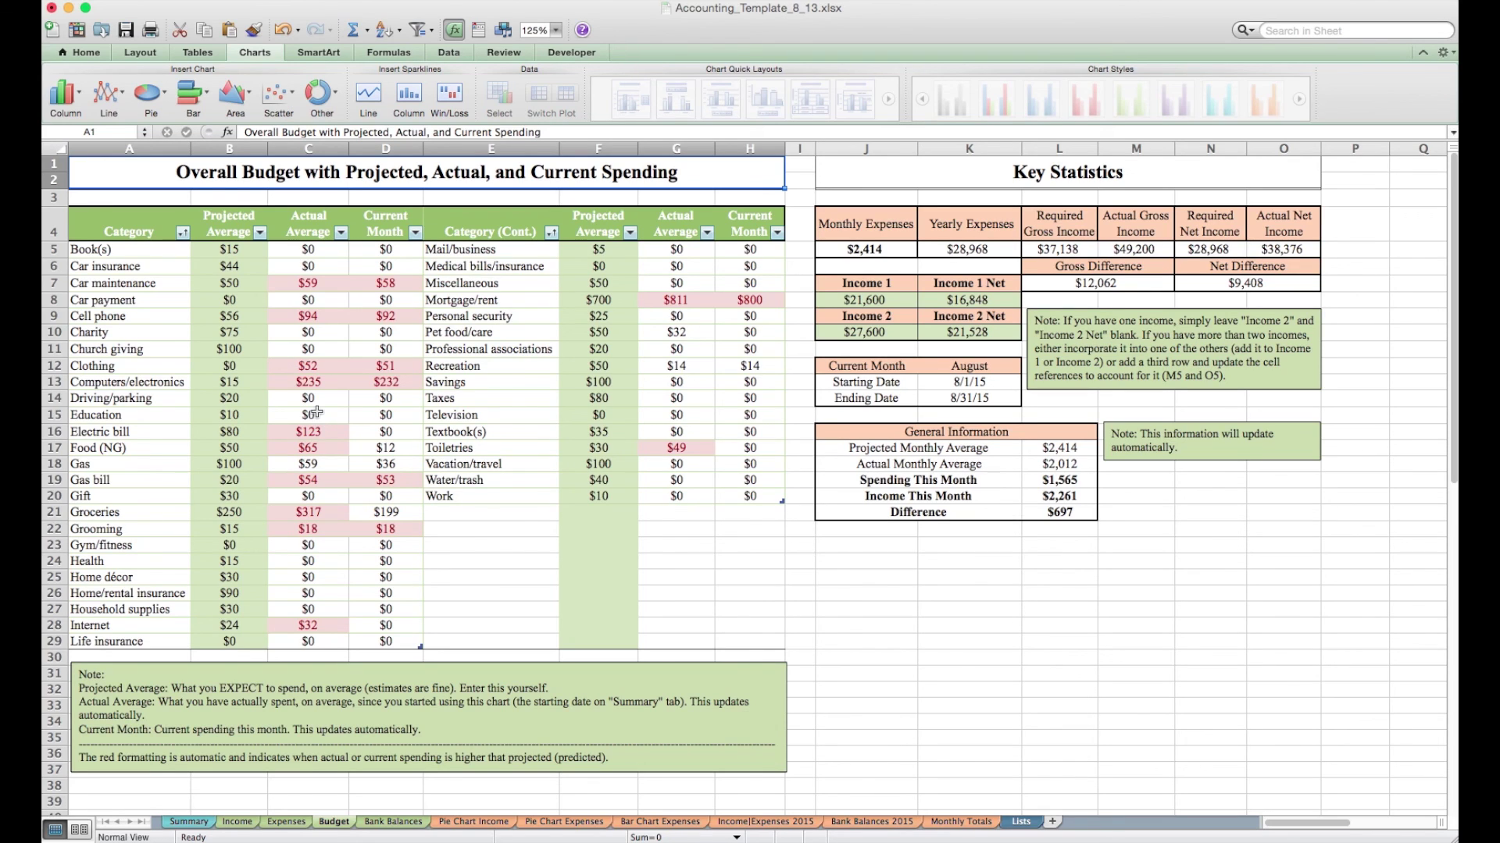
{"action": "left_click_drag", "start_coordinate": [234, 249], "coordinate": [235, 645]}
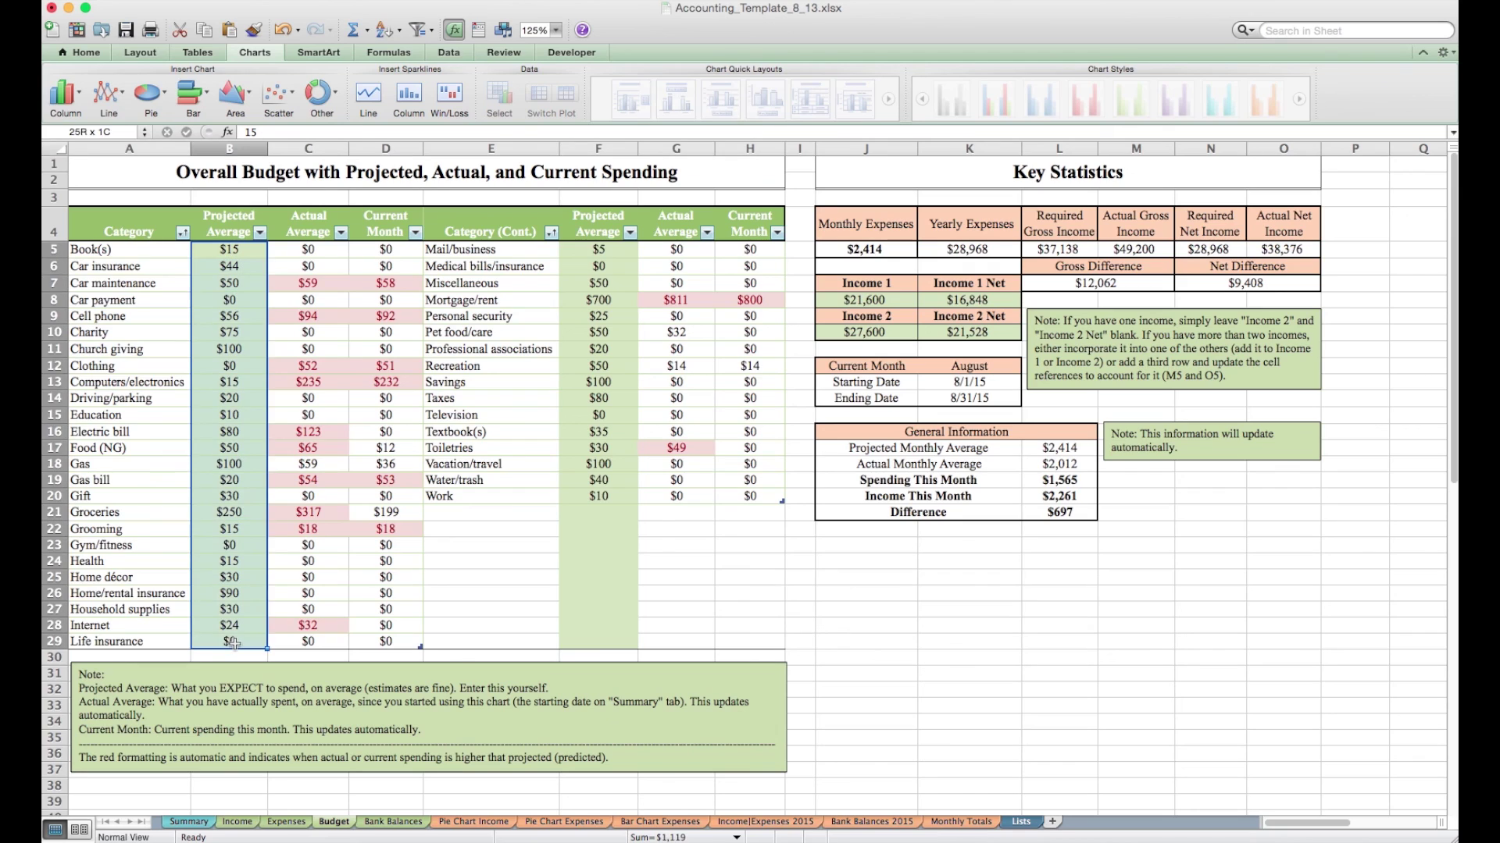
{"action": "left_click_drag", "start_coordinate": [625, 249], "coordinate": [622, 645]}
Step: Inspect the Income 1 and Income 2 figures in K8, K10 and J8, then select A5
{"action": "left_click", "coordinate": [937, 299]}
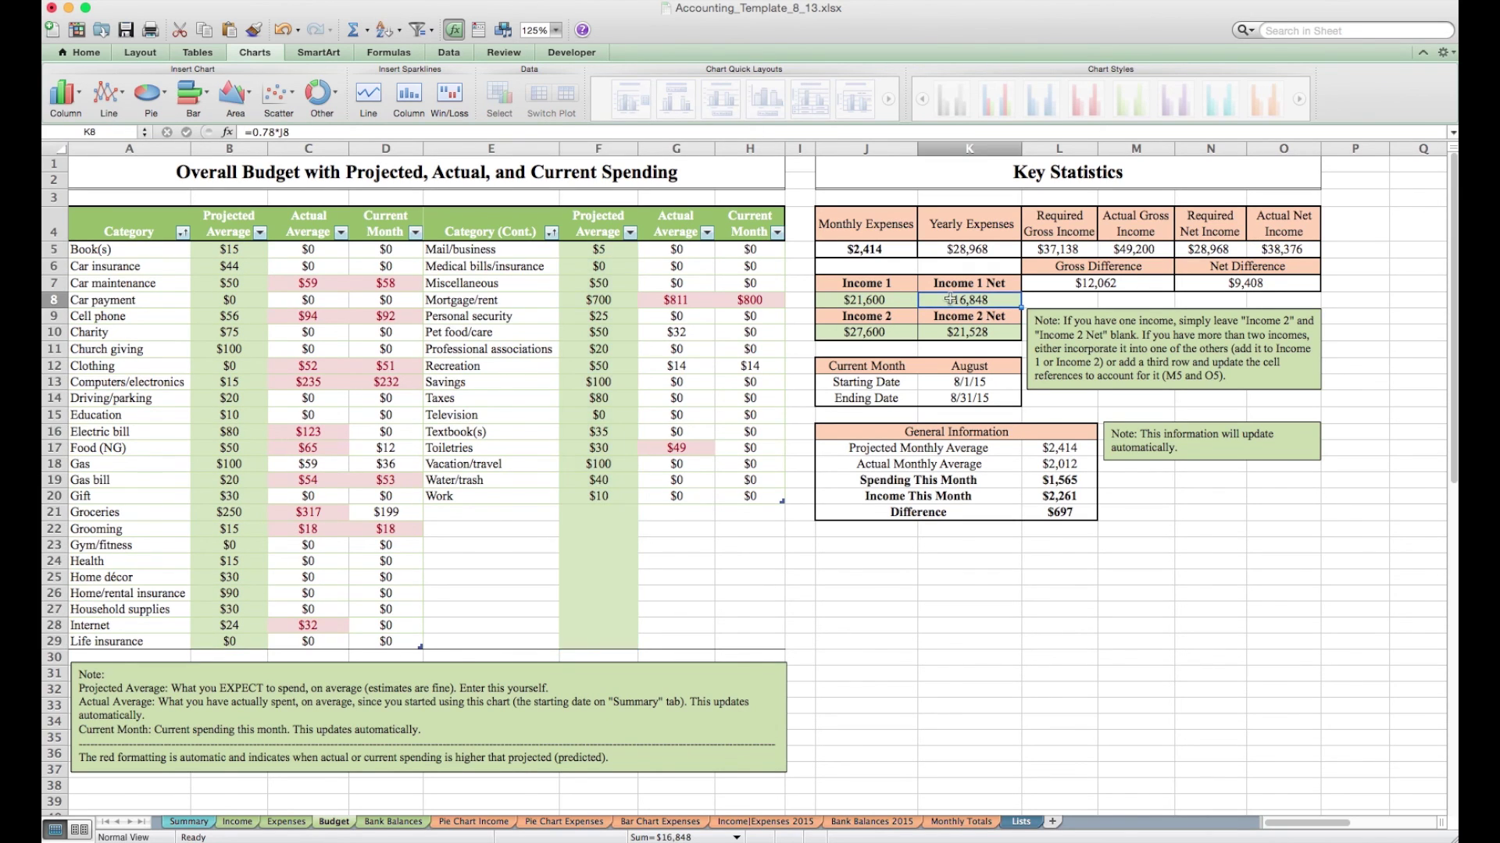
{"action": "key", "text": "Down"}
{"action": "key", "text": "Down"}
{"action": "left_click", "coordinate": [897, 303]}
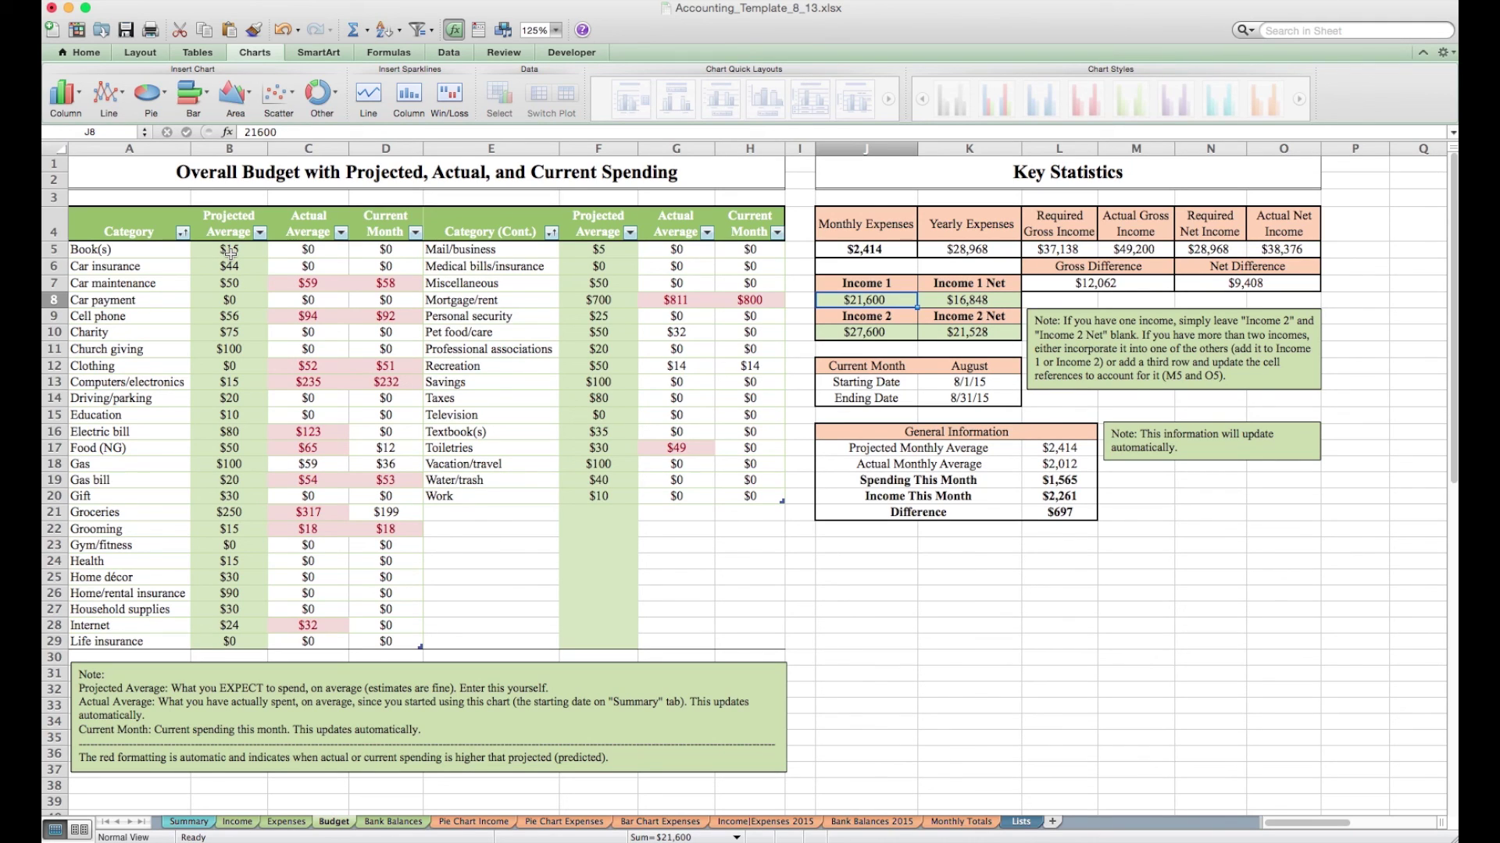
{"action": "left_click", "coordinate": [176, 250]}
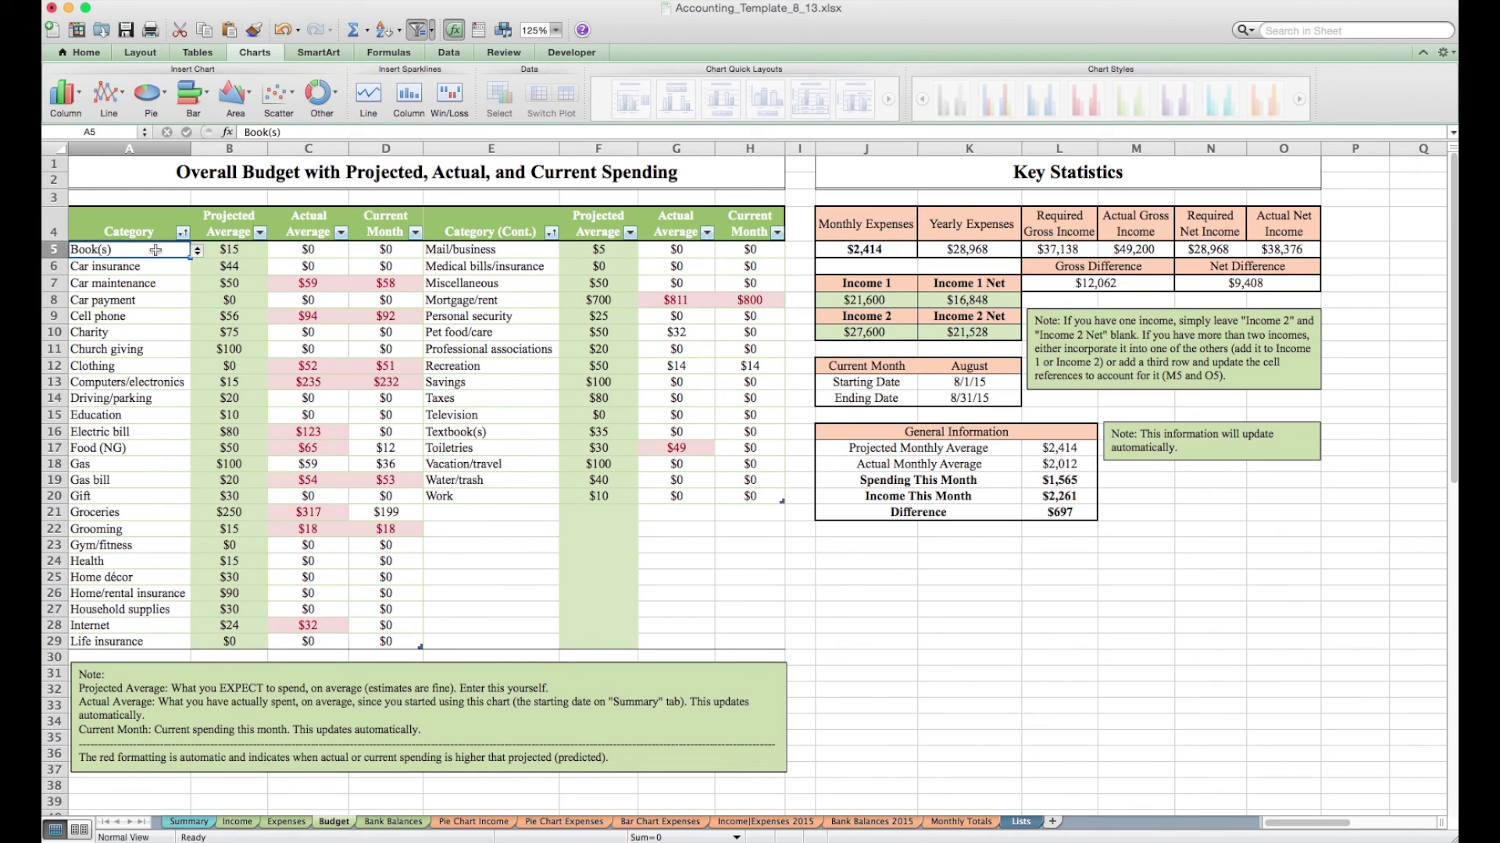
{"action": "left_click", "coordinate": [313, 234]}
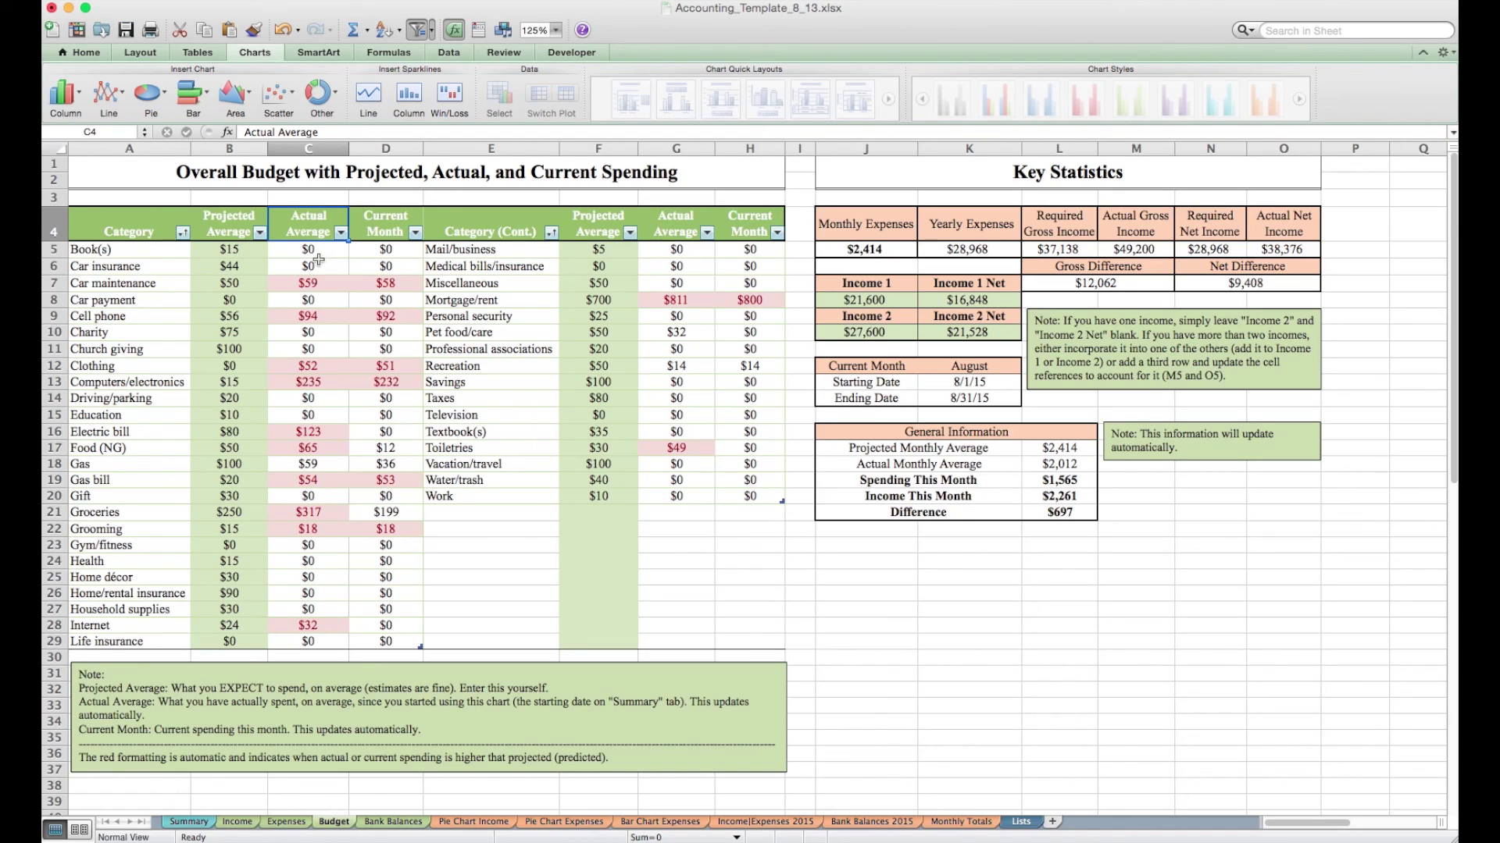
{"action": "left_click", "coordinate": [379, 224]}
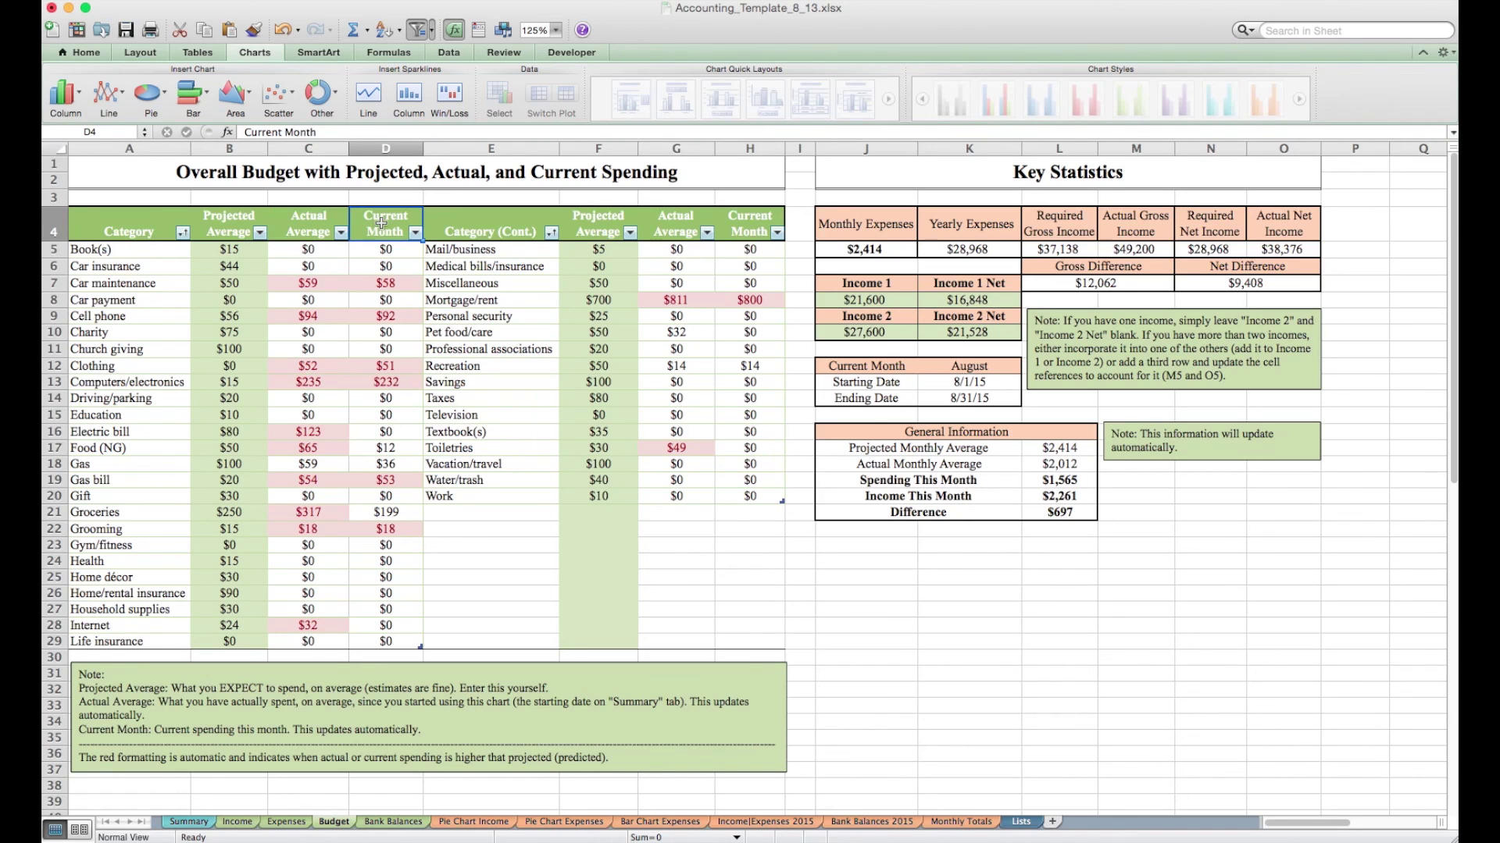
{"action": "left_click", "coordinate": [325, 371]}
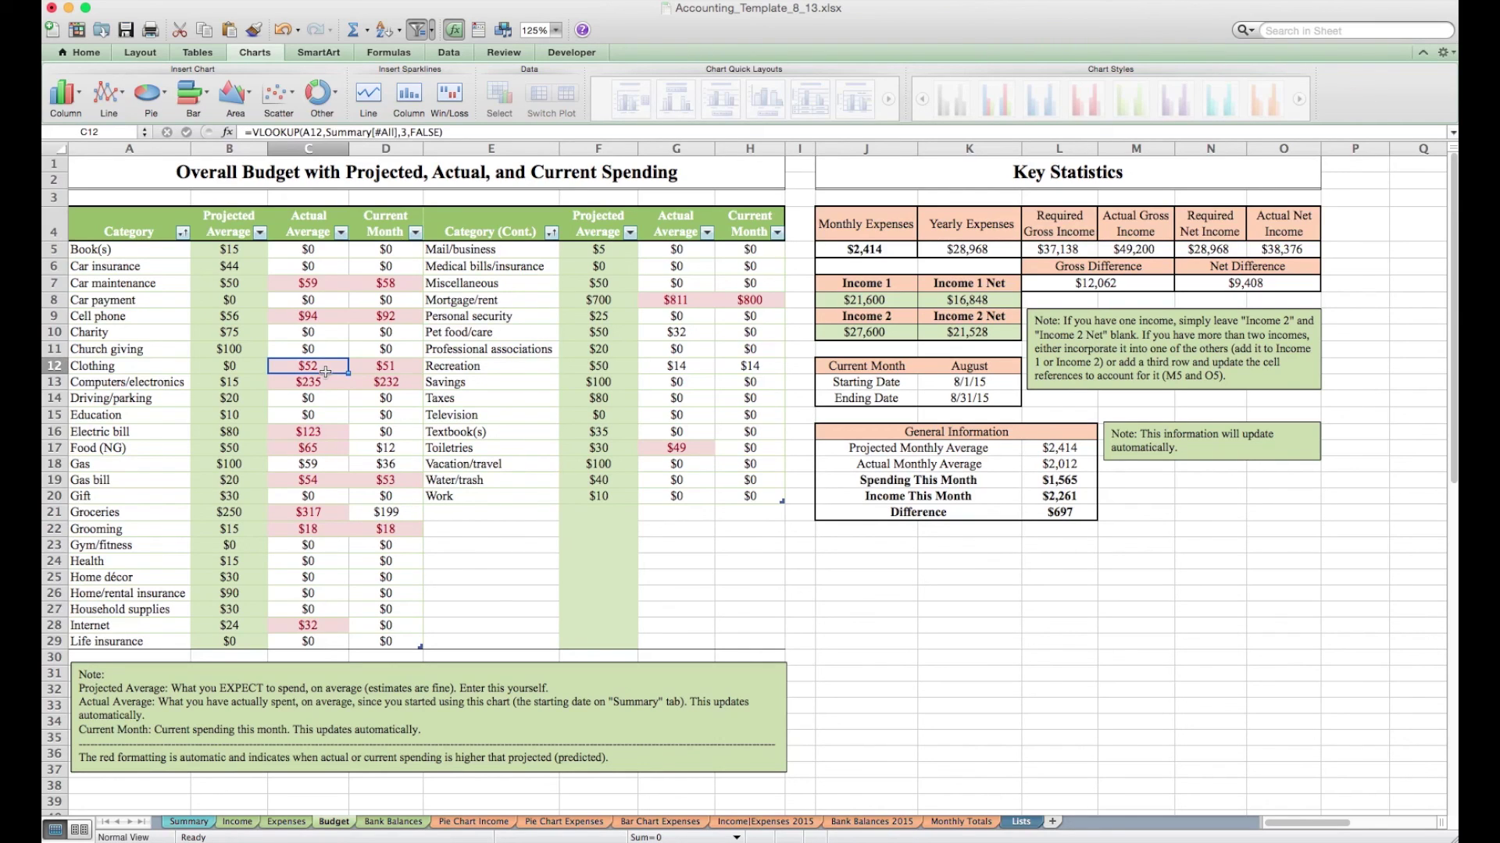
{"action": "left_click", "coordinate": [253, 365]}
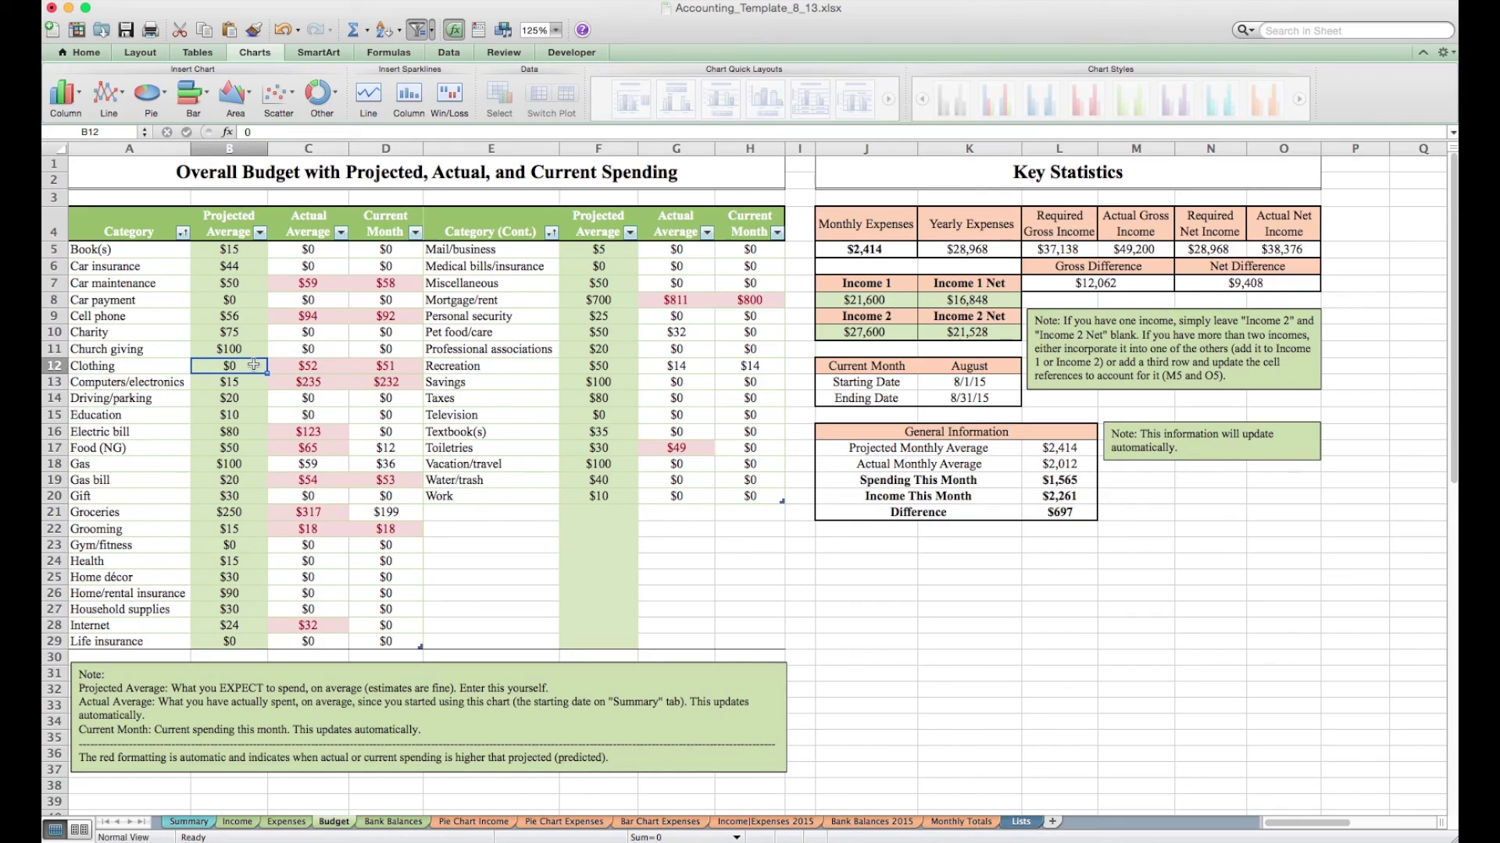
{"action": "left_click", "coordinate": [325, 371]}
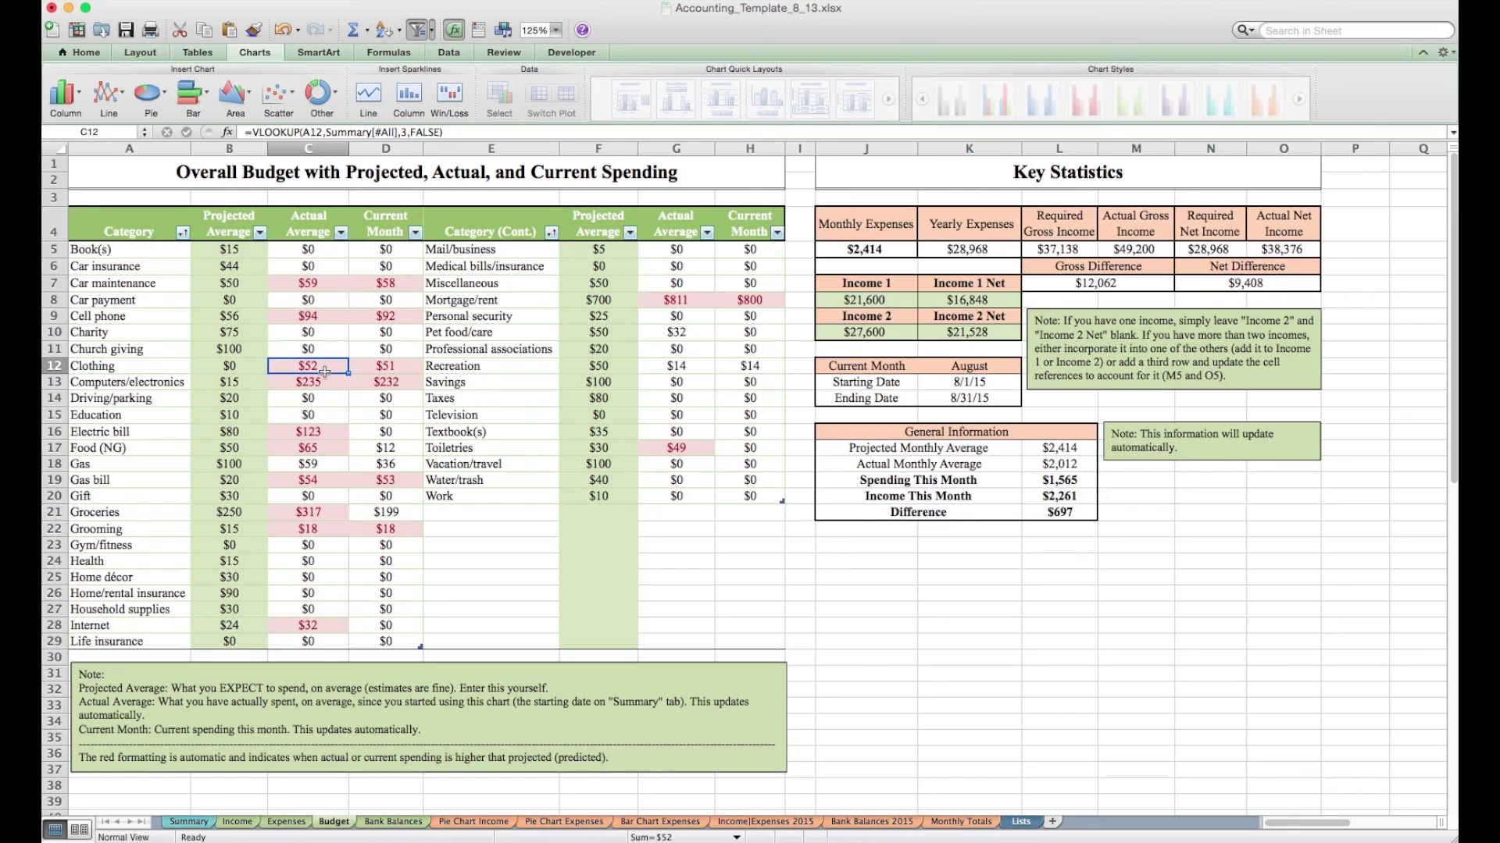
{"action": "left_click", "coordinate": [678, 365]}
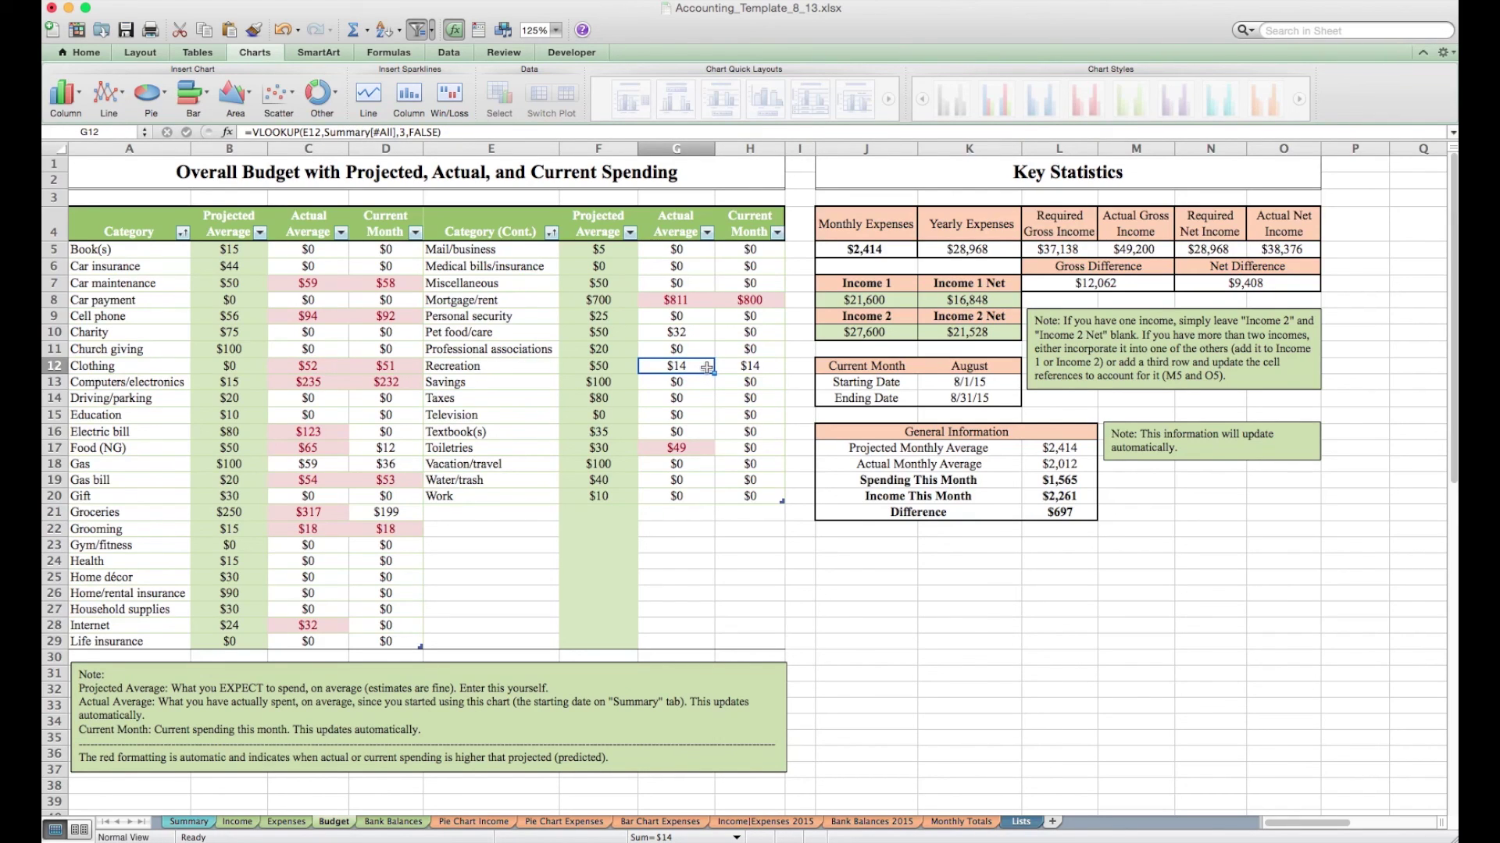
{"action": "left_click", "coordinate": [619, 365]}
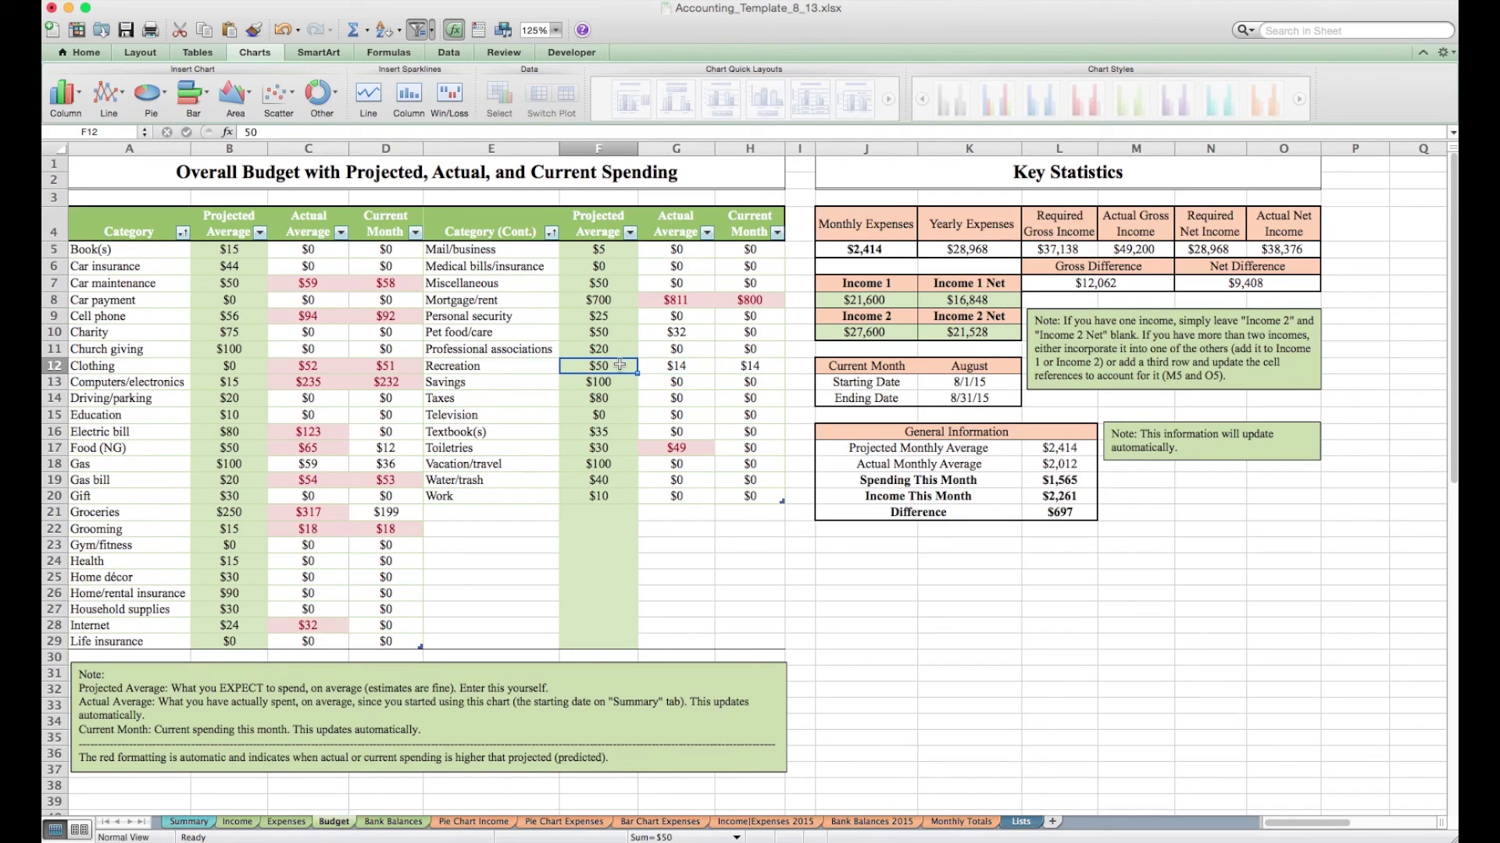
{"action": "left_click", "coordinate": [879, 250]}
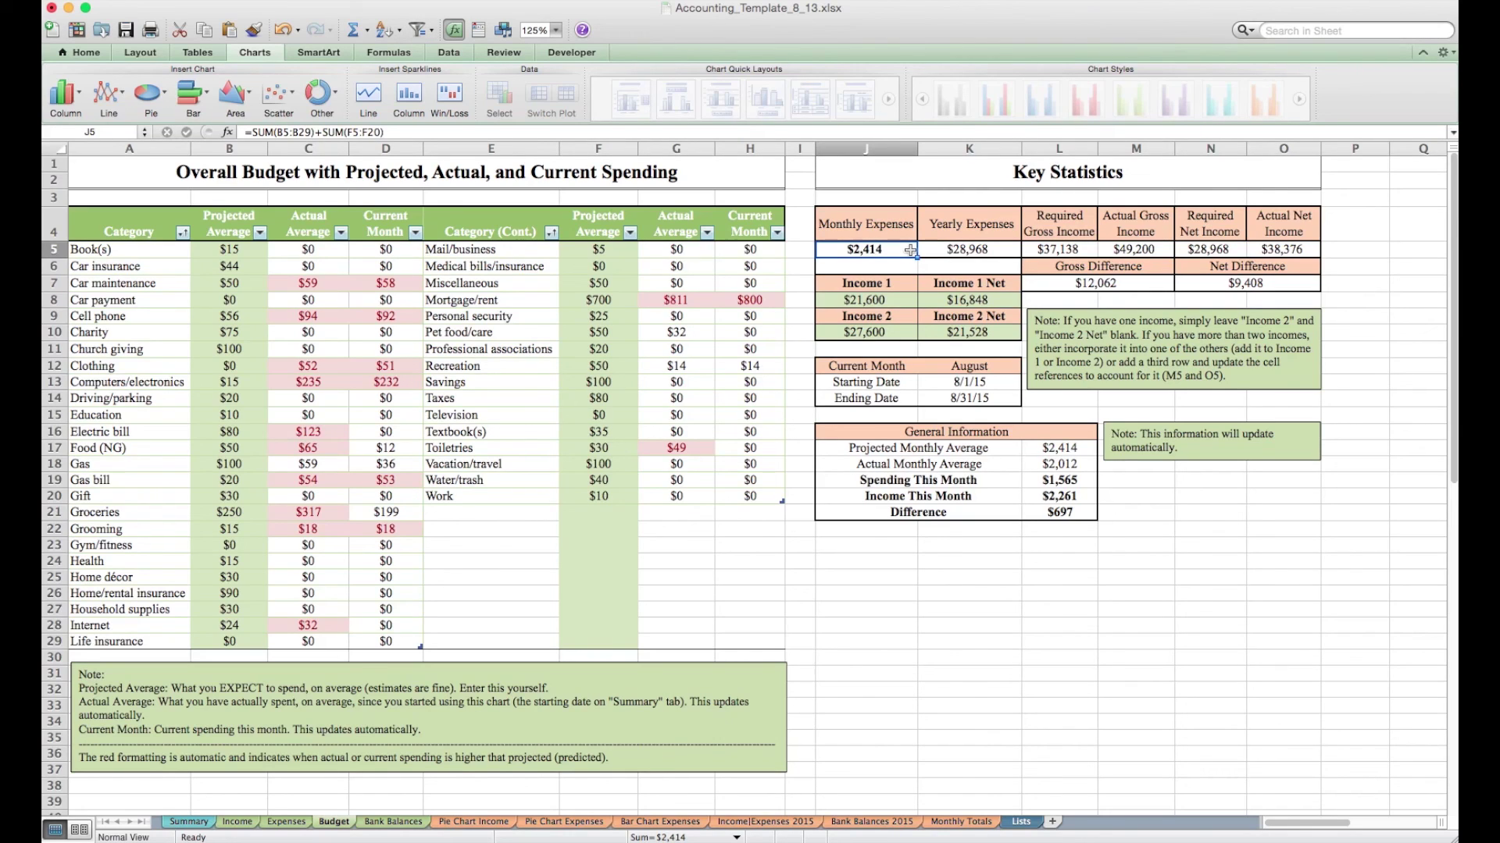
{"action": "double_click", "coordinate": [910, 250]}
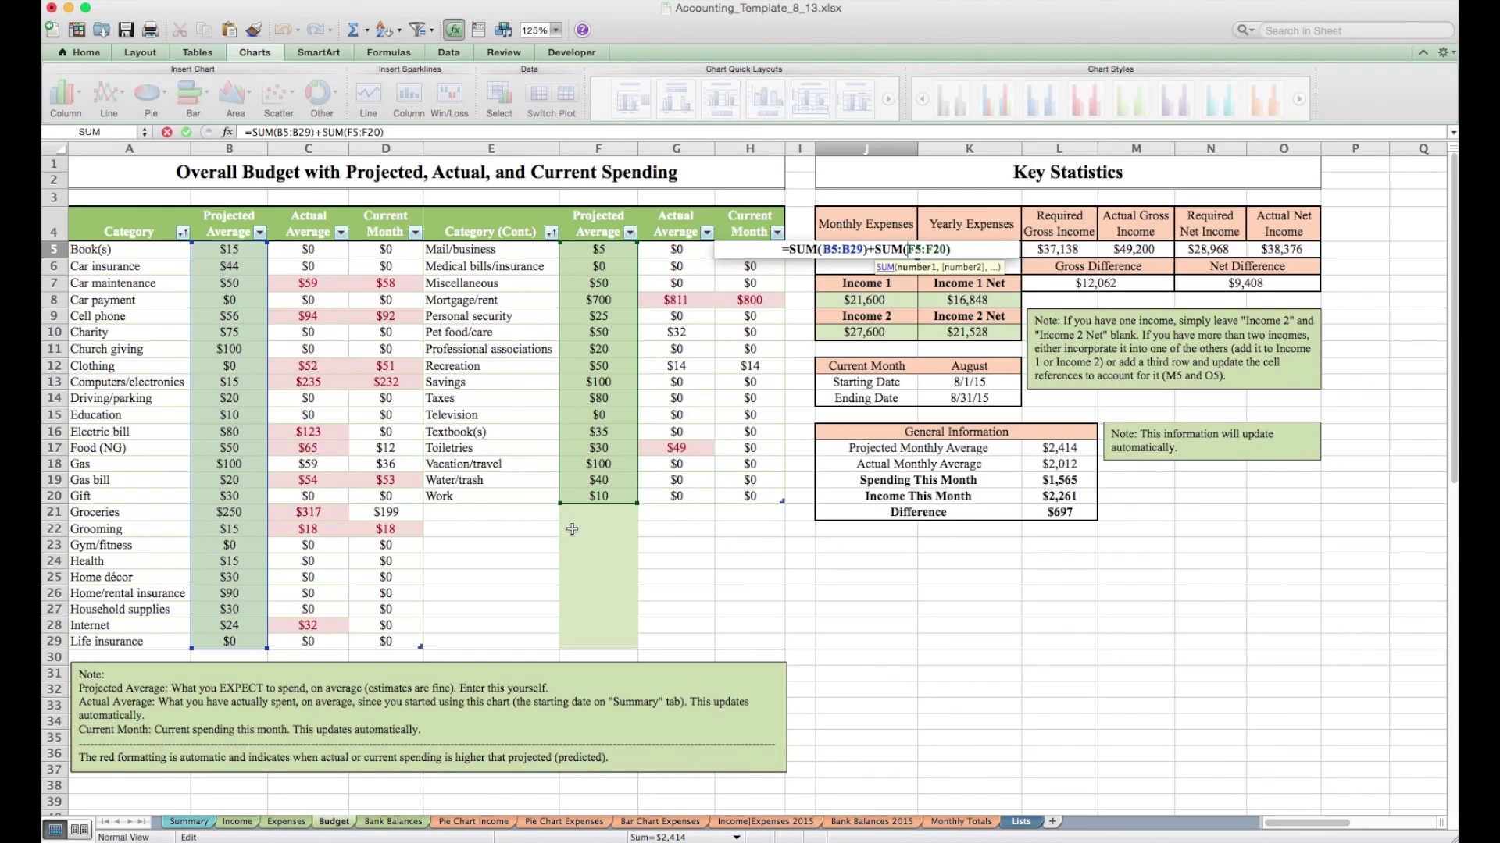
{"action": "key", "text": "Escape"}
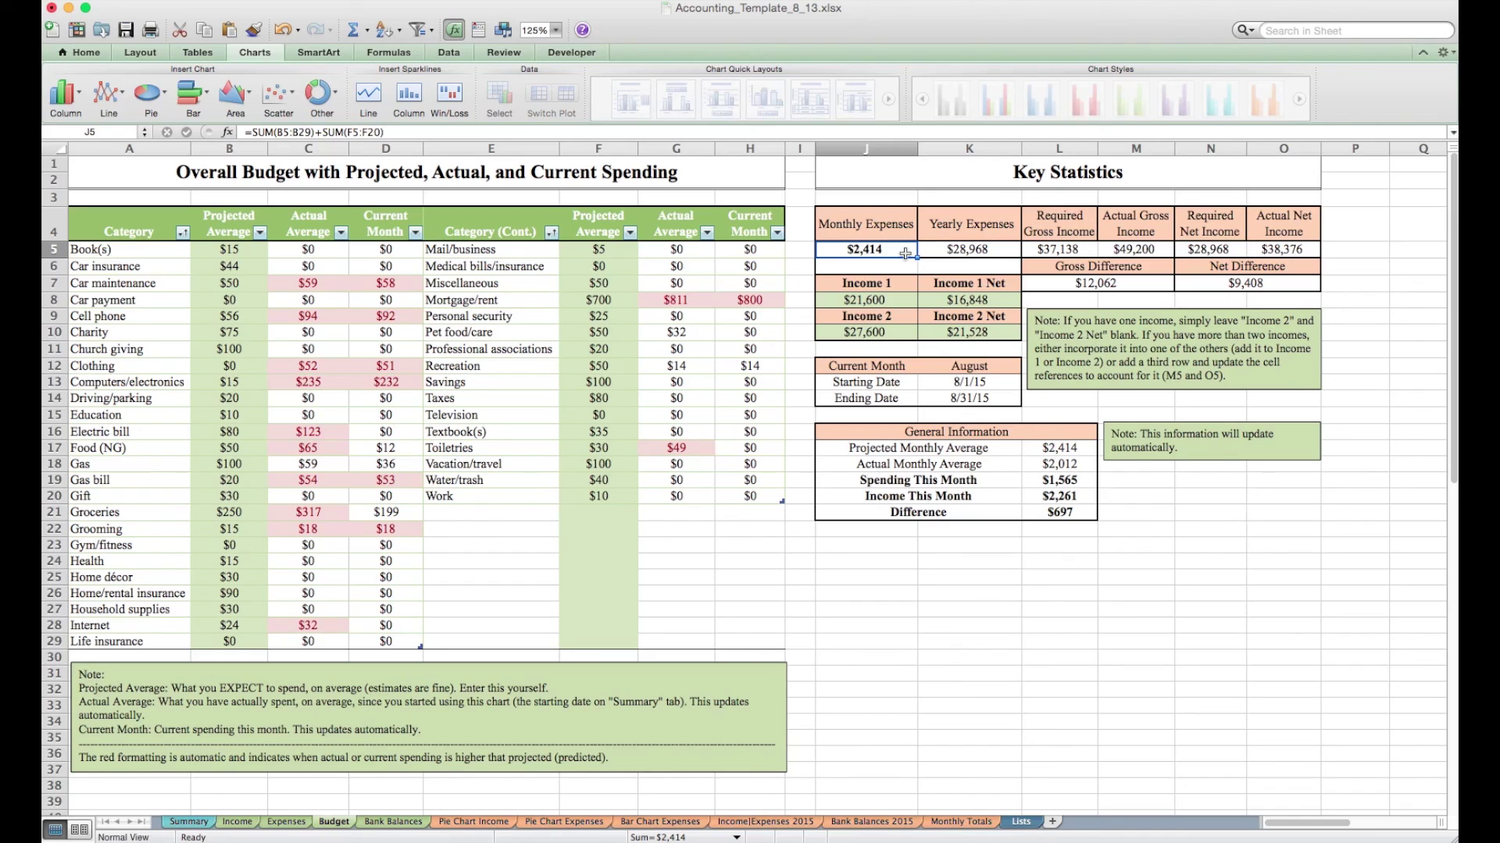
{"action": "left_click", "coordinate": [1005, 254]}
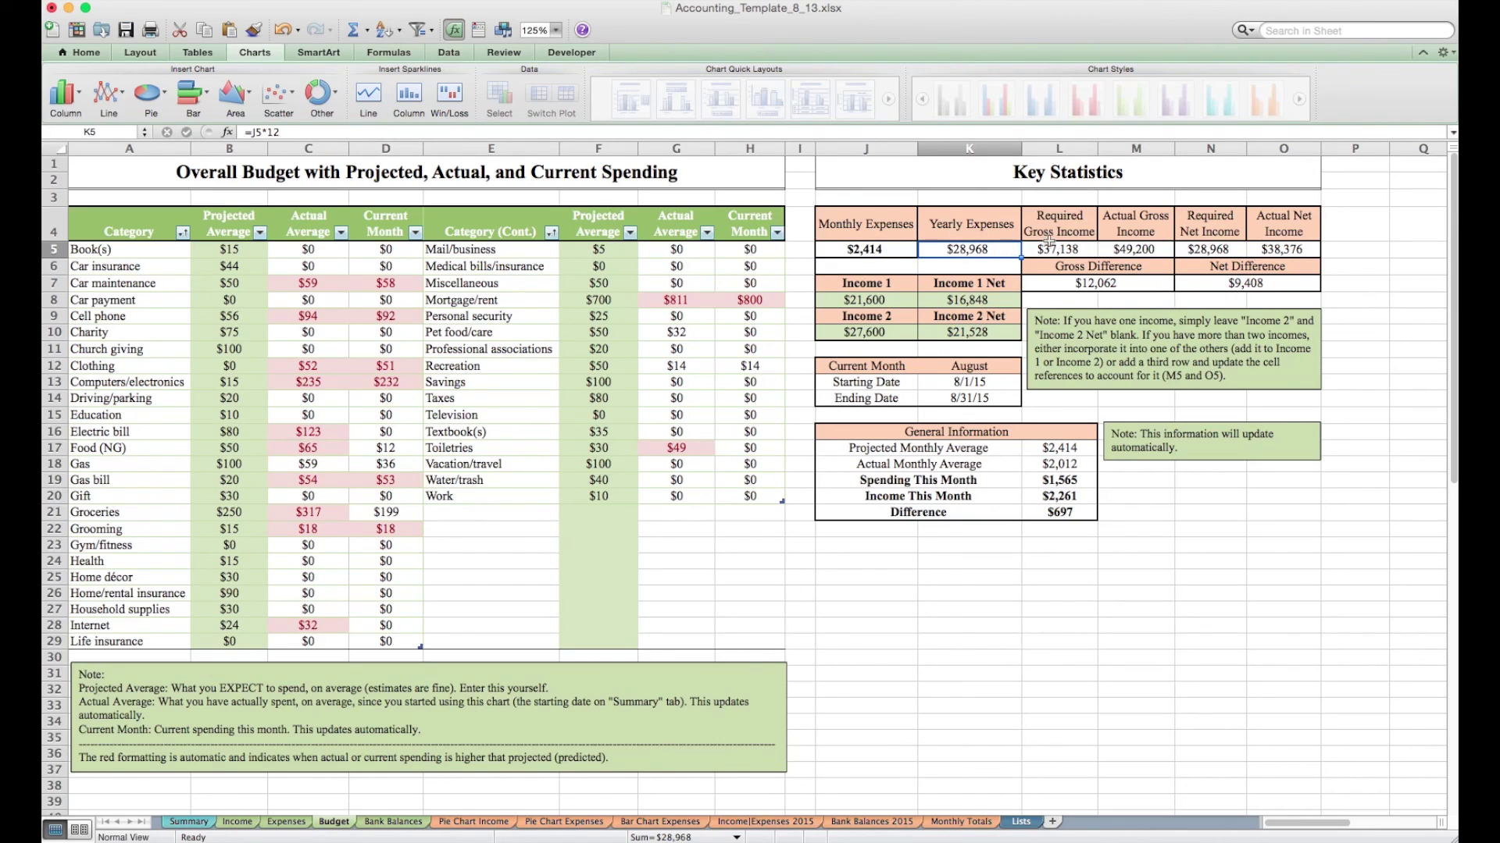
{"action": "left_click", "coordinate": [1083, 248]}
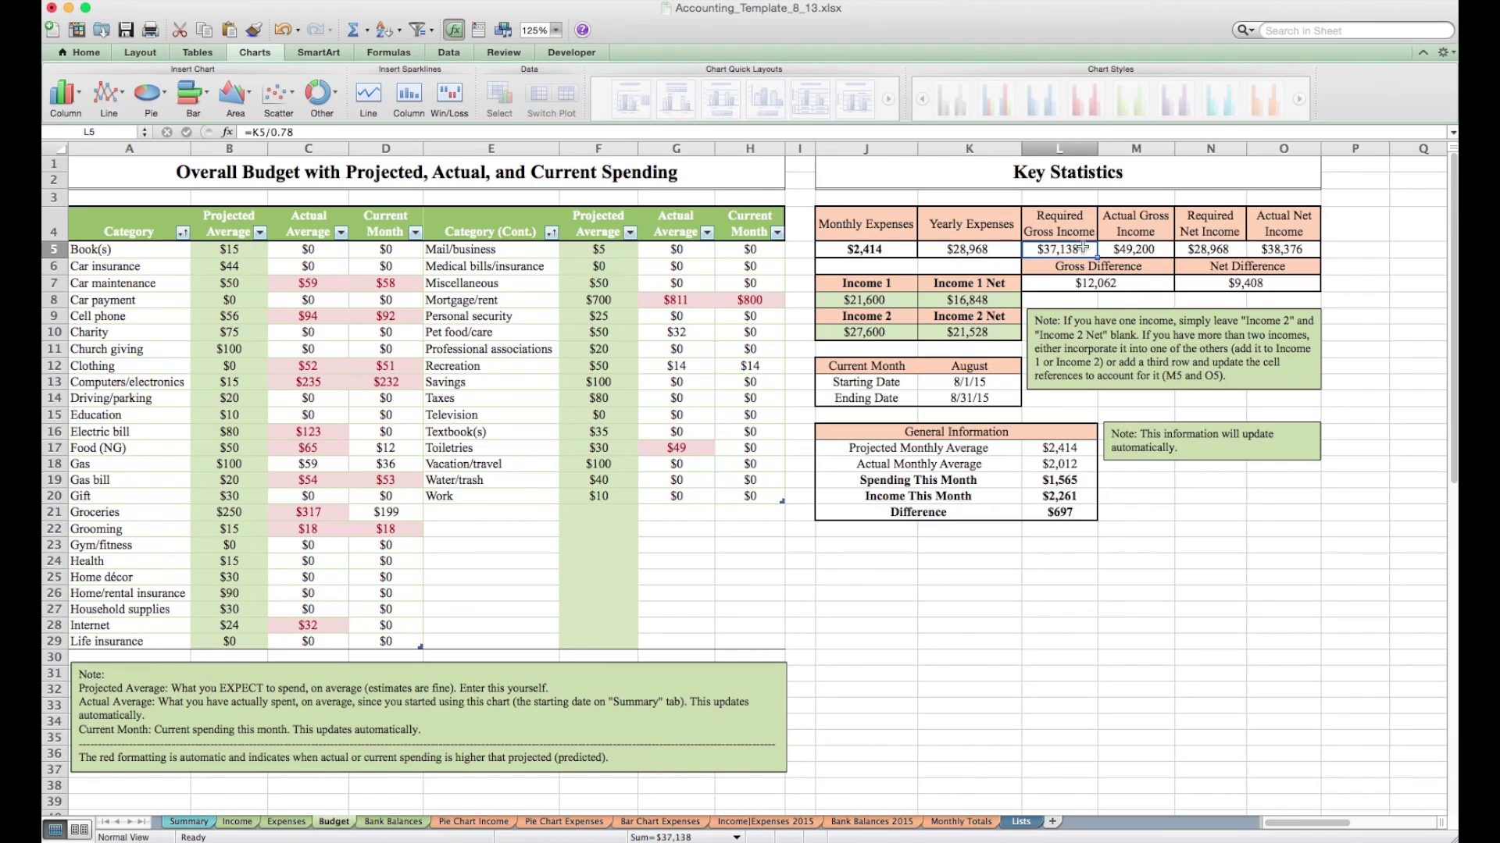
{"action": "left_click", "coordinate": [1153, 252]}
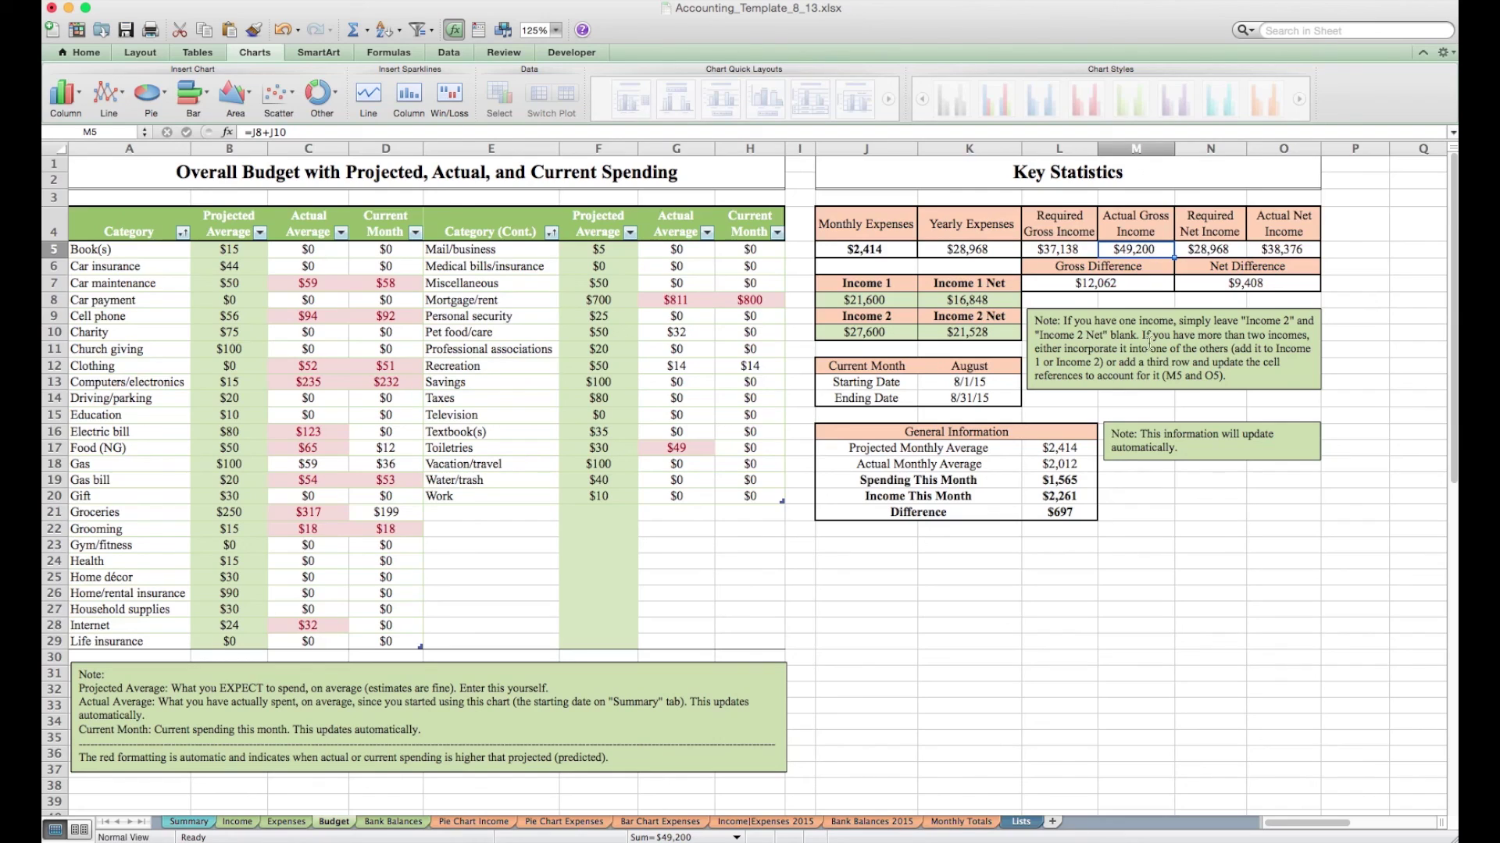
{"action": "left_click", "coordinate": [869, 303]}
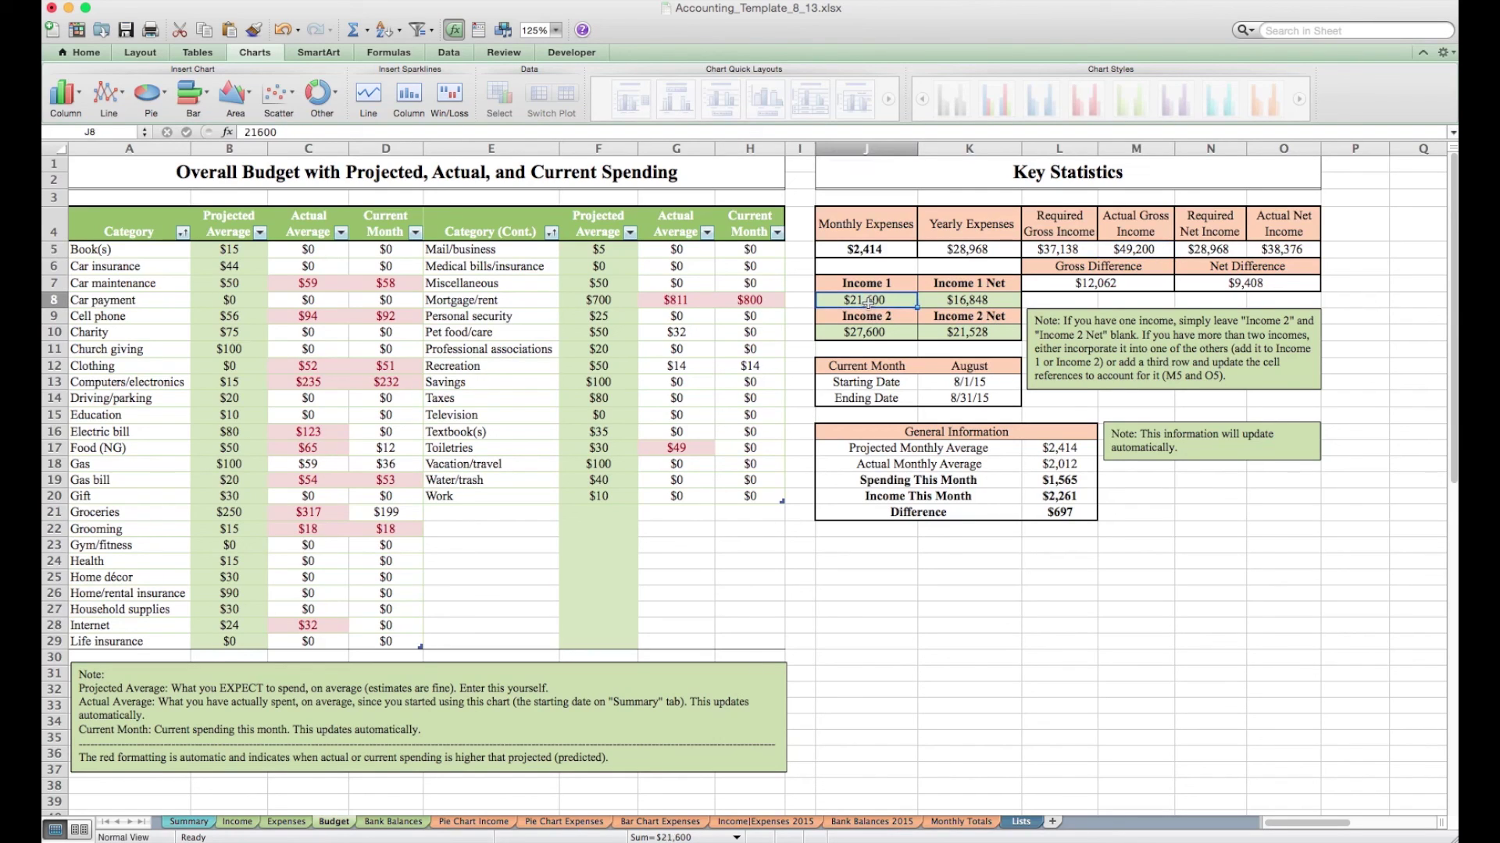
{"action": "key", "text": "Return"}
{"action": "key", "text": "Delete"}
{"action": "key", "text": "Tab"}
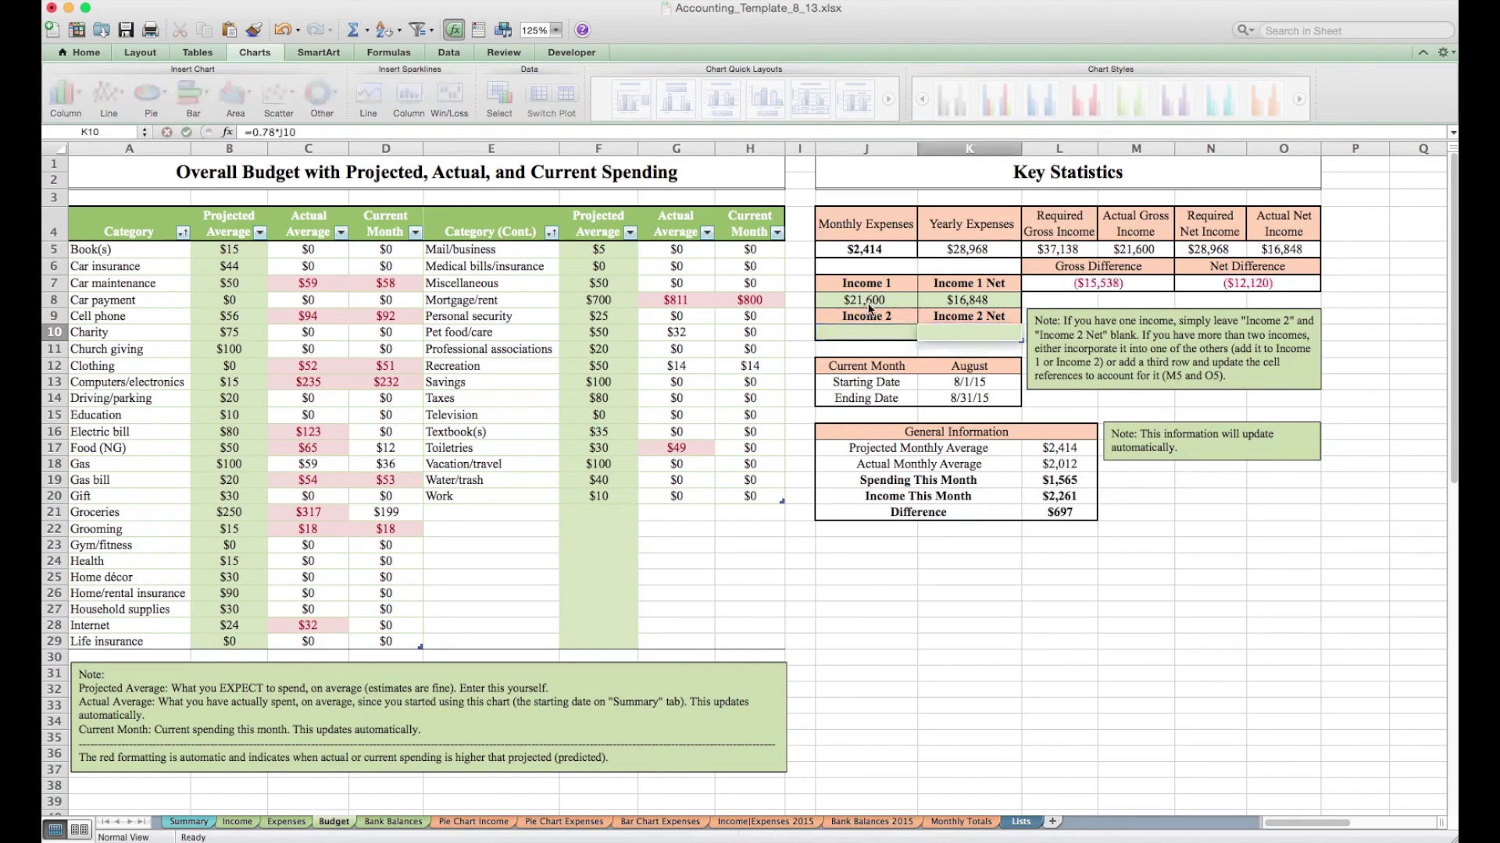
{"action": "key", "text": "BackSpace"}
{"action": "key", "text": "Escape"}
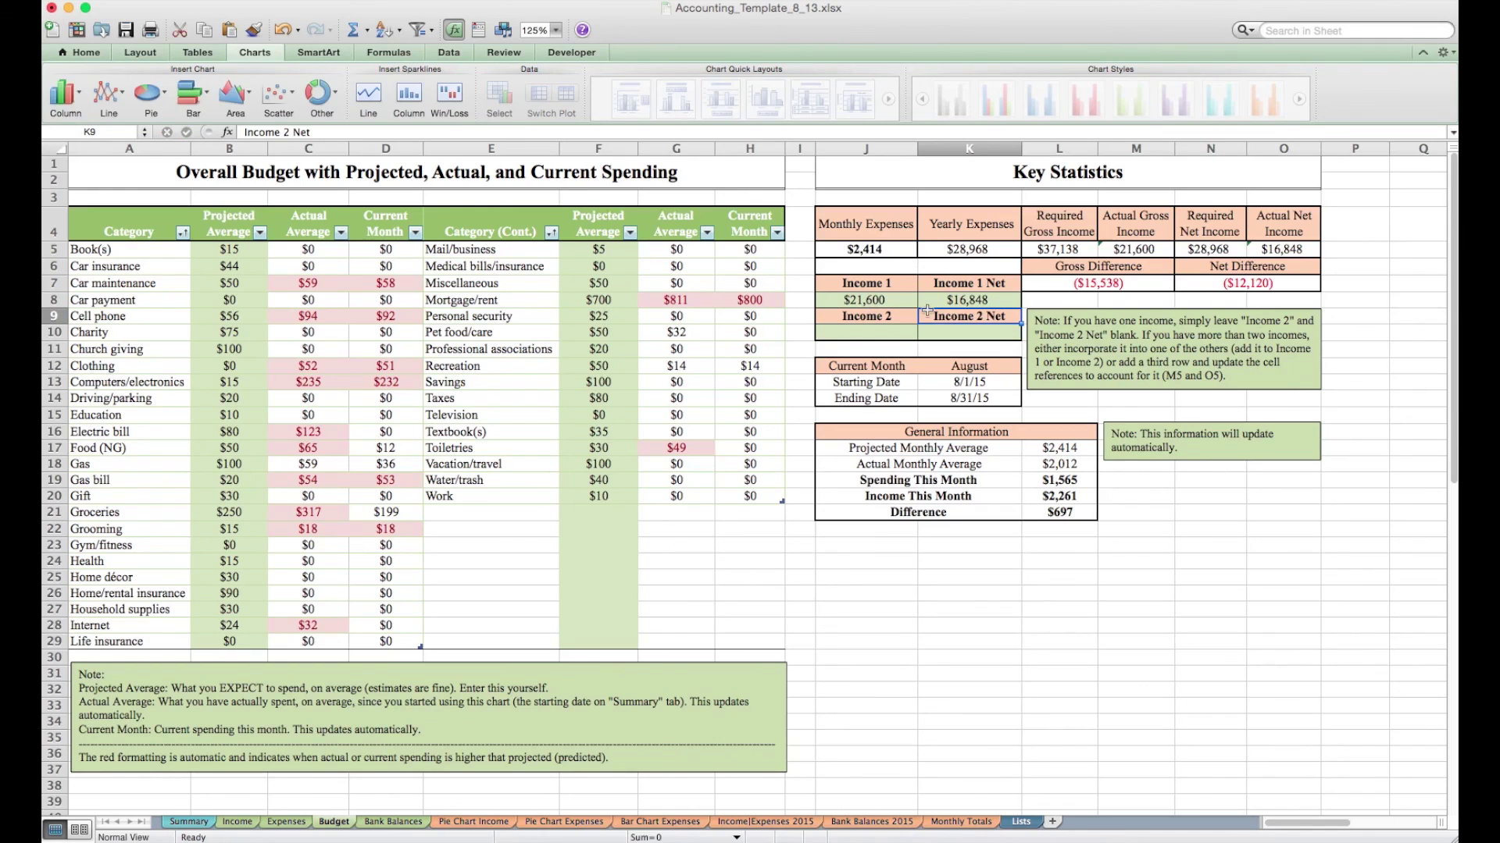
{"action": "left_click", "coordinate": [1097, 286]}
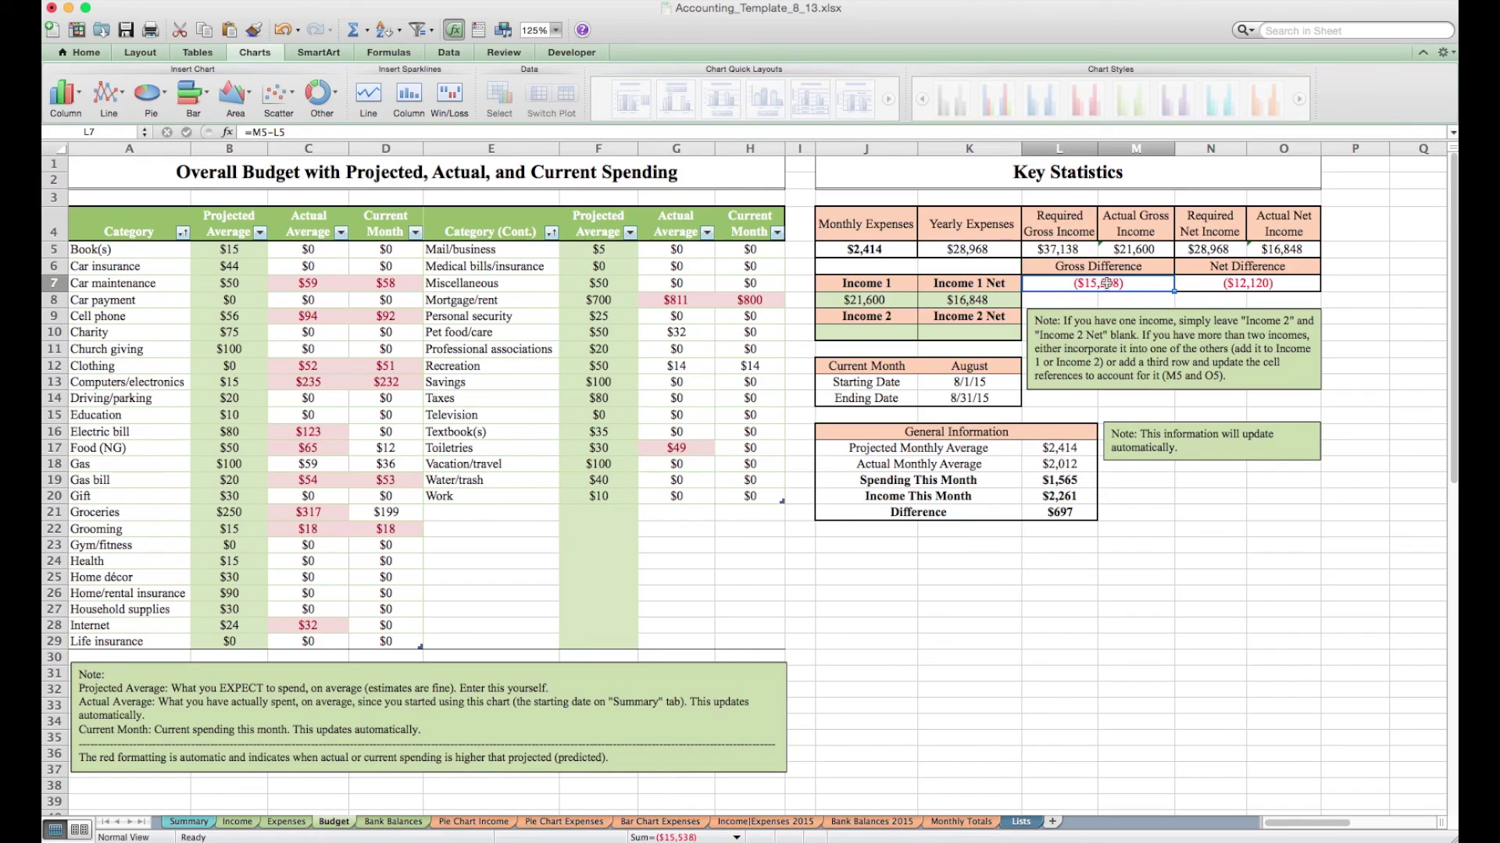
{"action": "key", "text": "super+z"}
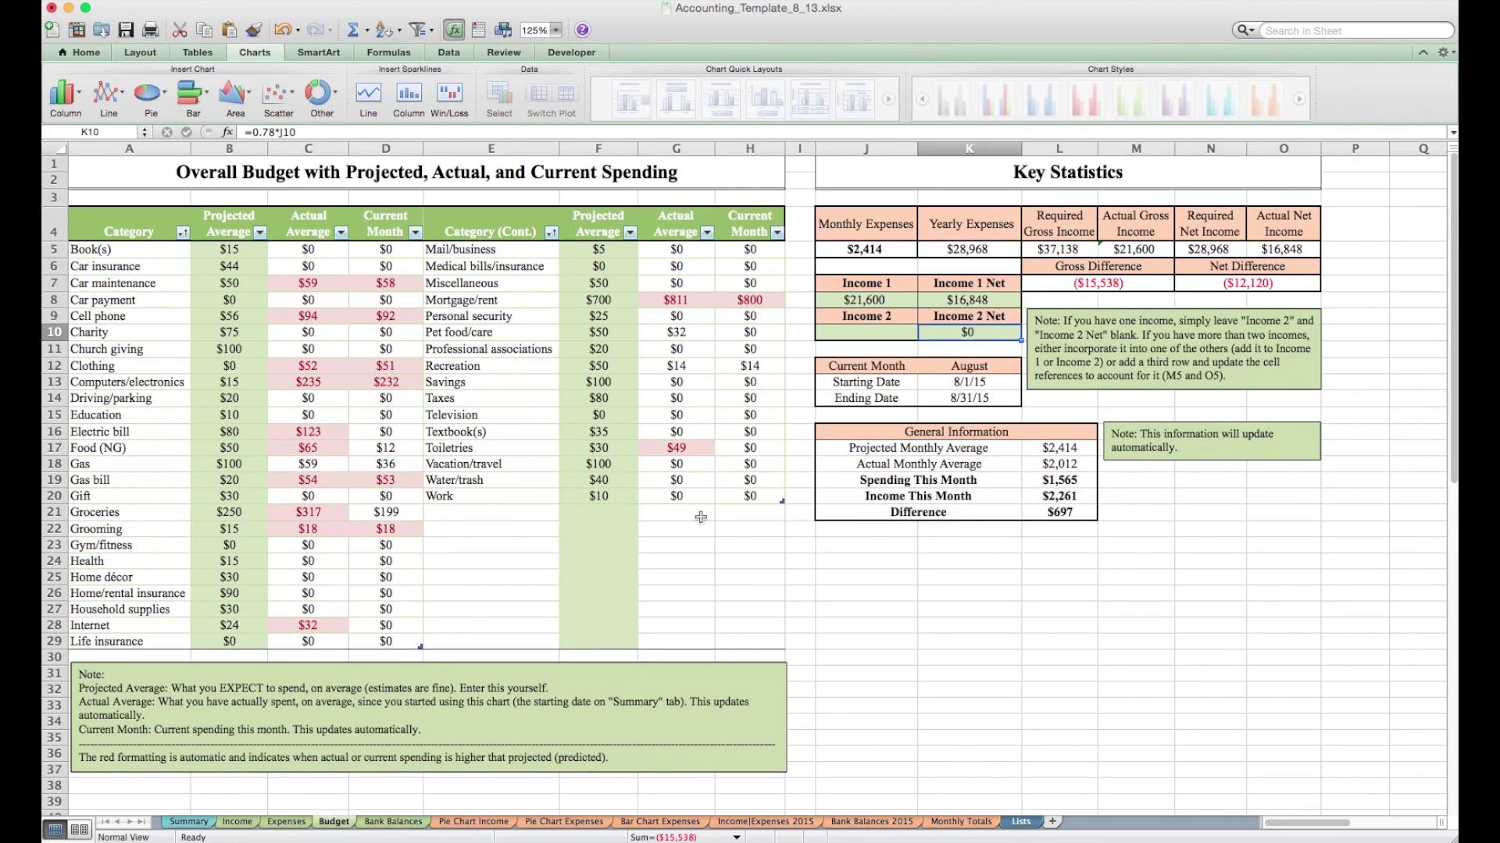
{"action": "key", "text": "super+z"}
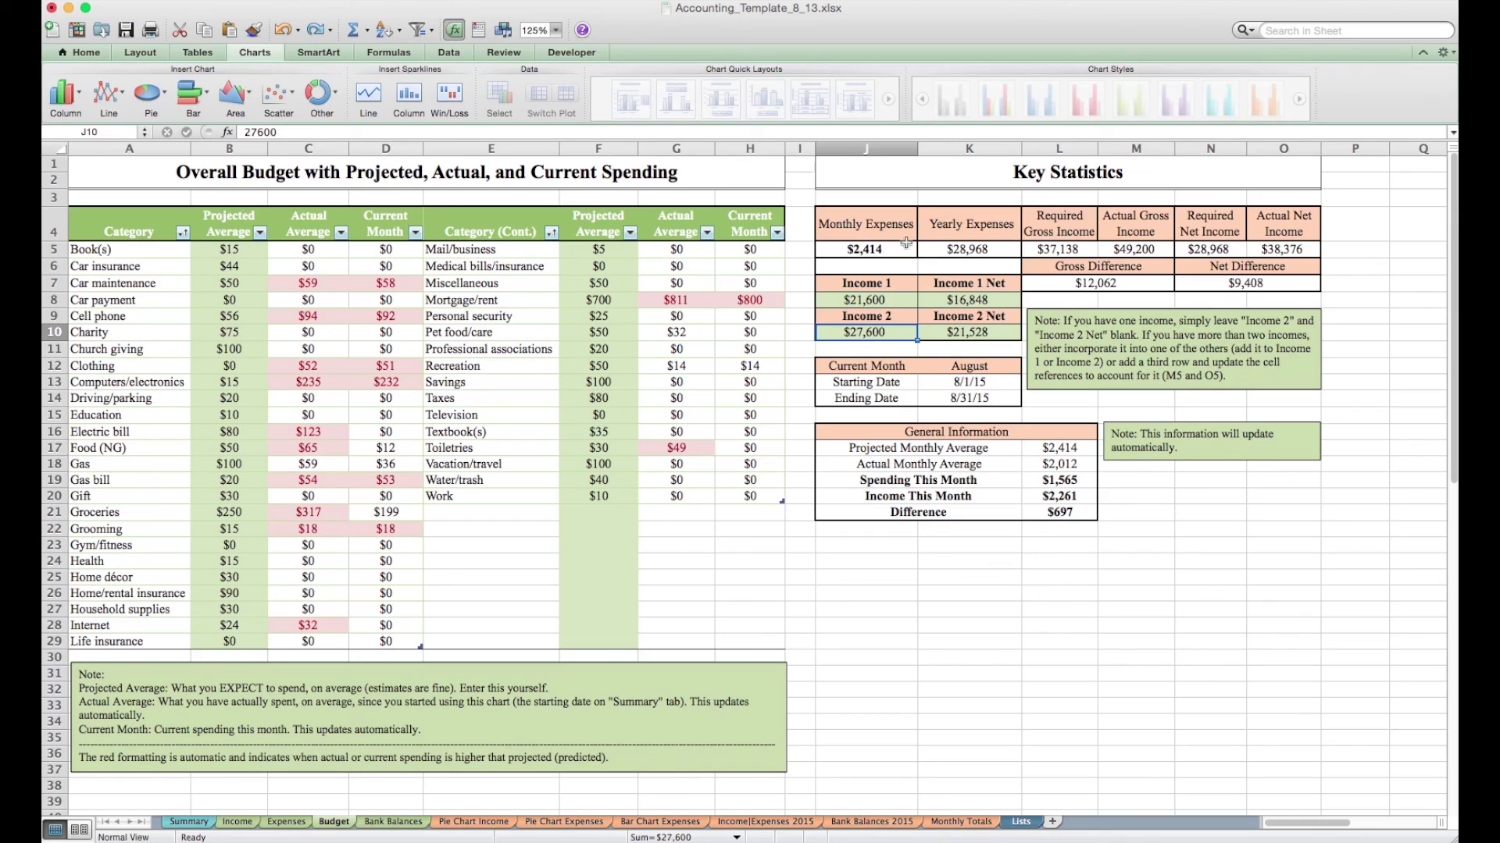
{"action": "left_click", "coordinate": [1106, 278]}
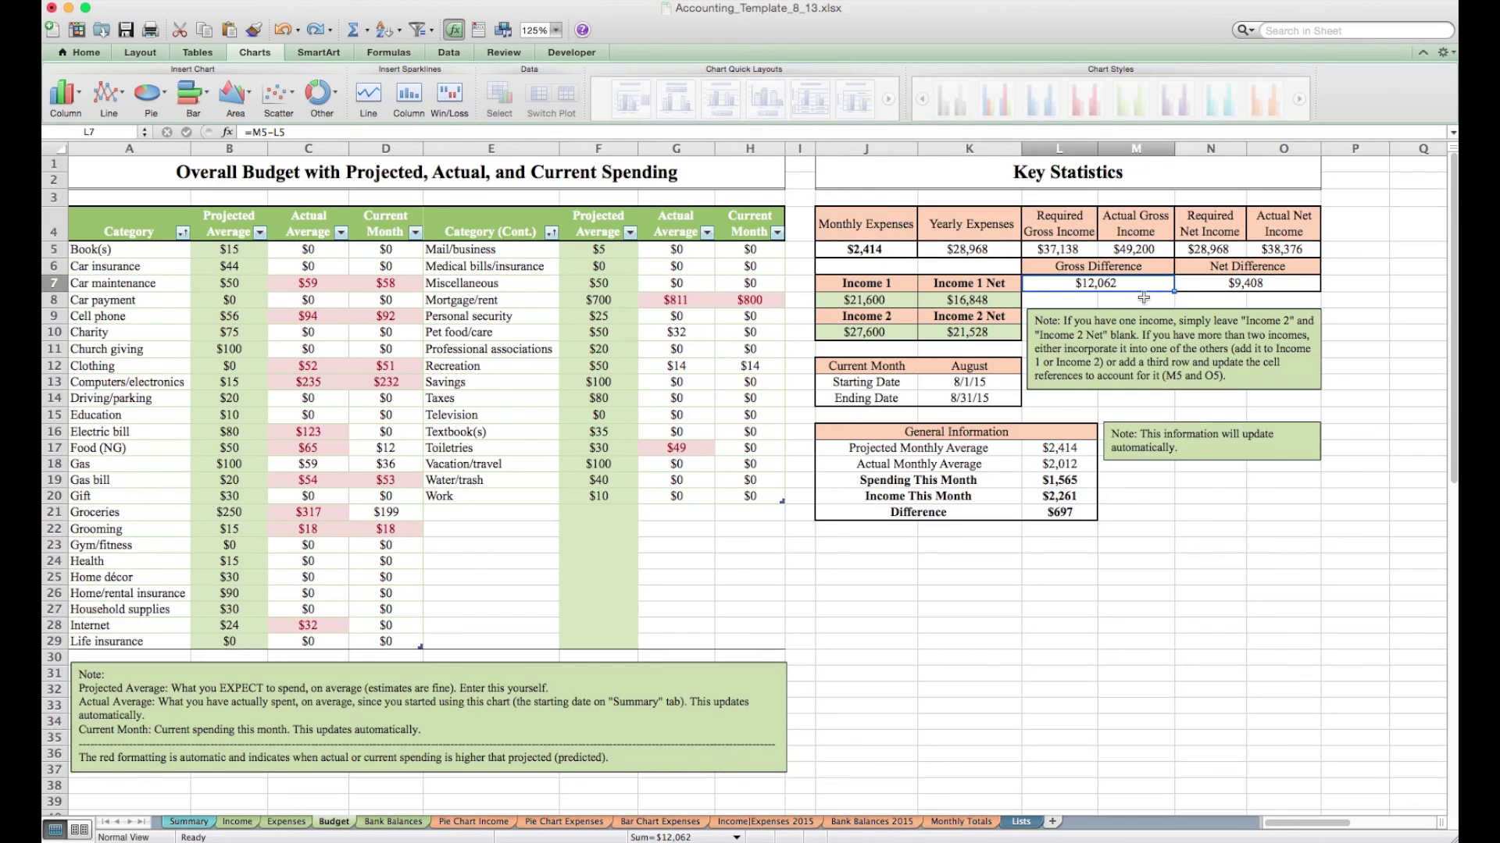
{"action": "left_click", "coordinate": [1221, 288]}
{"action": "left_click", "coordinate": [1148, 286]}
{"action": "left_click", "coordinate": [1263, 387]}
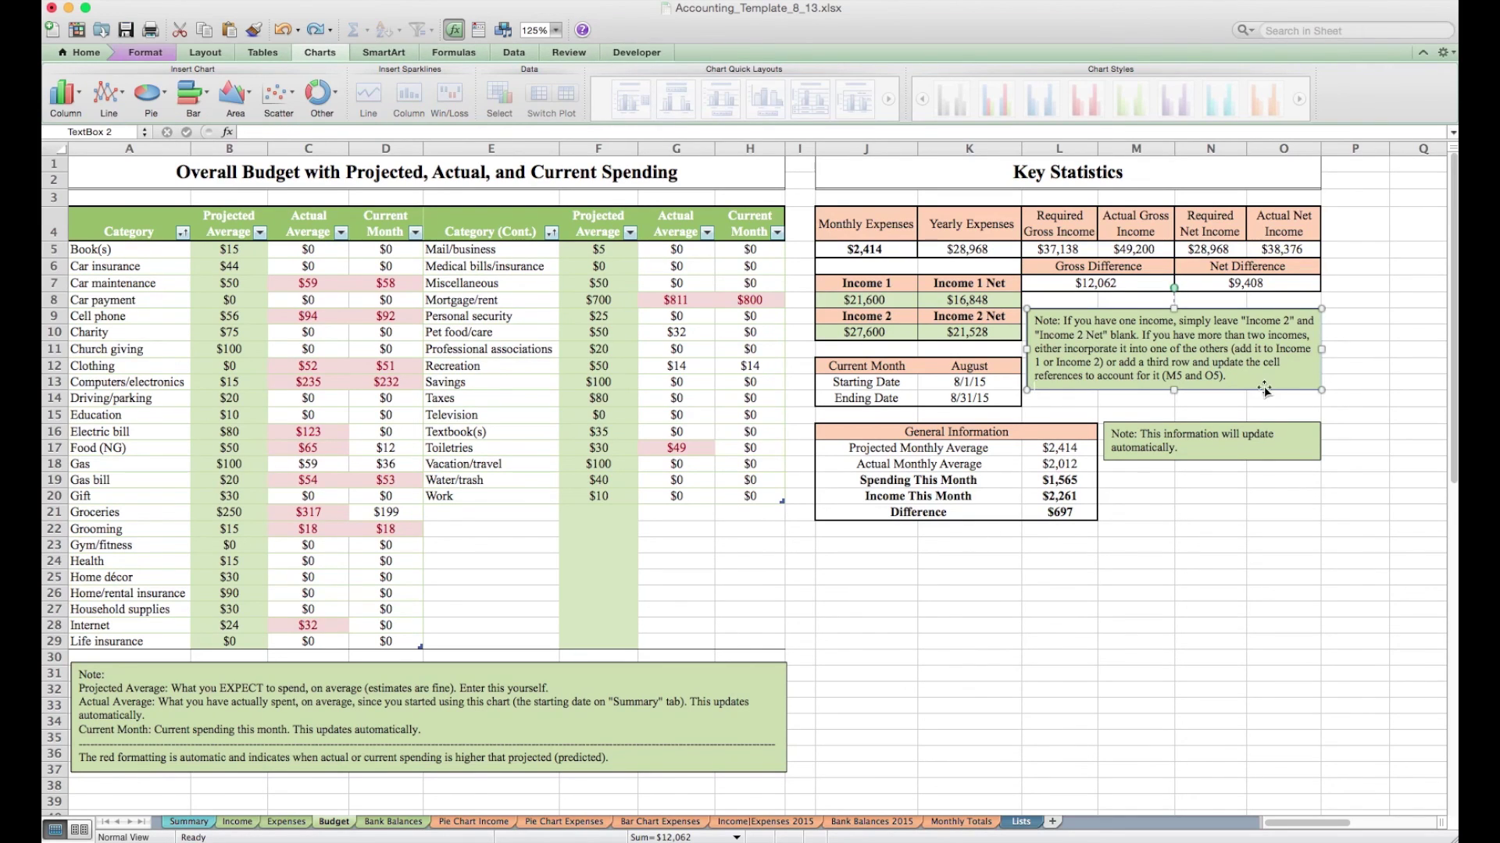
{"action": "left_click", "coordinate": [953, 622]}
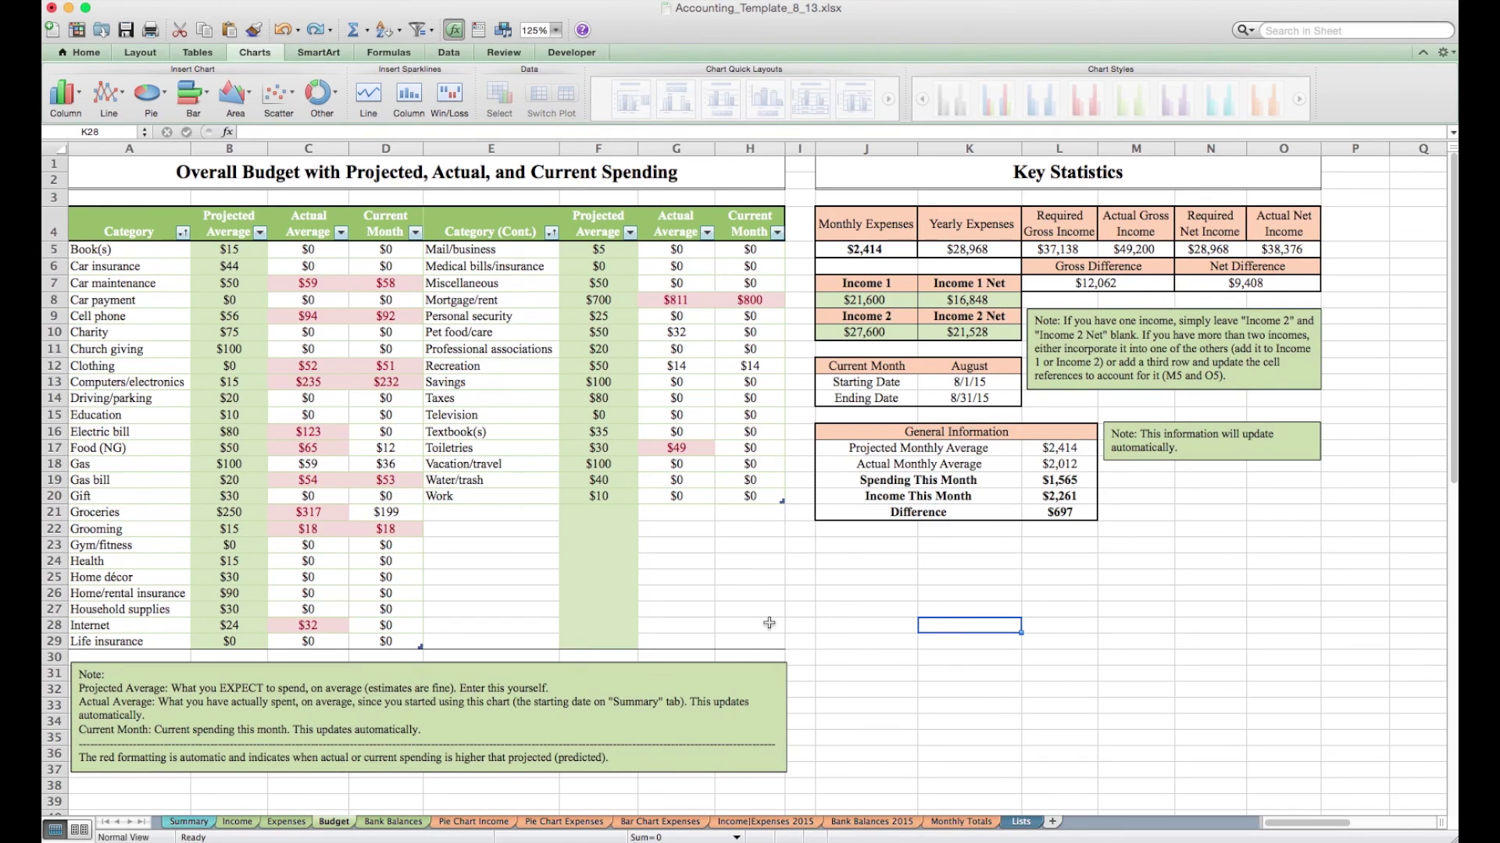
Step: Visit the Bank Balances sheet, then return to the Income sheet
{"action": "left_click", "coordinate": [392, 821]}
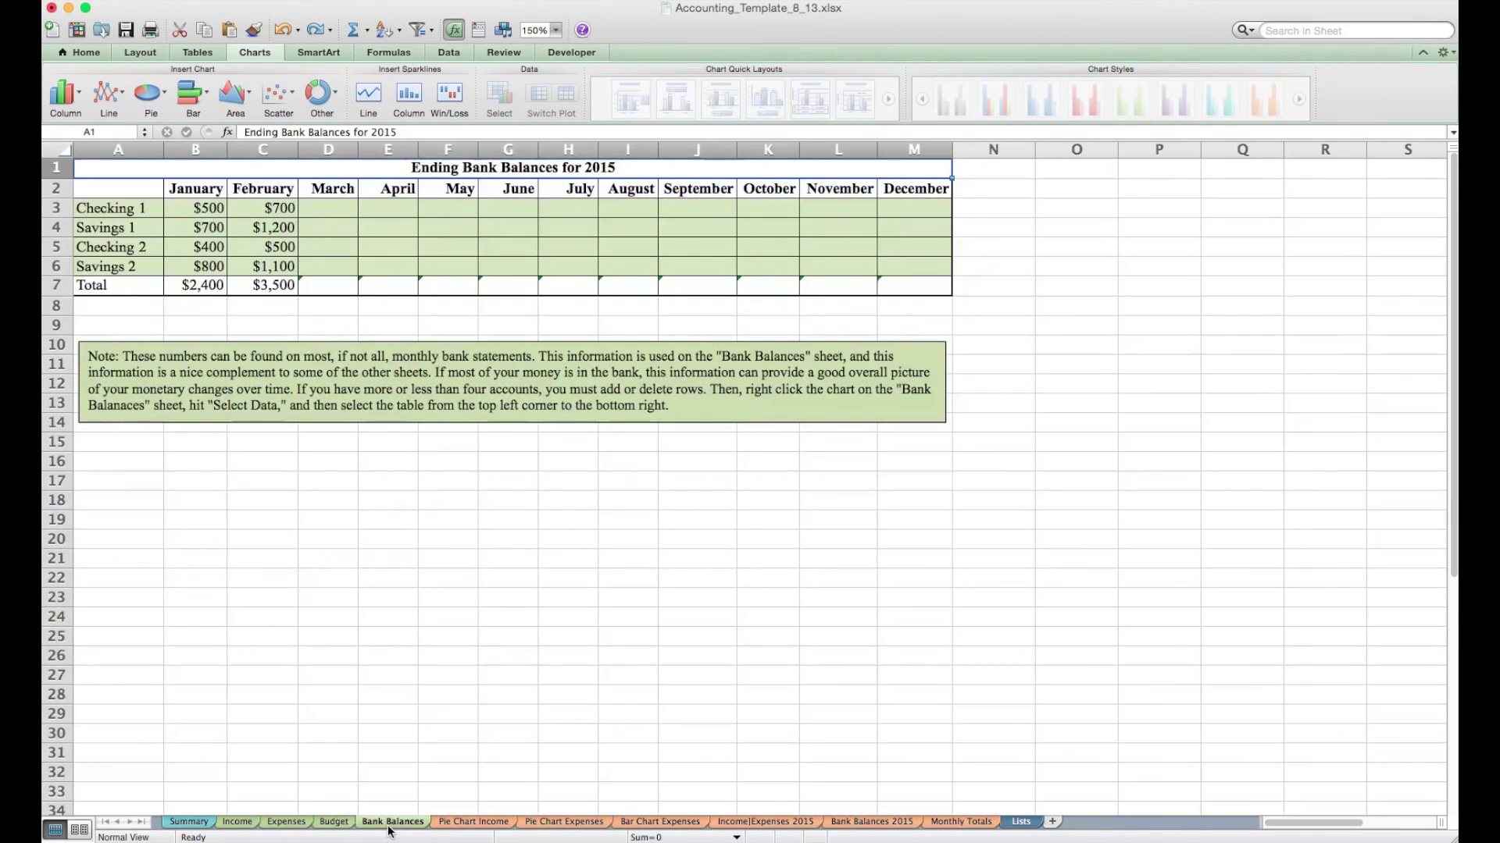
{"action": "left_click", "coordinate": [234, 825]}
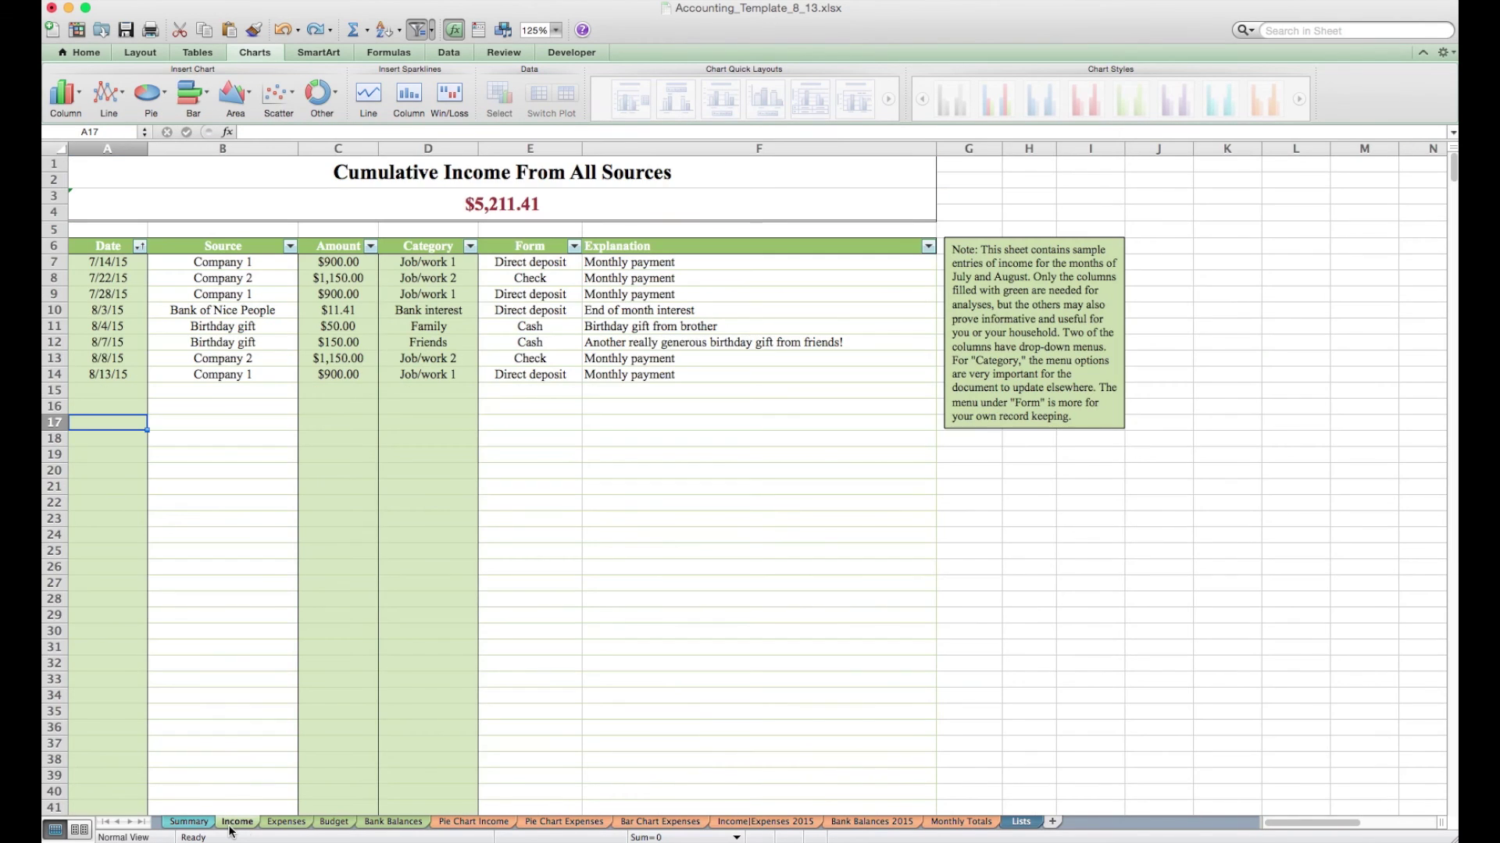
Step: Flip through the Expenses, Budget and Bank Balances sheets
{"action": "left_click", "coordinate": [285, 824]}
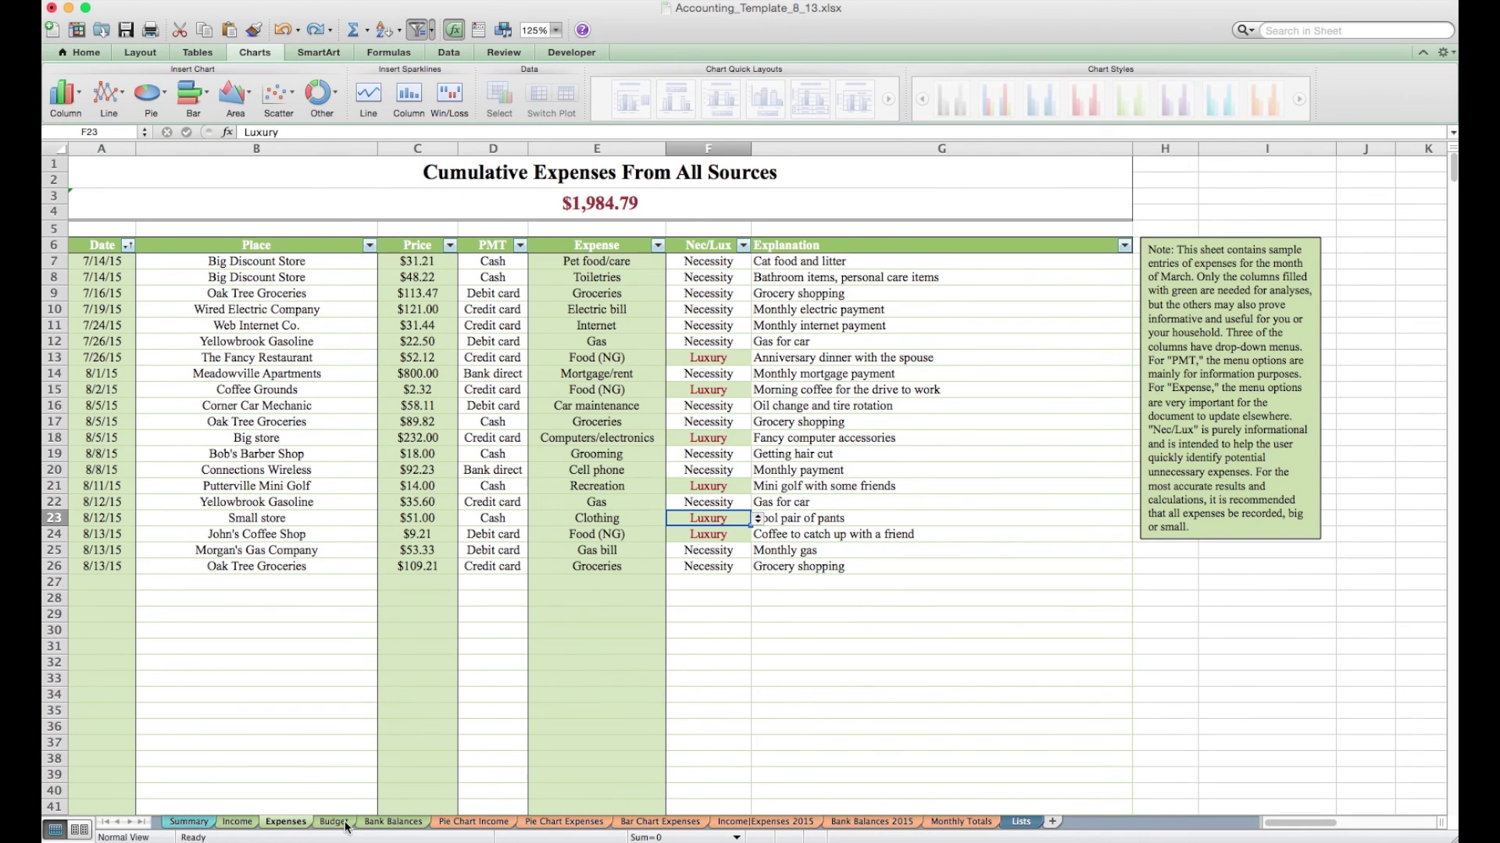
{"action": "left_click", "coordinate": [334, 823]}
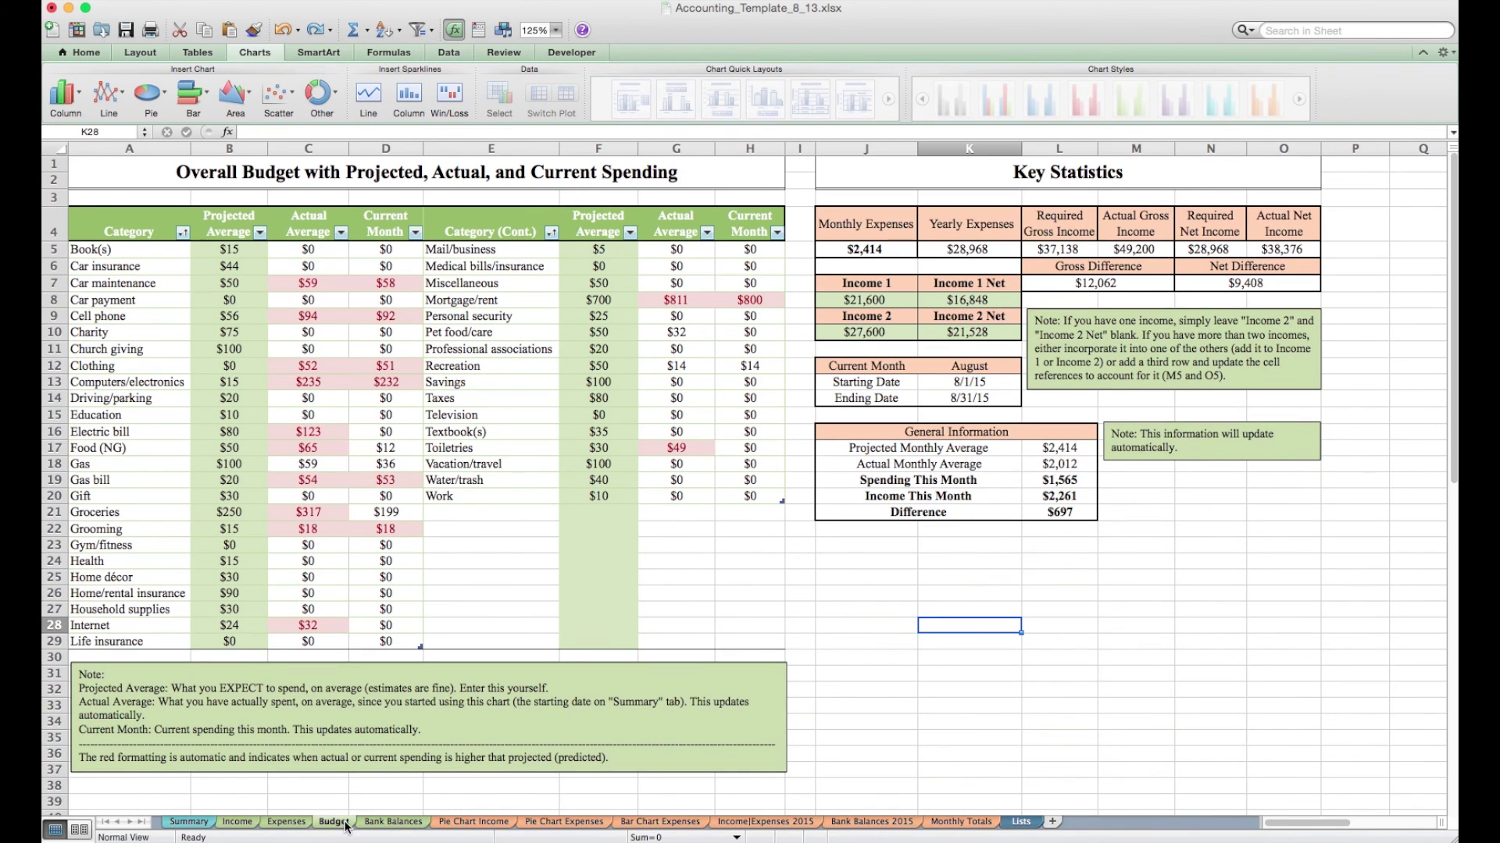
{"action": "left_click", "coordinate": [393, 824]}
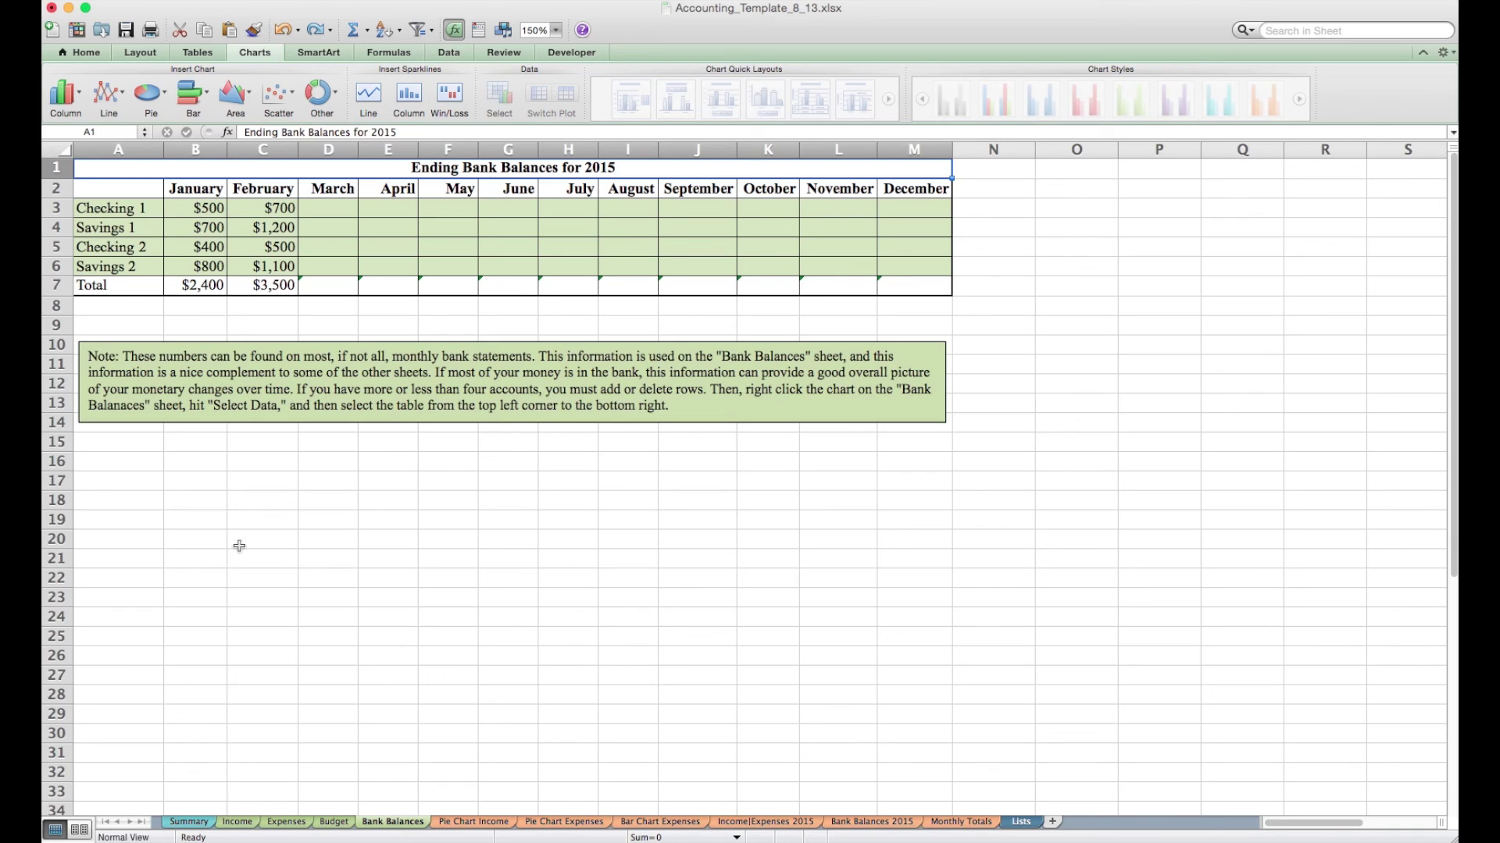
Step: Select the account names Checking 1 to Savings 2, then go to the Pie Chart Income sheet
{"action": "left_click_drag", "start_coordinate": [117, 208], "coordinate": [123, 265]}
{"action": "left_click", "coordinate": [156, 252]}
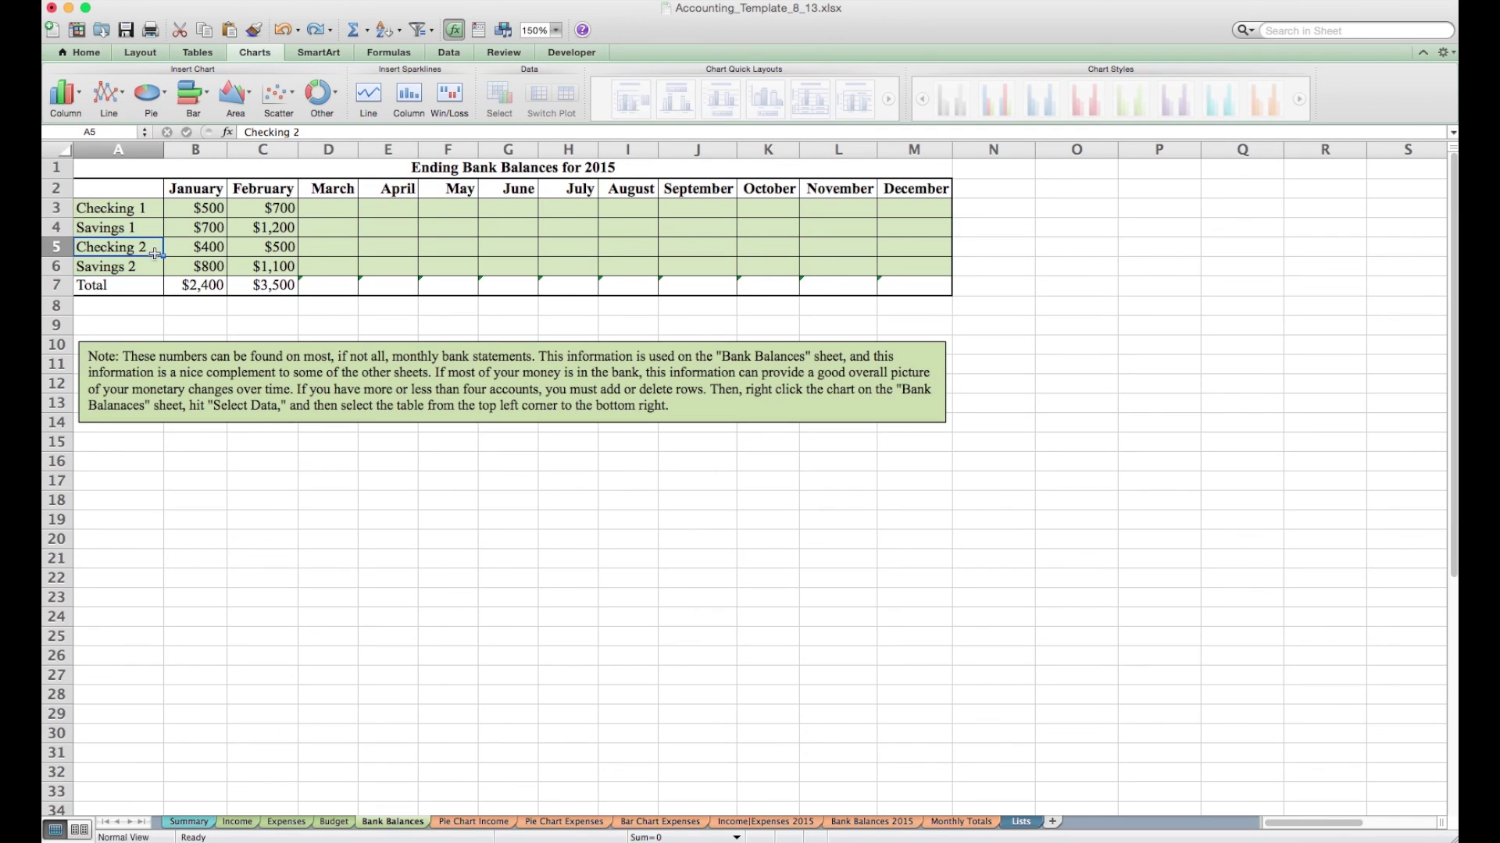
{"action": "left_click", "coordinate": [491, 823]}
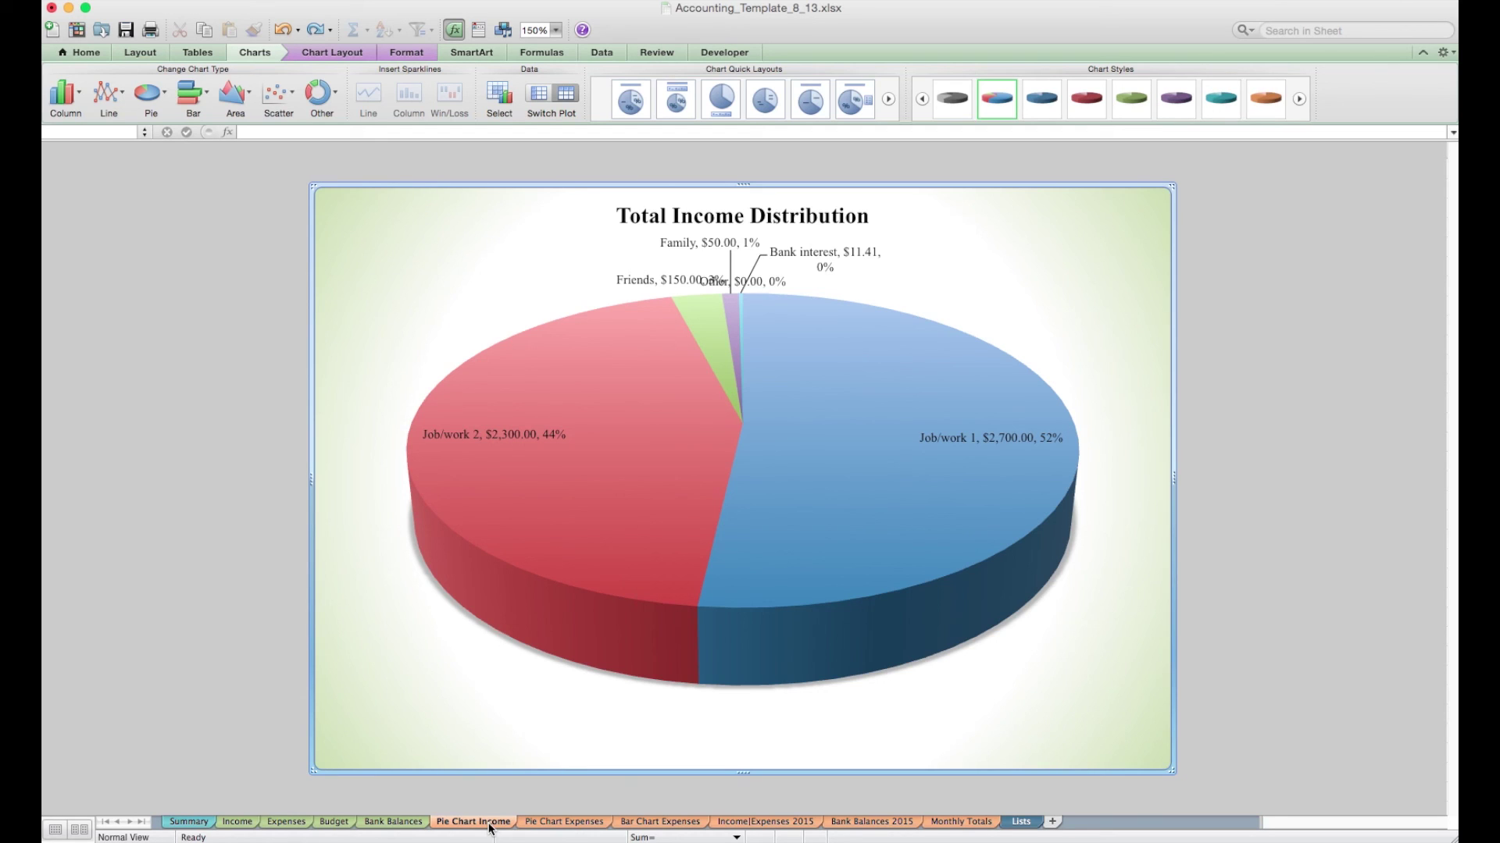
Step: View the Pie Chart Expenses sheet, then return to the Summary sheet
{"action": "left_click", "coordinate": [566, 822]}
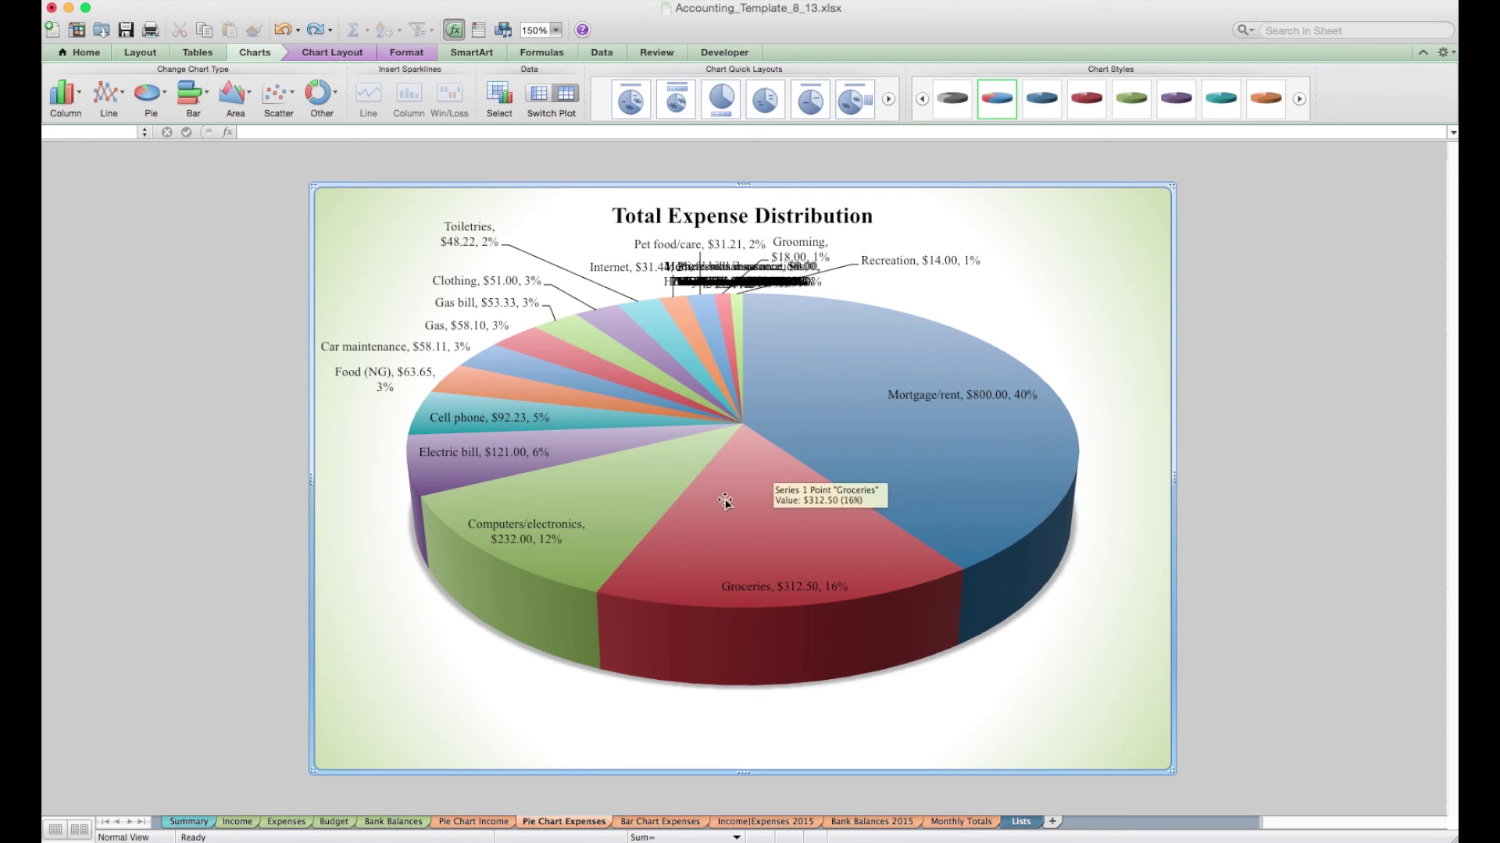
{"action": "left_click", "coordinate": [191, 822]}
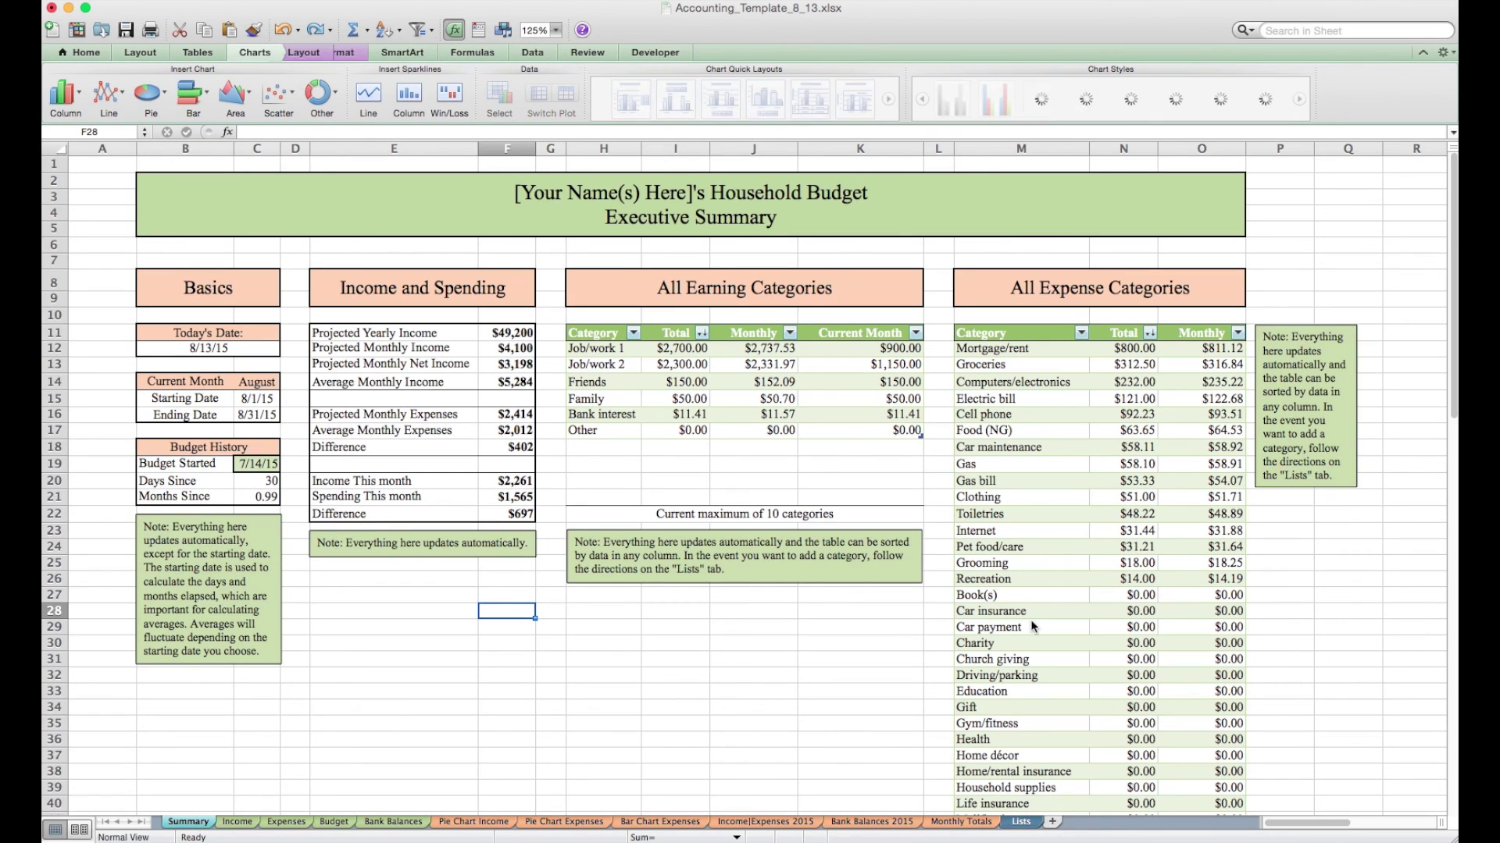
Step: Hide the $0.00 expense rows with the Total filter and view the Pie Chart Expenses sheet
{"action": "scroll", "coordinate": [1043, 623], "scroll_direction": "down", "scroll_amount": 4}
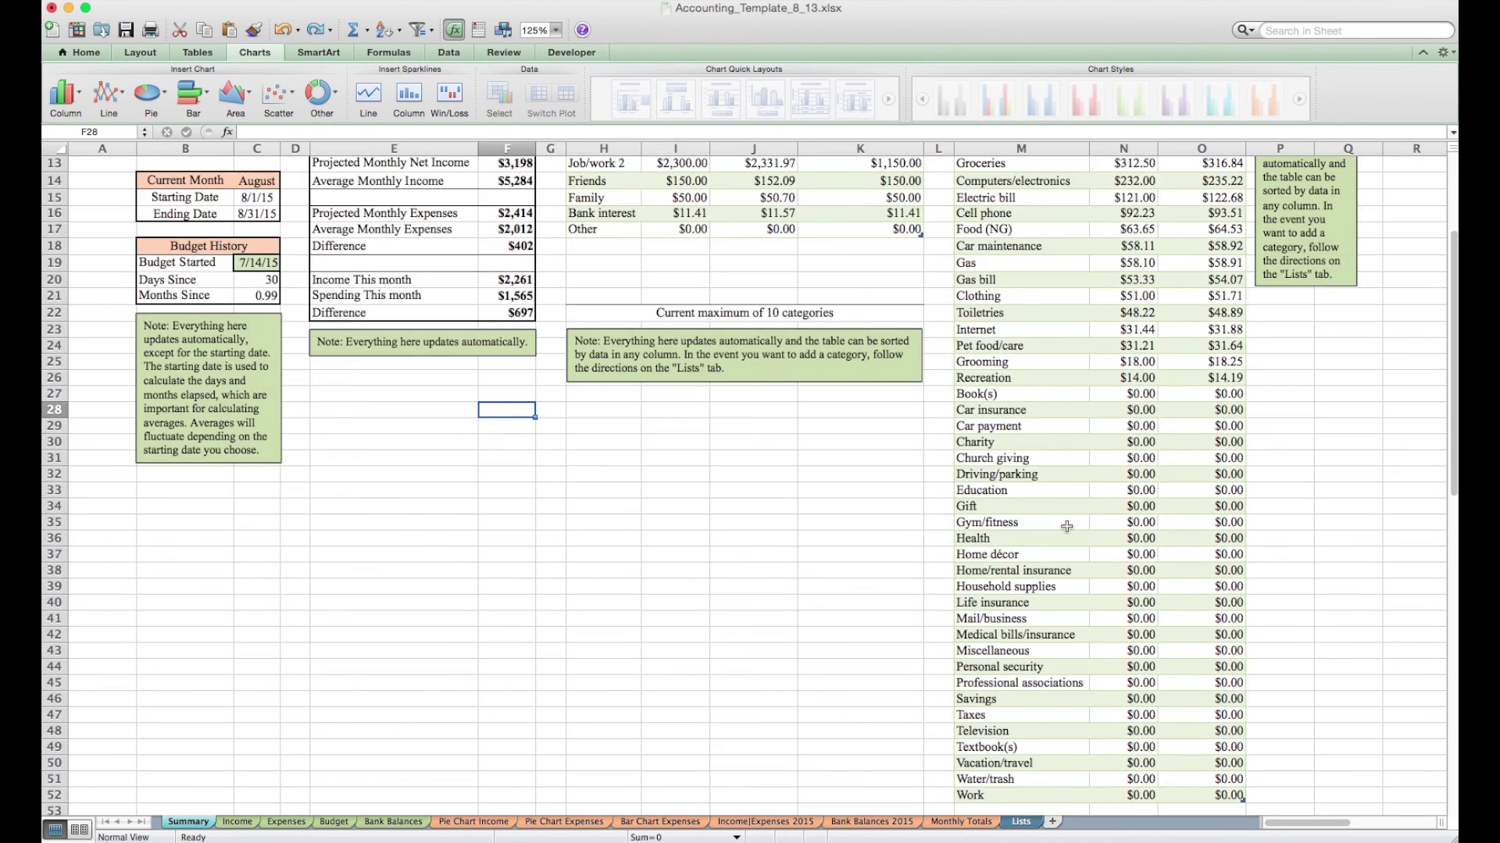
{"action": "scroll", "coordinate": [1067, 526], "scroll_direction": "down", "scroll_amount": 1}
{"action": "scroll", "coordinate": [1067, 527], "scroll_direction": "up", "scroll_amount": 5}
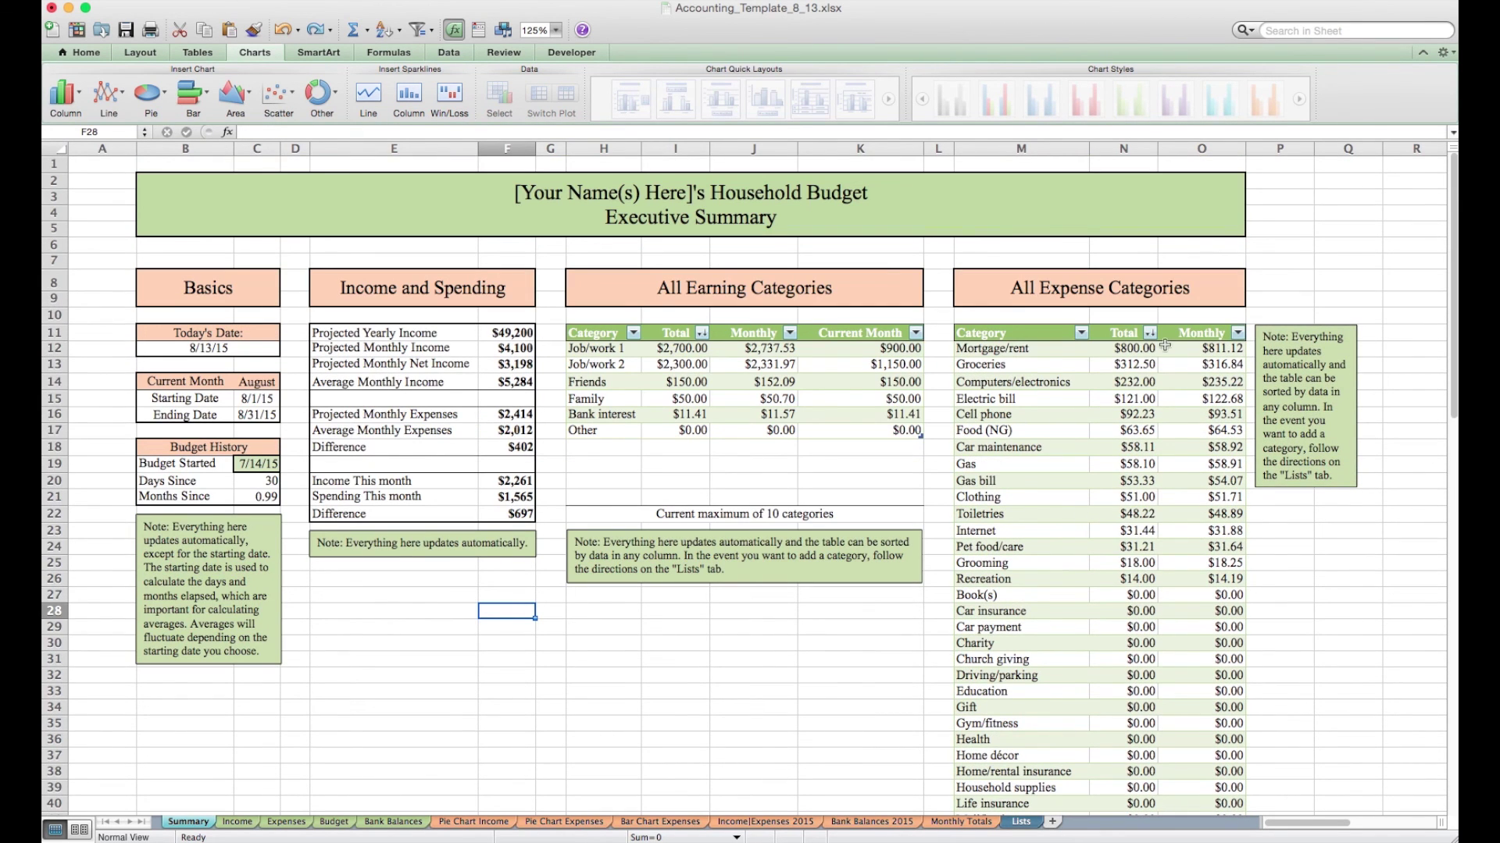
{"action": "left_click", "coordinate": [1148, 333]}
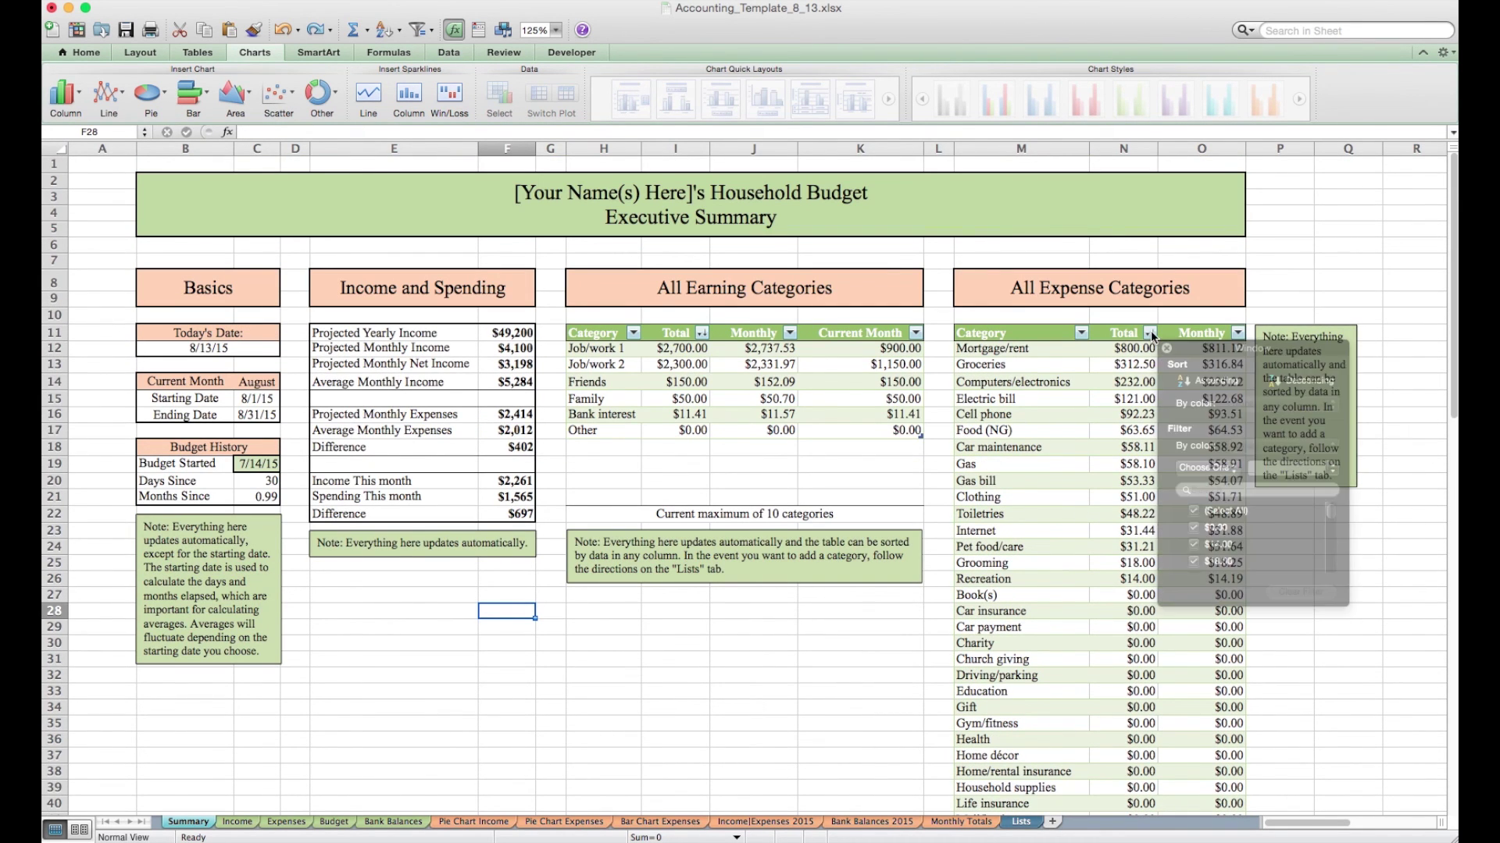
{"action": "left_click", "coordinate": [1195, 529]}
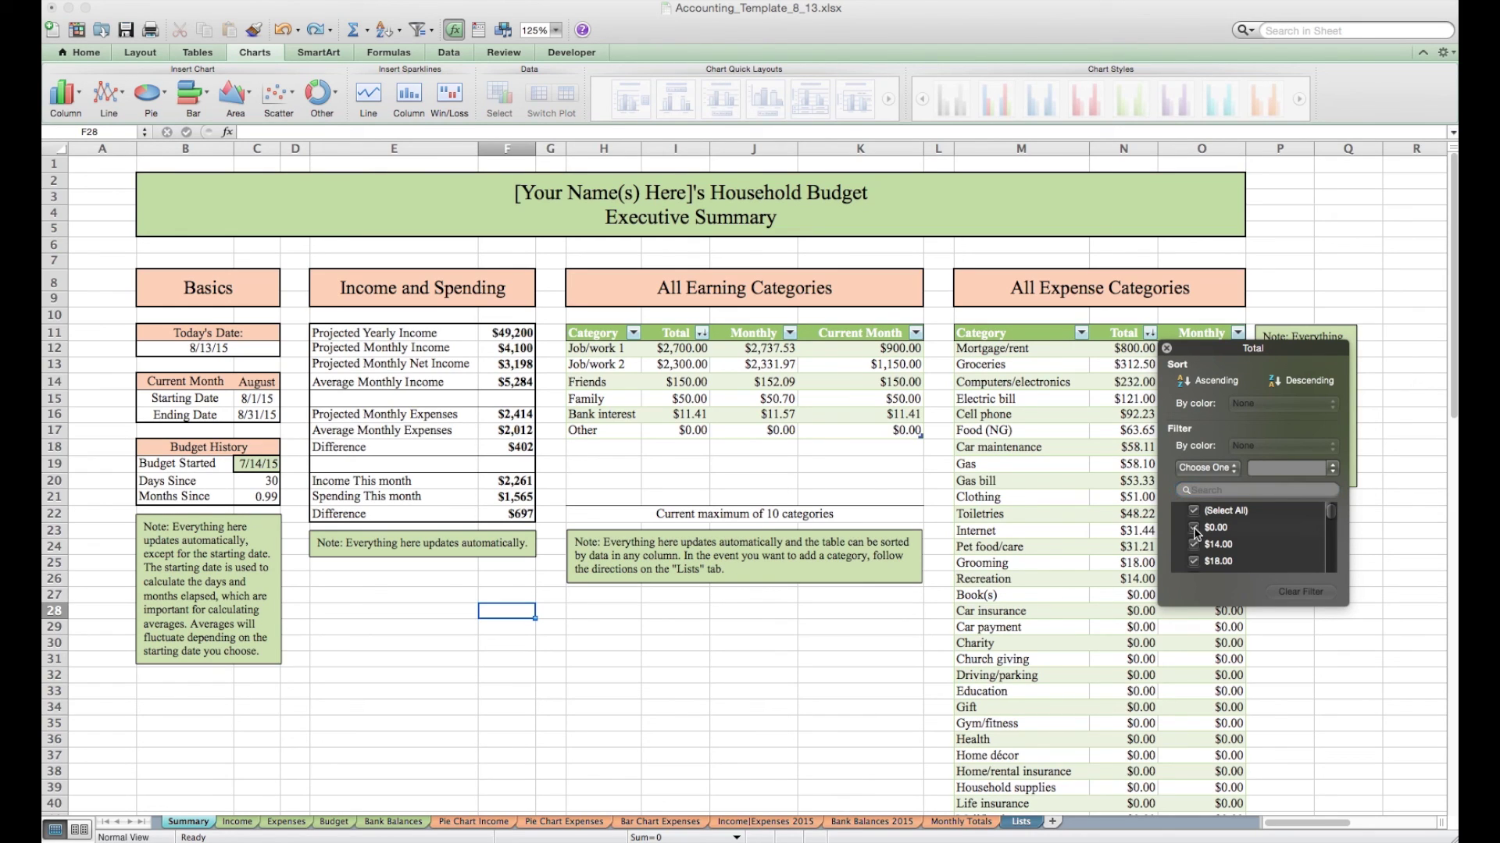
{"action": "left_click", "coordinate": [1166, 349]}
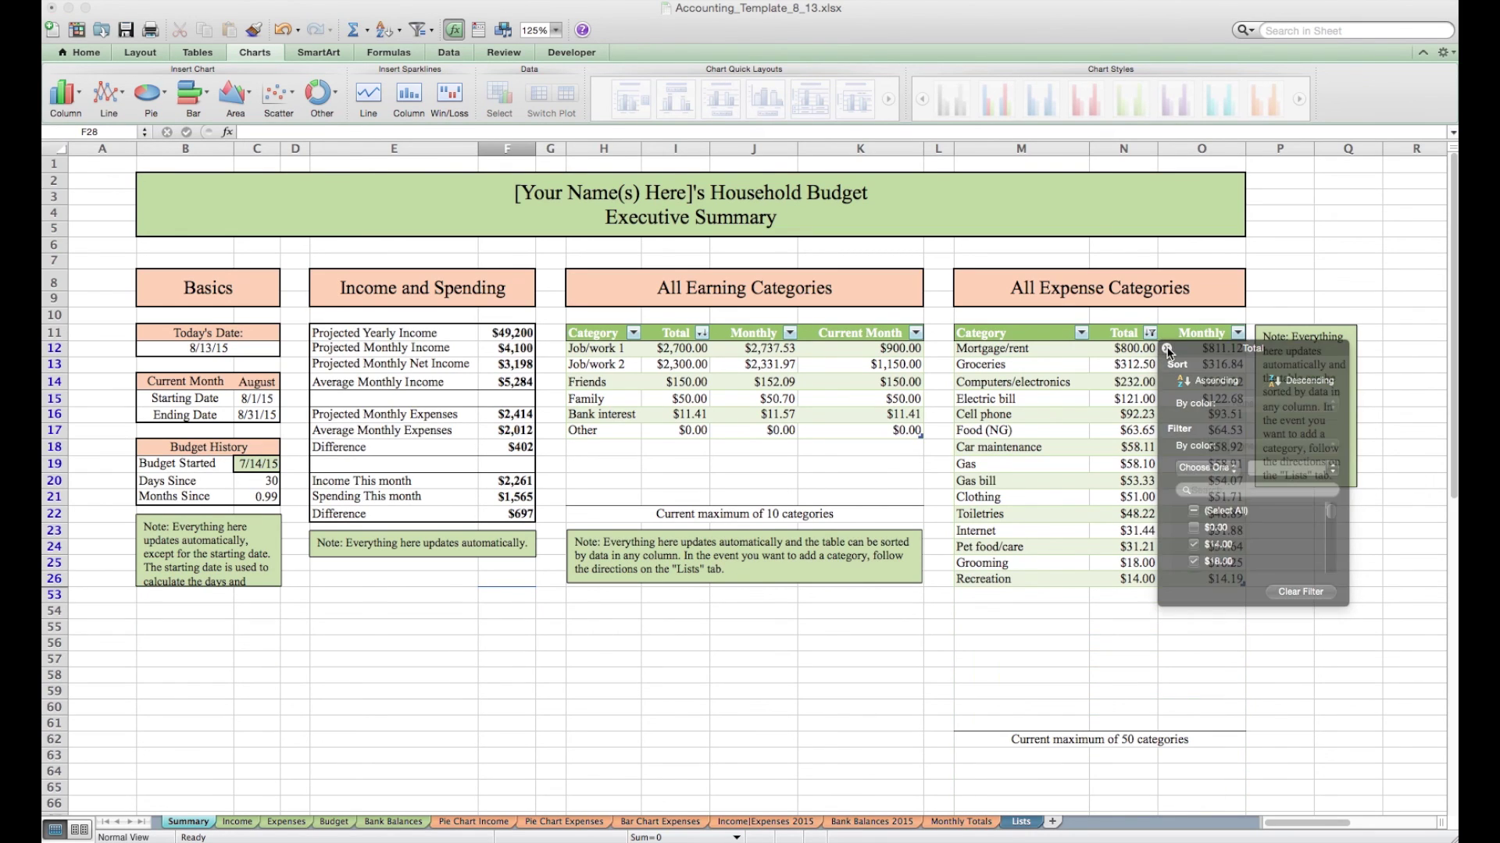
{"action": "left_click", "coordinate": [591, 823]}
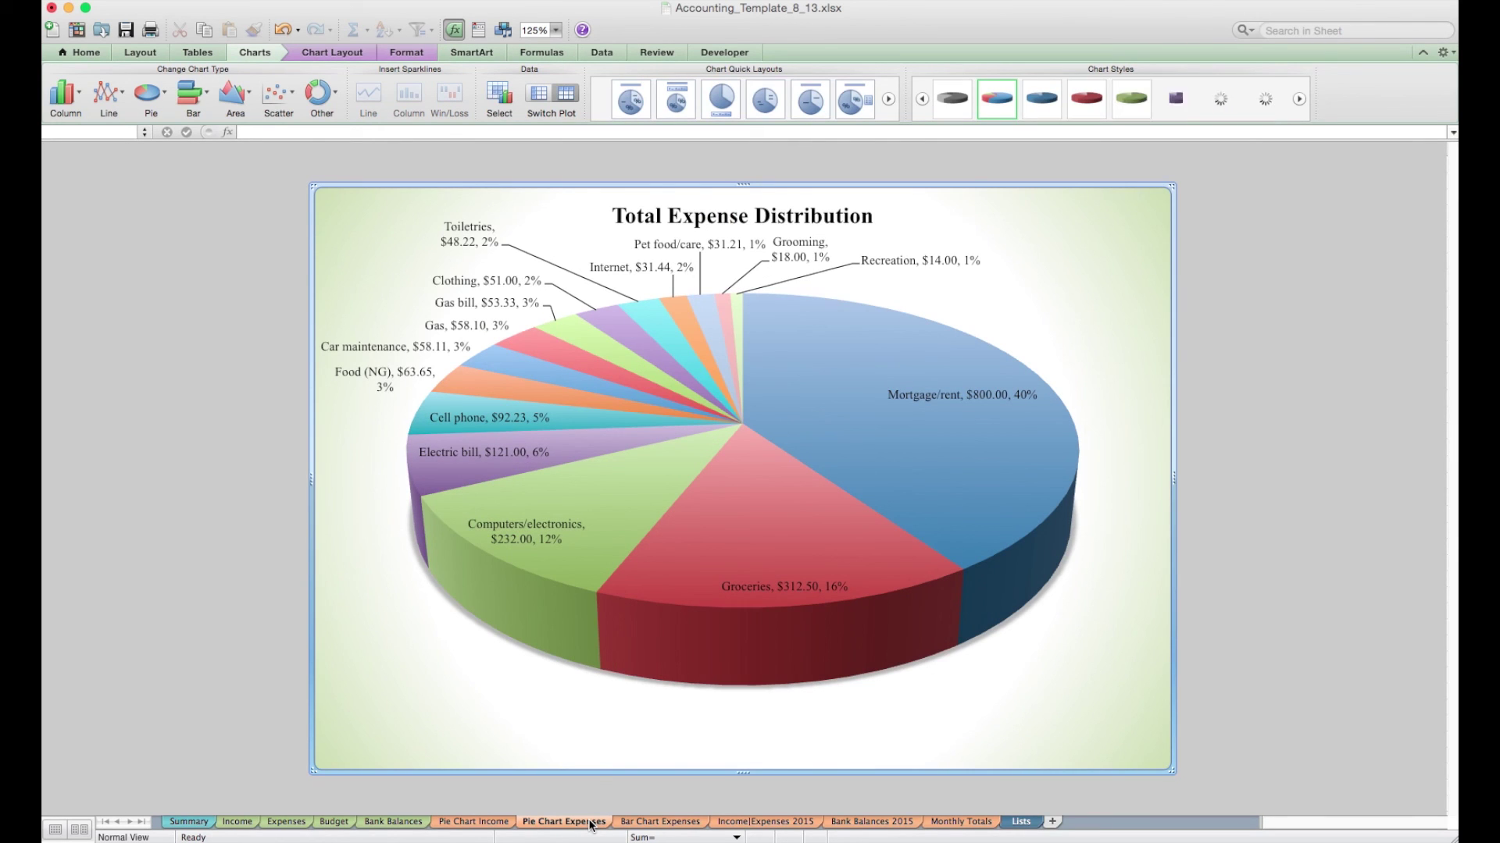
Step: Restore the $0.00 expense rows on Summary, then view the Pie and Bar Chart Expenses sheets
{"action": "left_click", "coordinate": [187, 823]}
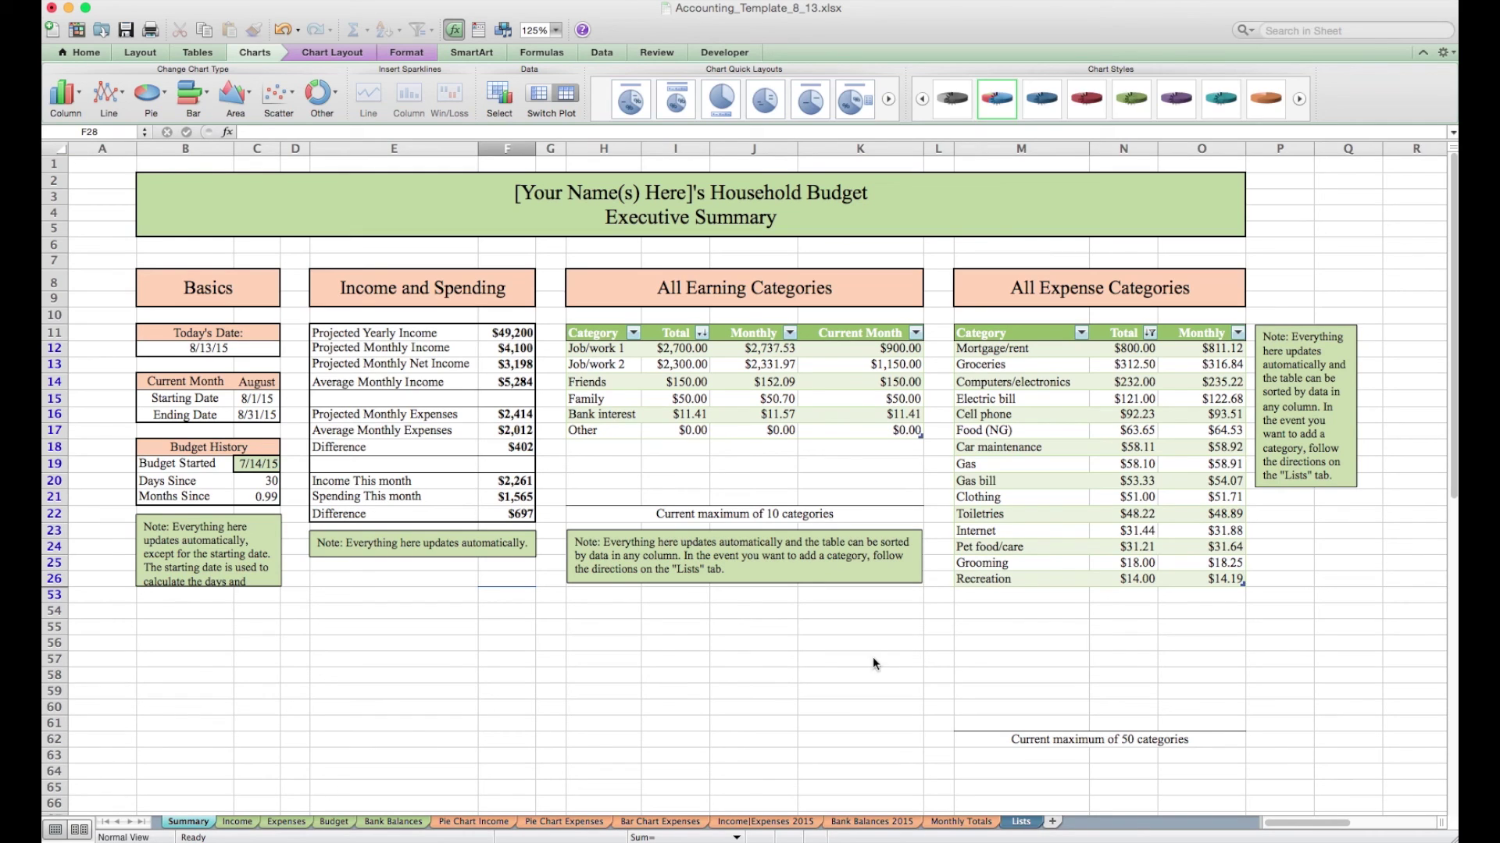
{"action": "left_click", "coordinate": [1149, 333]}
{"action": "left_click", "coordinate": [1194, 529]}
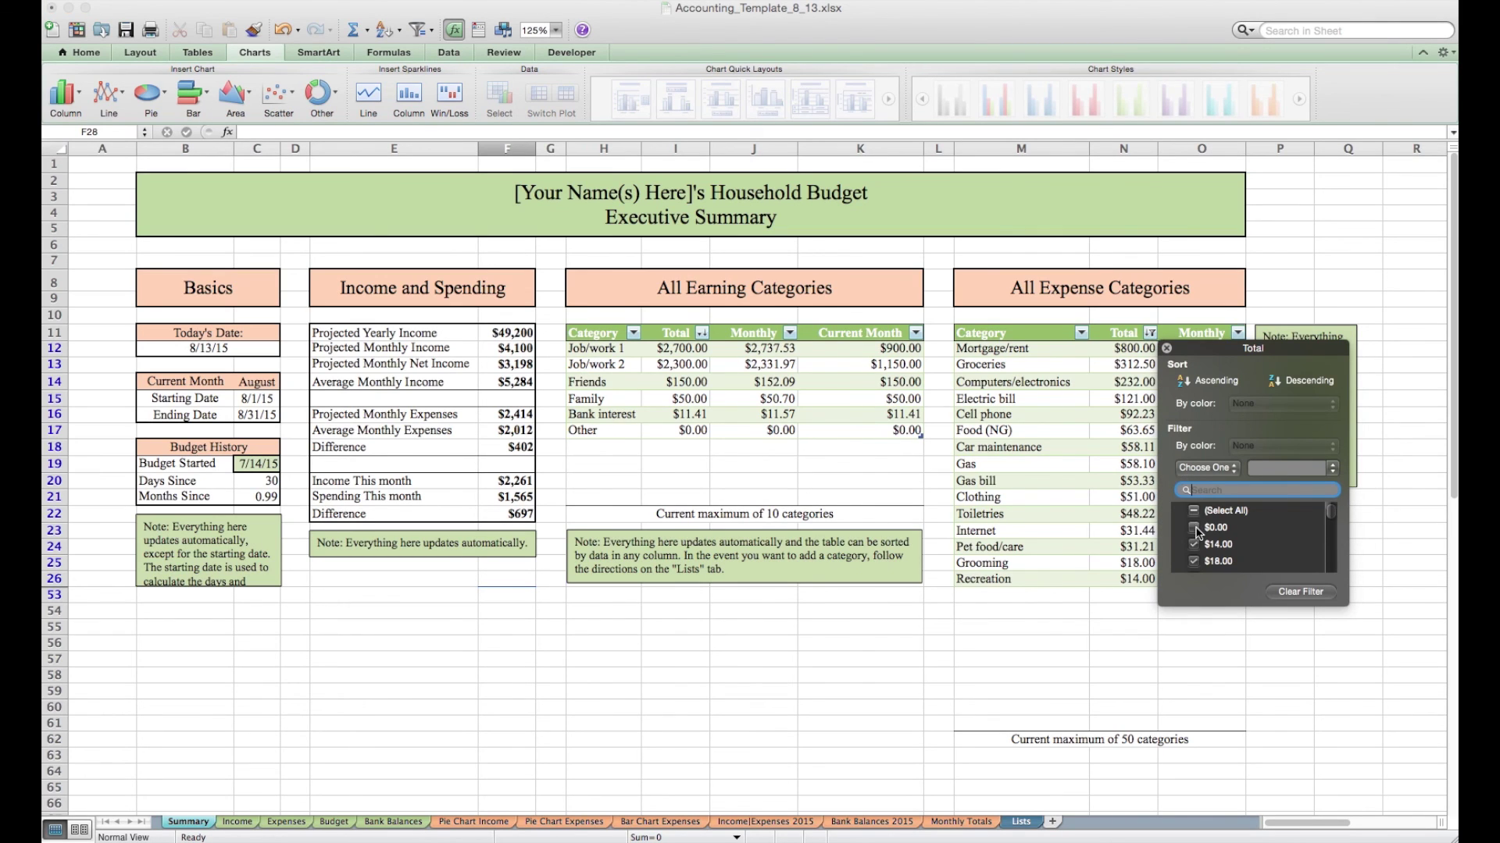
{"action": "left_click", "coordinate": [1194, 529]}
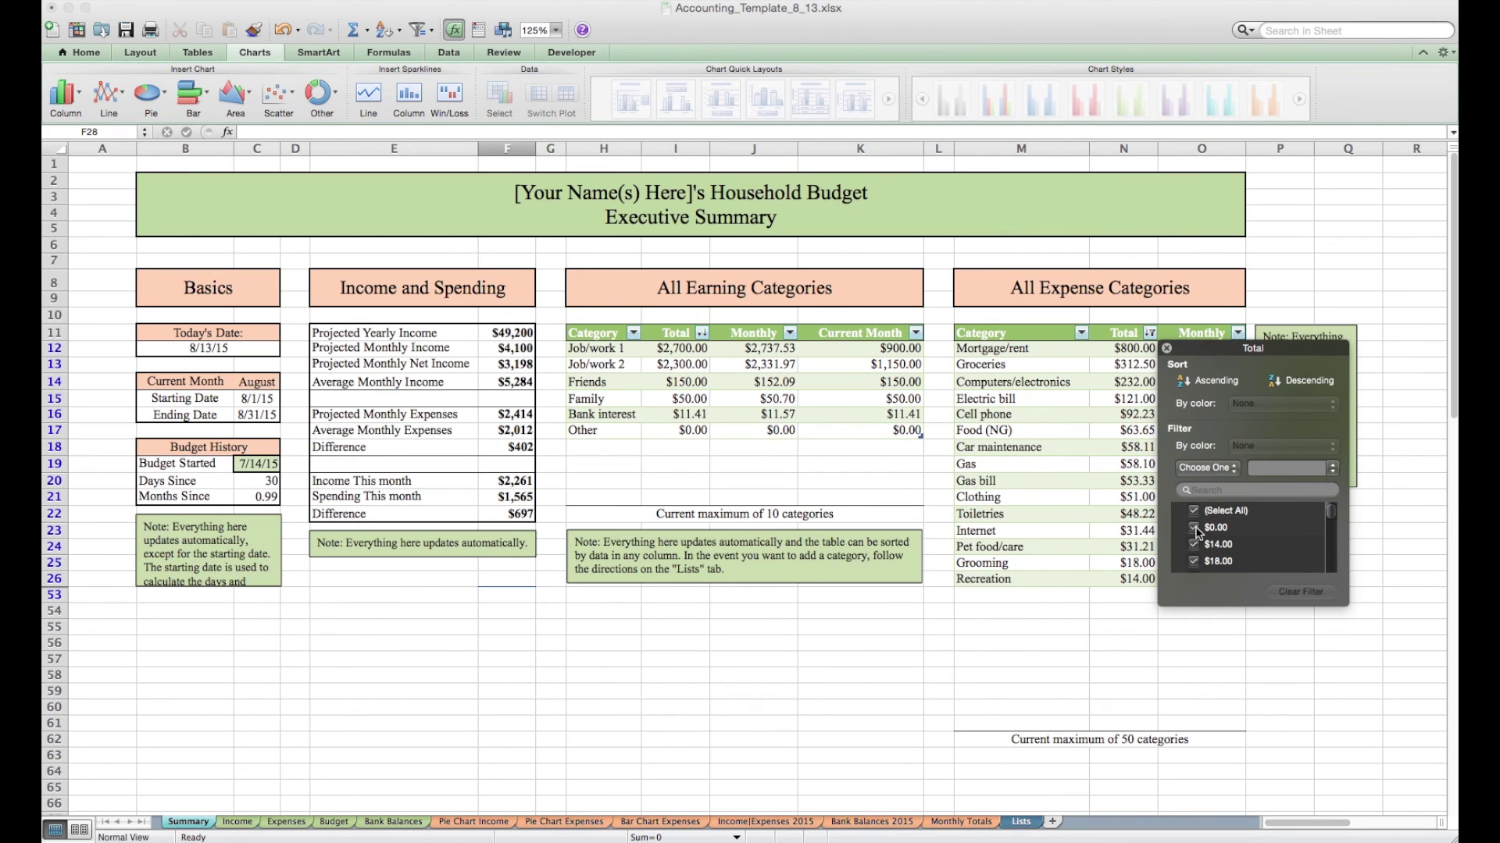
{"action": "left_click", "coordinate": [1166, 349]}
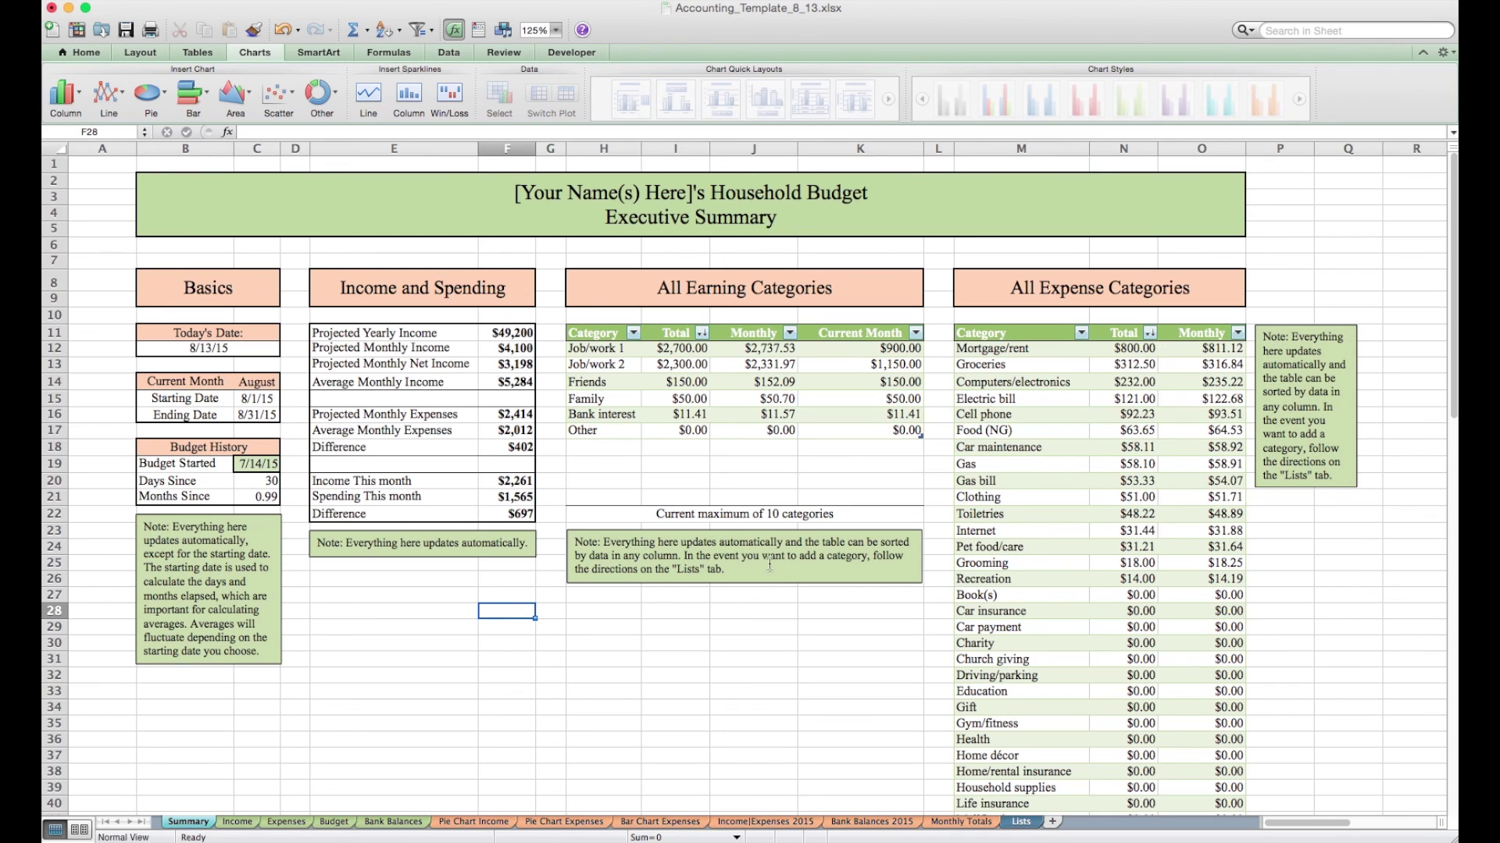
{"action": "left_click", "coordinate": [596, 822]}
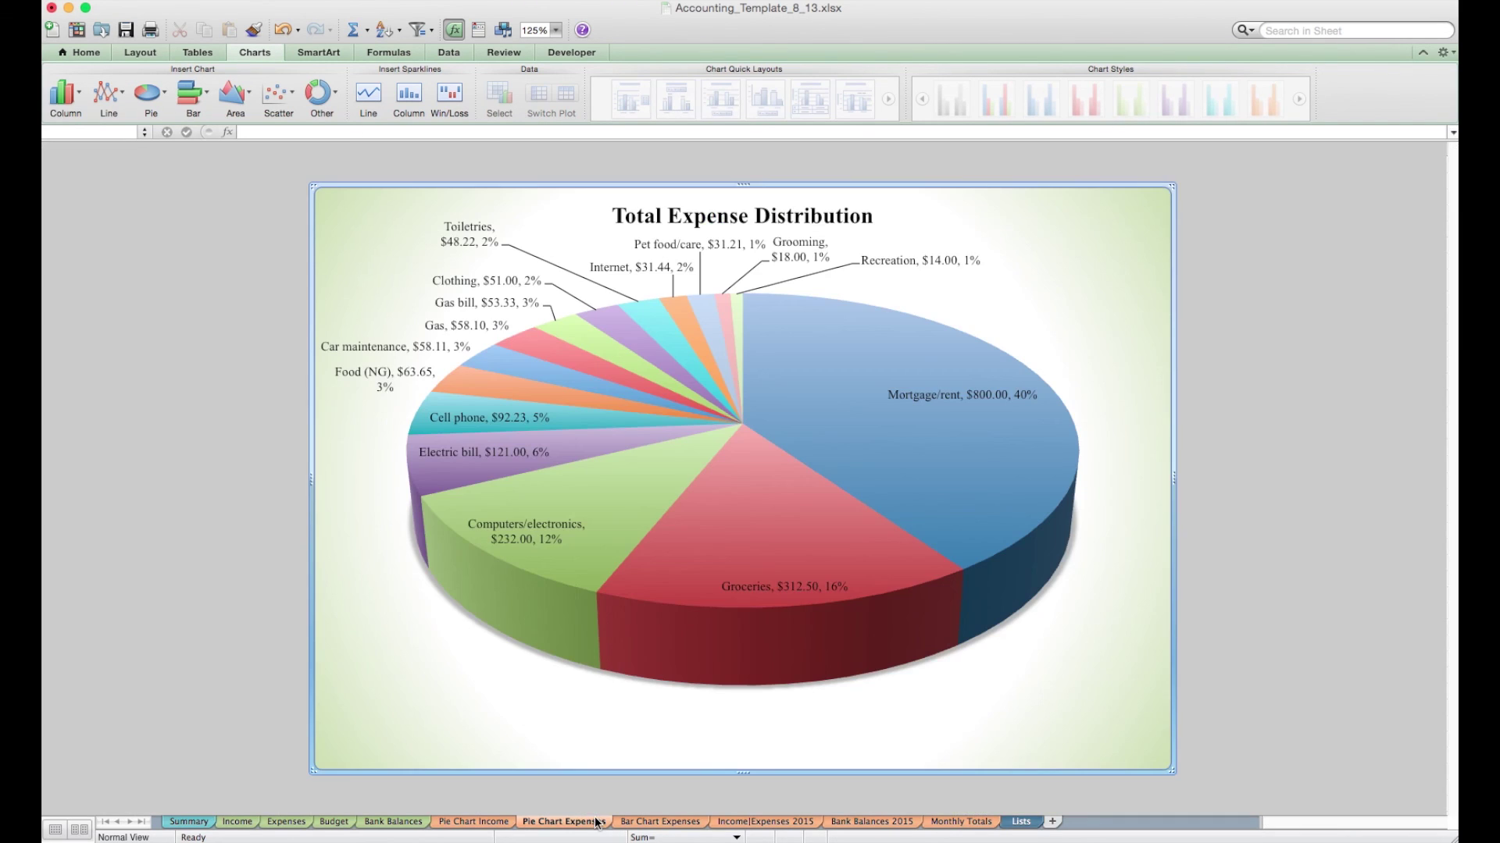
{"action": "left_click", "coordinate": [680, 825]}
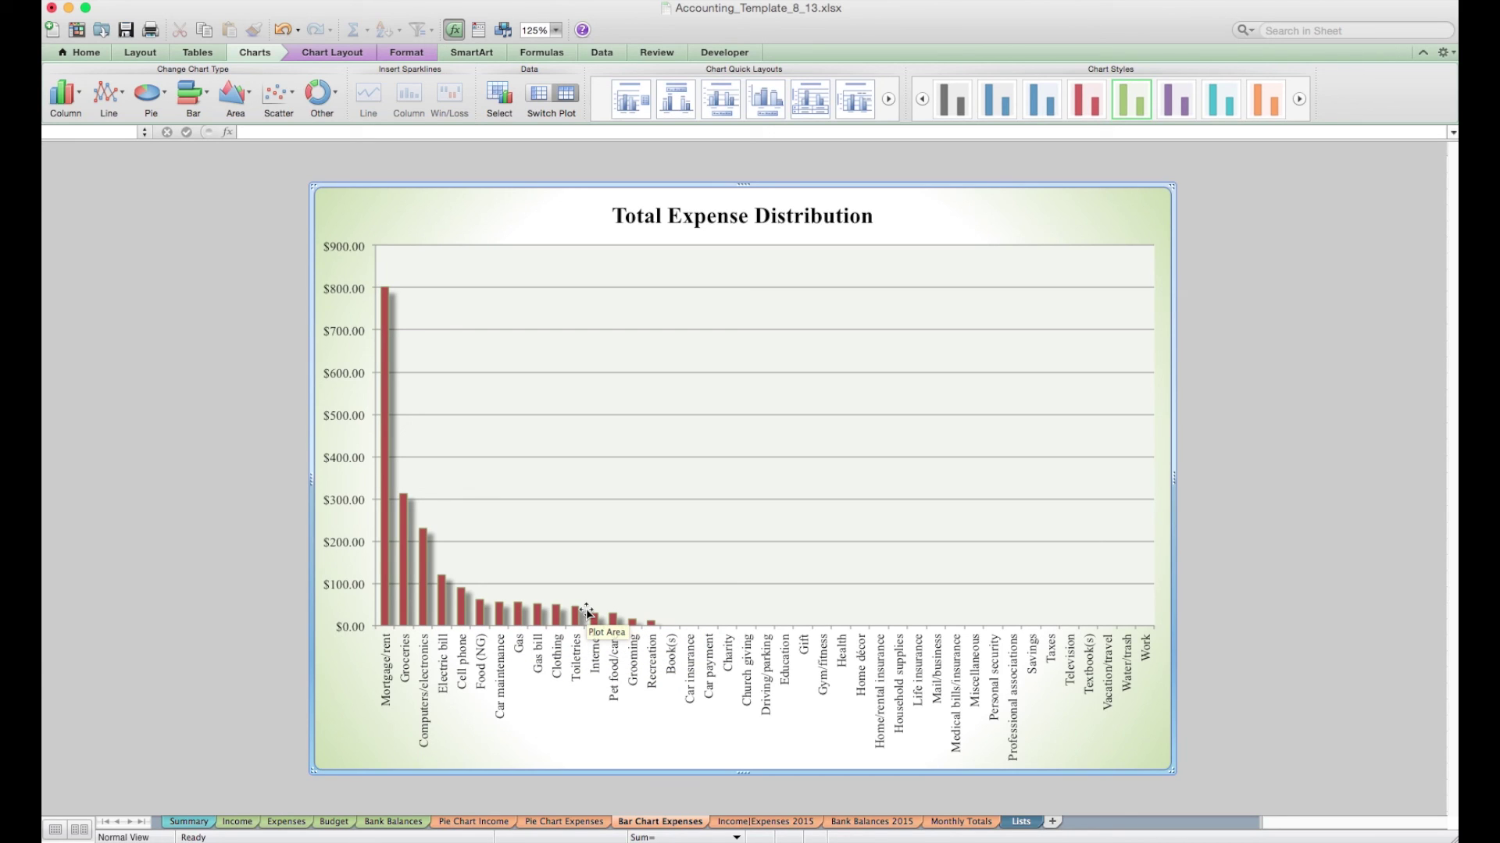
Step: Switch to the Income/Expenses 2015 sheet showing the monthly income and expenses line chart
{"action": "mouse_move", "coordinate": [407, 500]}
{"action": "left_click", "coordinate": [791, 822]}
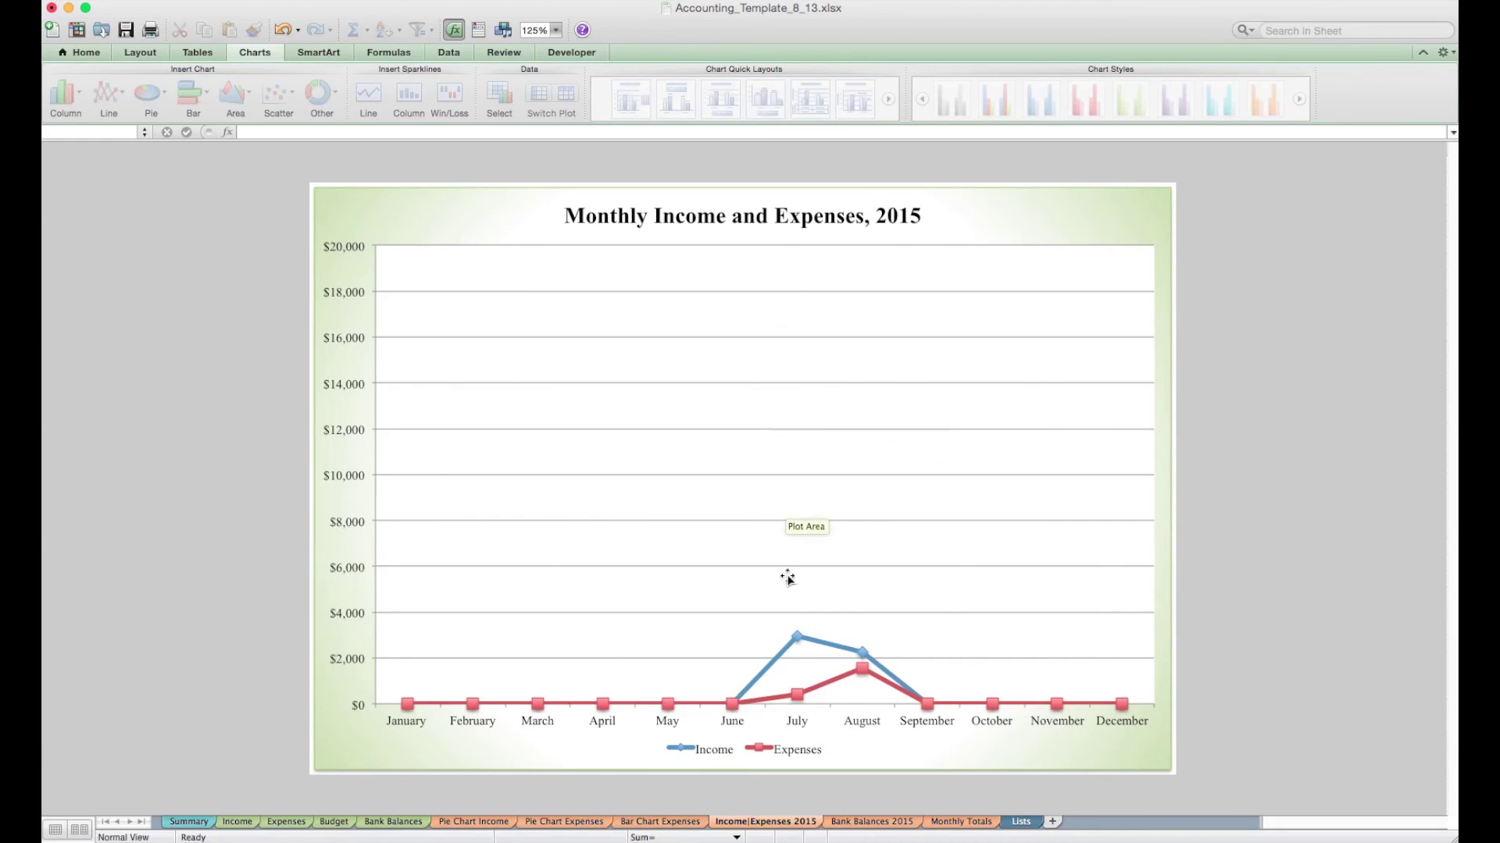
Step: Move on from the Income/Expenses 2015 chart to Bank Balances 2015, then to the Monthly Totals sheet
{"action": "mouse_move", "coordinate": [796, 695]}
{"action": "mouse_move", "coordinate": [798, 637]}
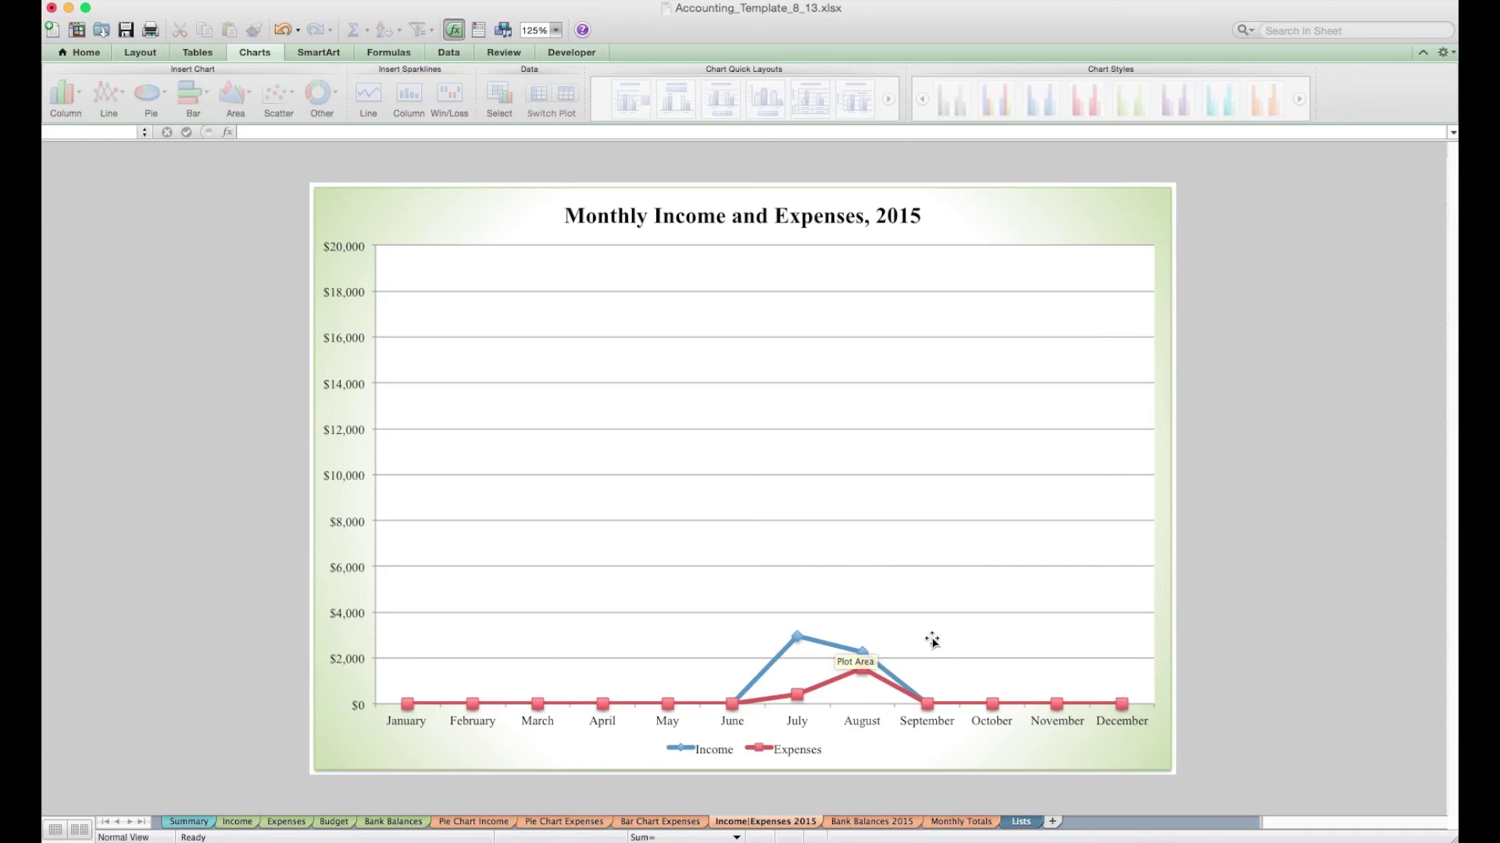
{"action": "left_click", "coordinate": [887, 821]}
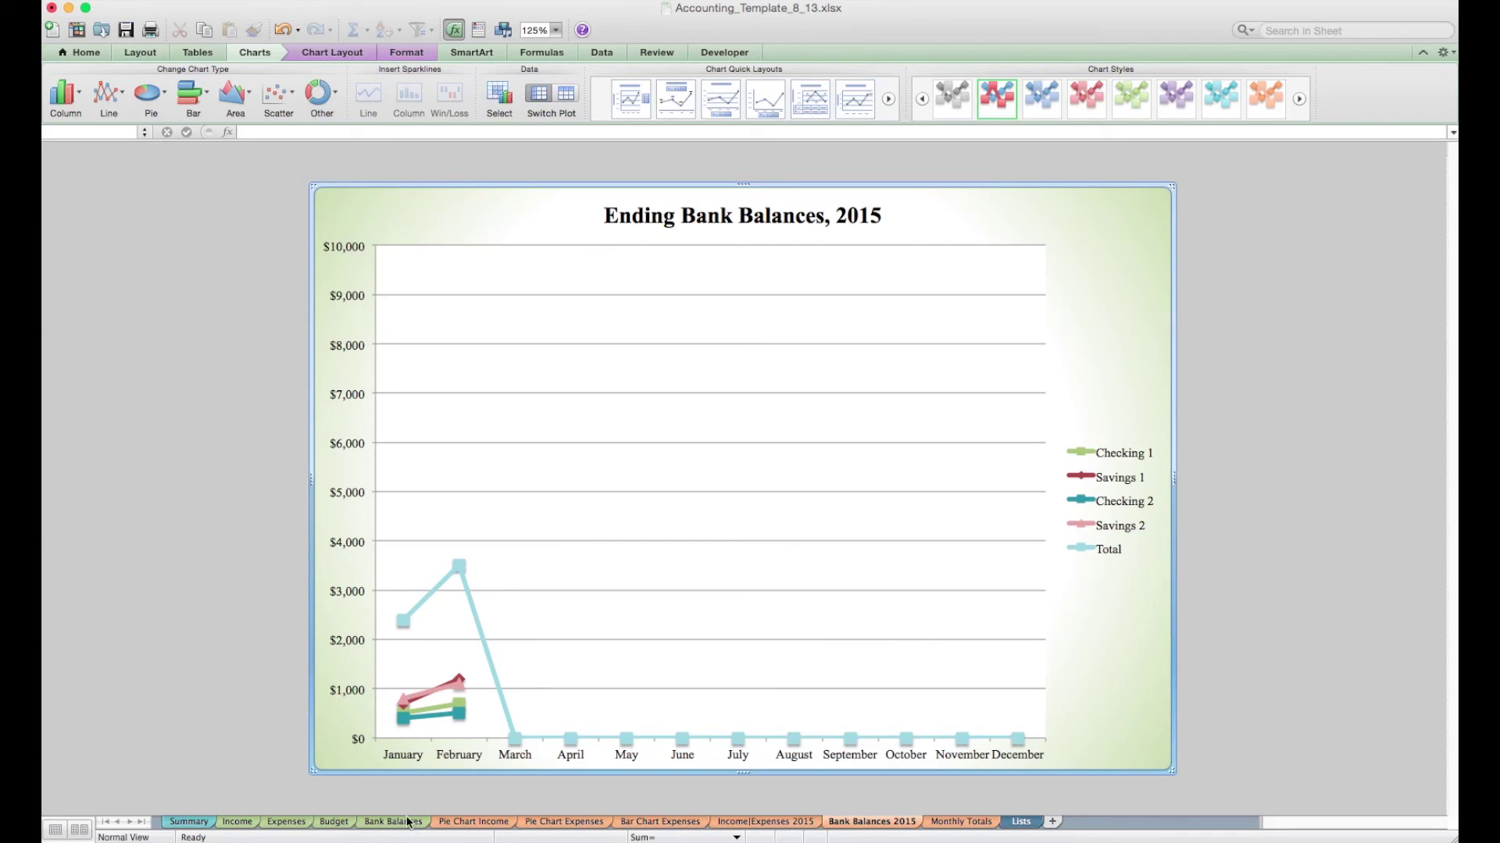
{"action": "left_click", "coordinate": [962, 822]}
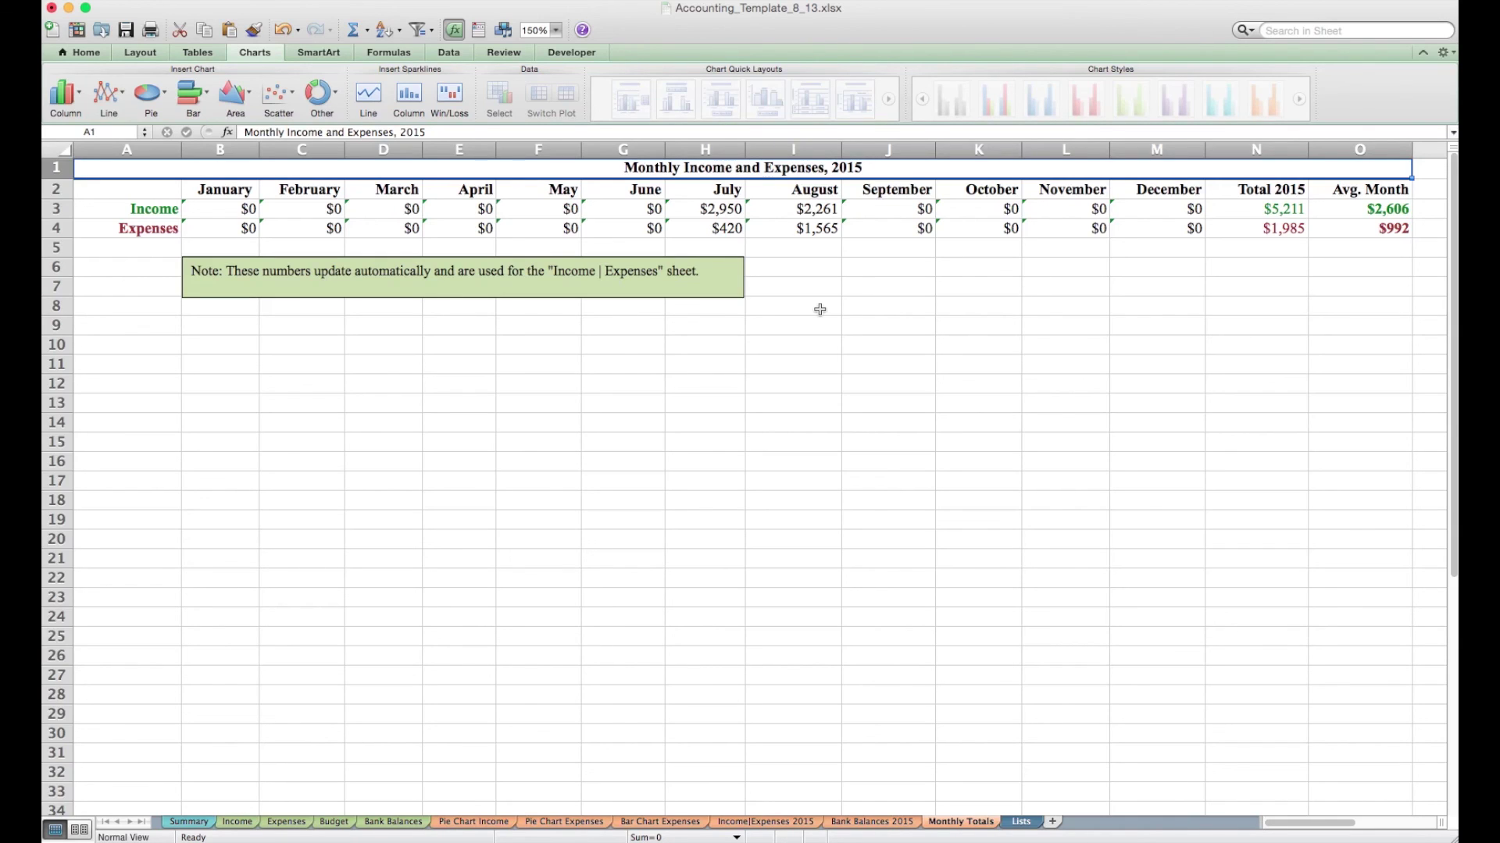
Step: Open the Lists sheet holding the dropdown sources for expense types, Nec/Lux, PMT, Category and Form
{"action": "left_click", "coordinate": [1029, 823]}
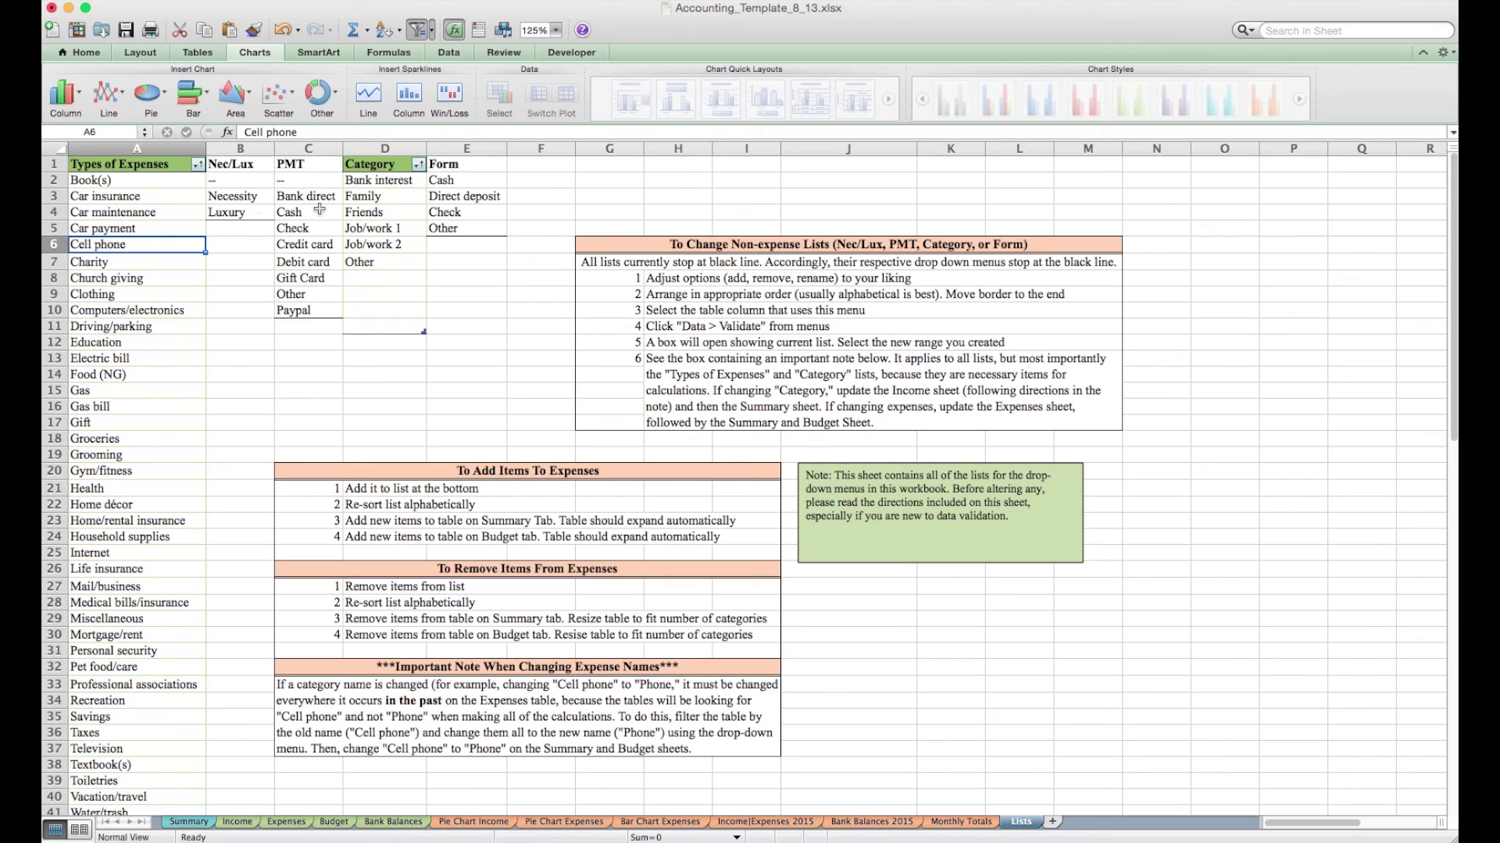
Step: Select the Car payment entry on the Lists sheet, then switch to the Expenses sheet
{"action": "left_click", "coordinate": [159, 229]}
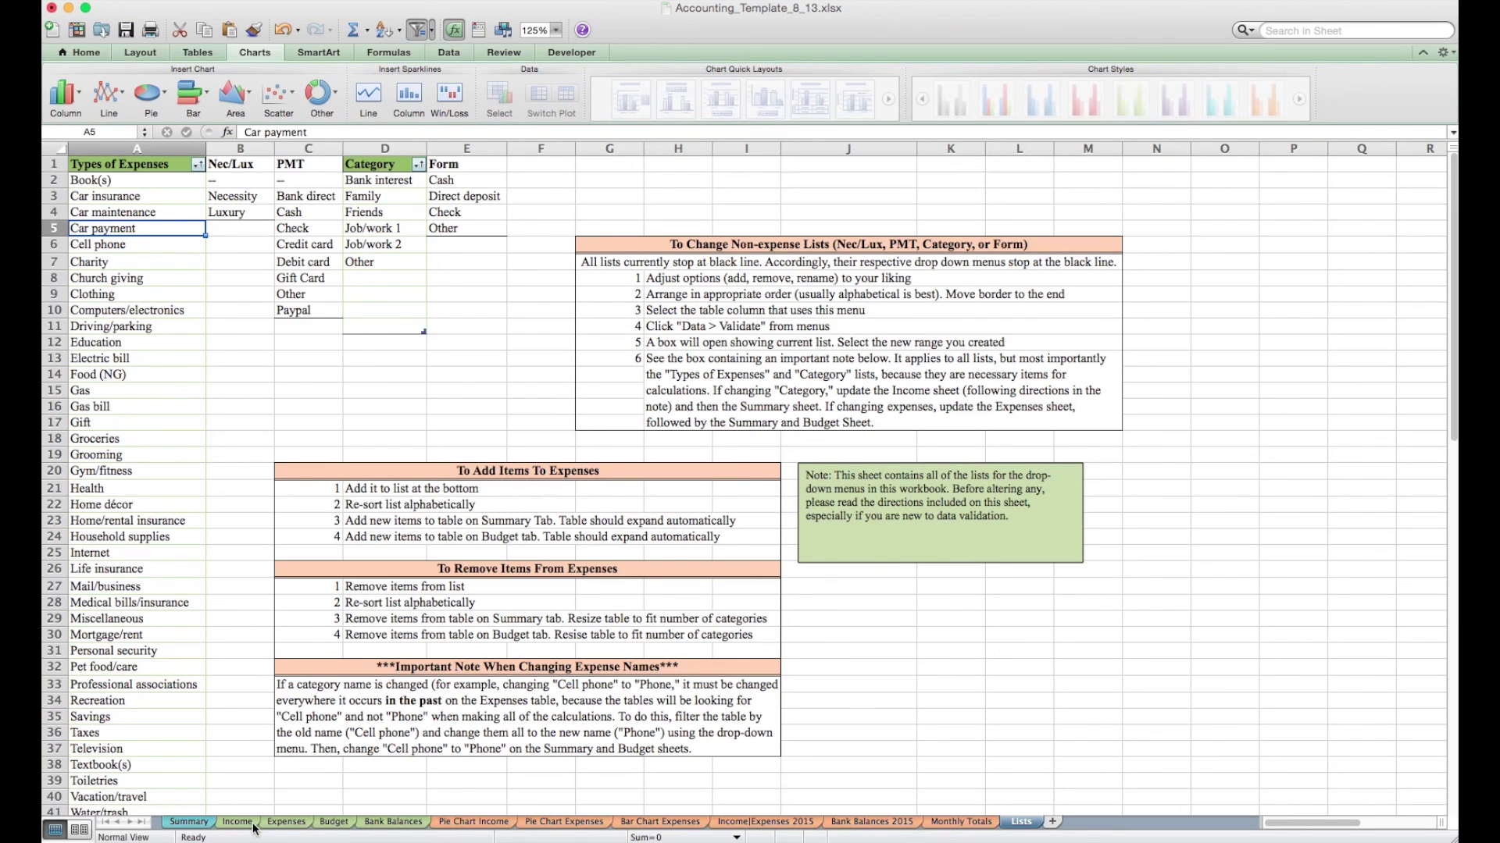
{"action": "left_click", "coordinate": [289, 824]}
Step: Check the Groceries category choices in E17 without changing them, and move the Lists tab out and back after Monthly Totals
{"action": "left_click", "coordinate": [631, 422]}
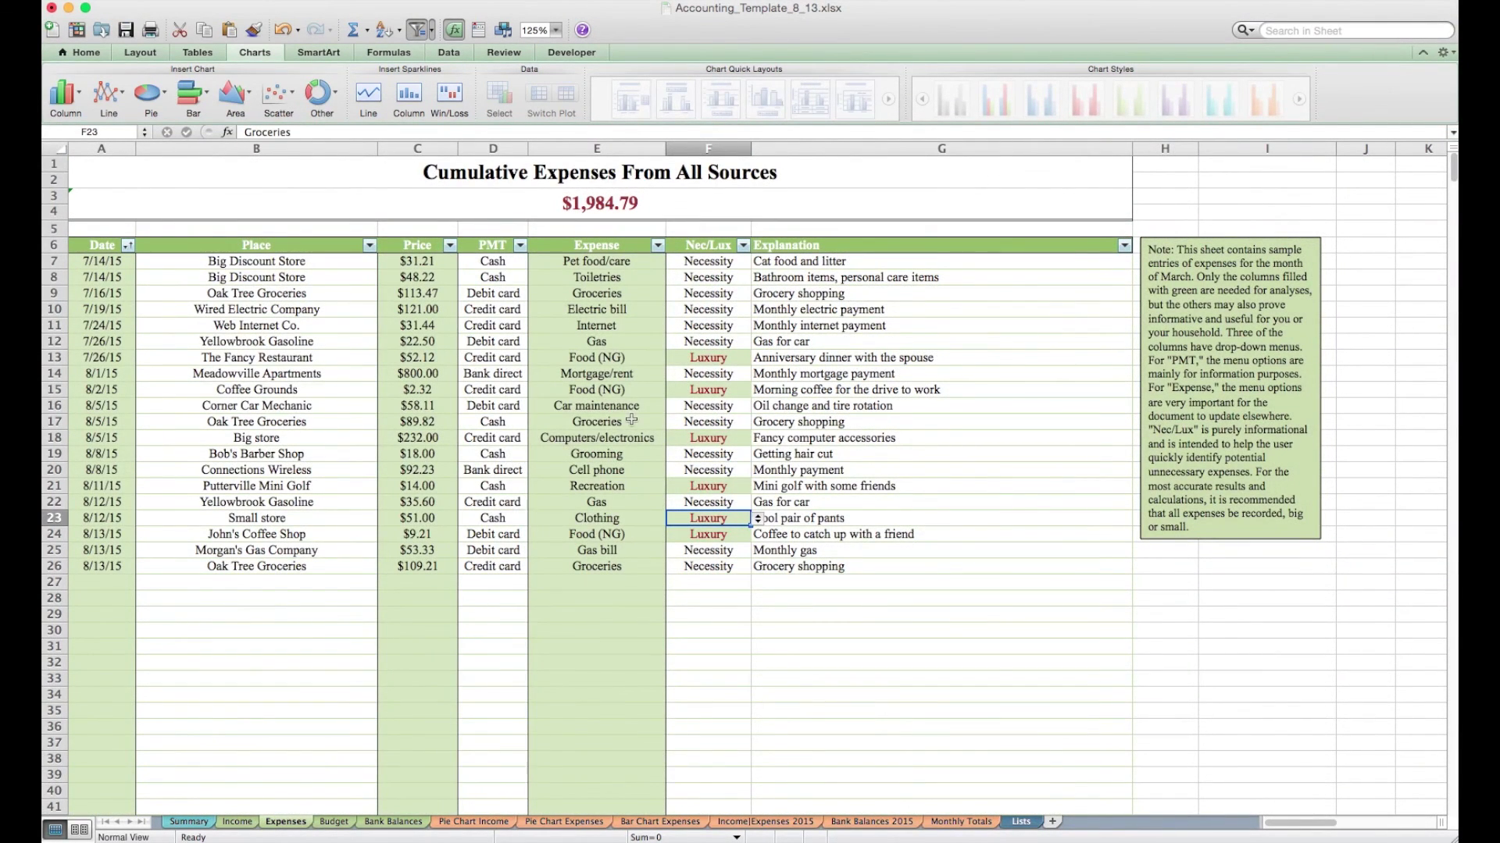
{"action": "left_click", "coordinate": [673, 423]}
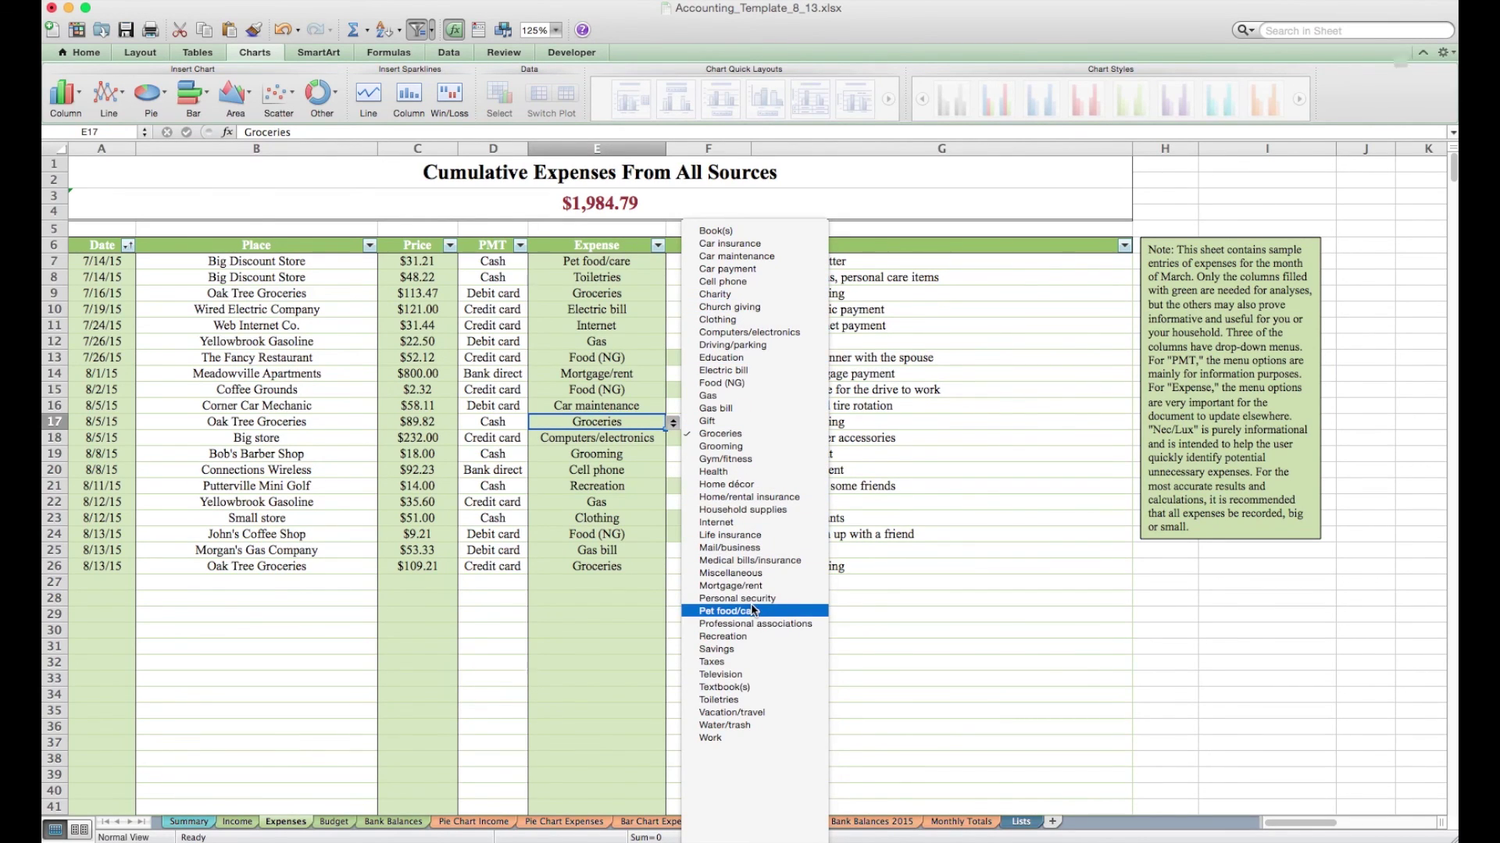
{"action": "left_click", "coordinate": [880, 653]}
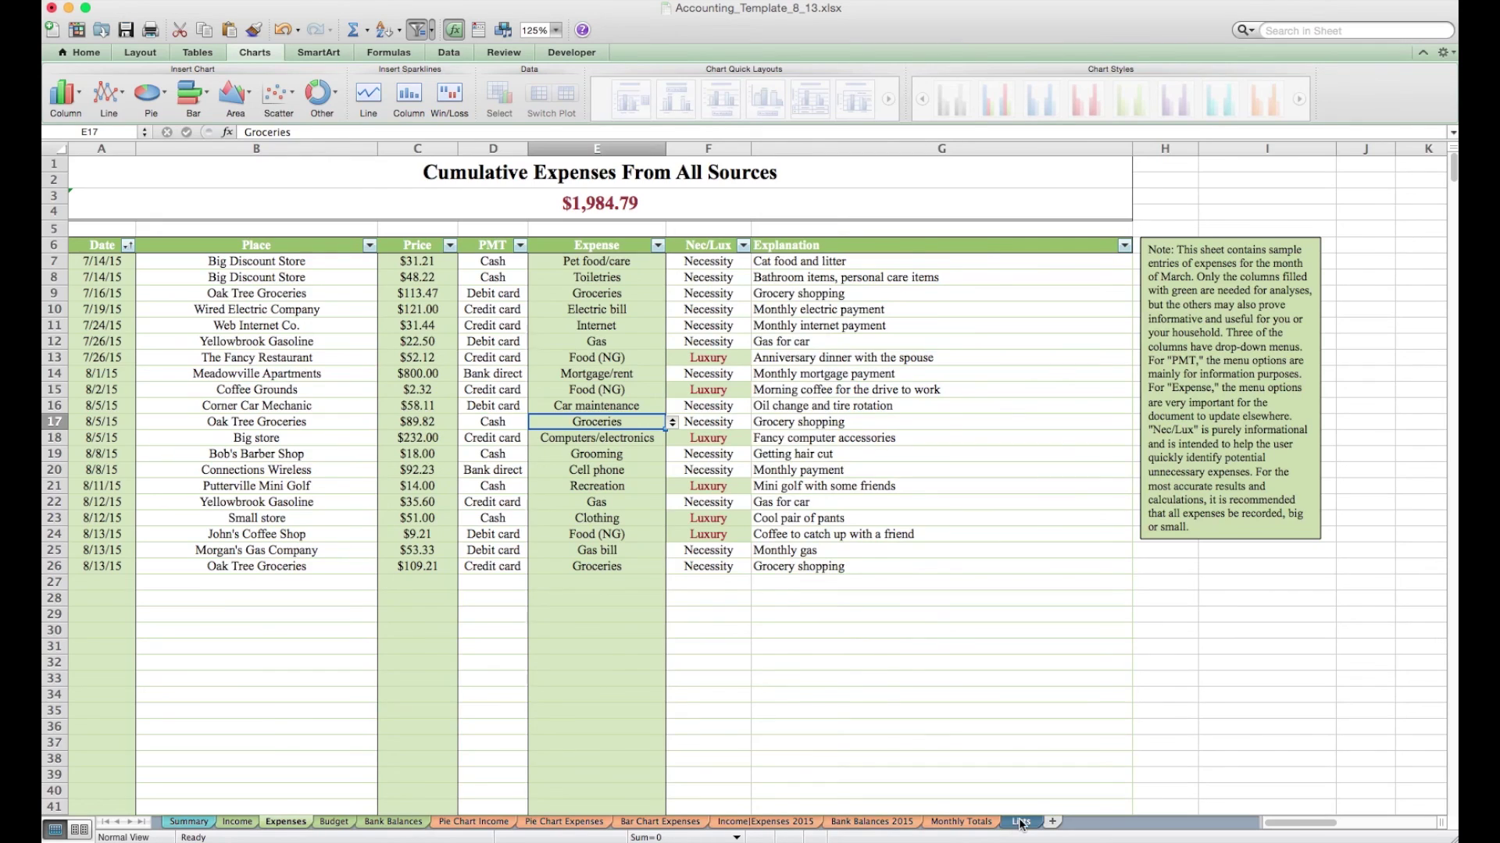
{"action": "left_click_drag", "start_coordinate": [1021, 825], "coordinate": [906, 808]}
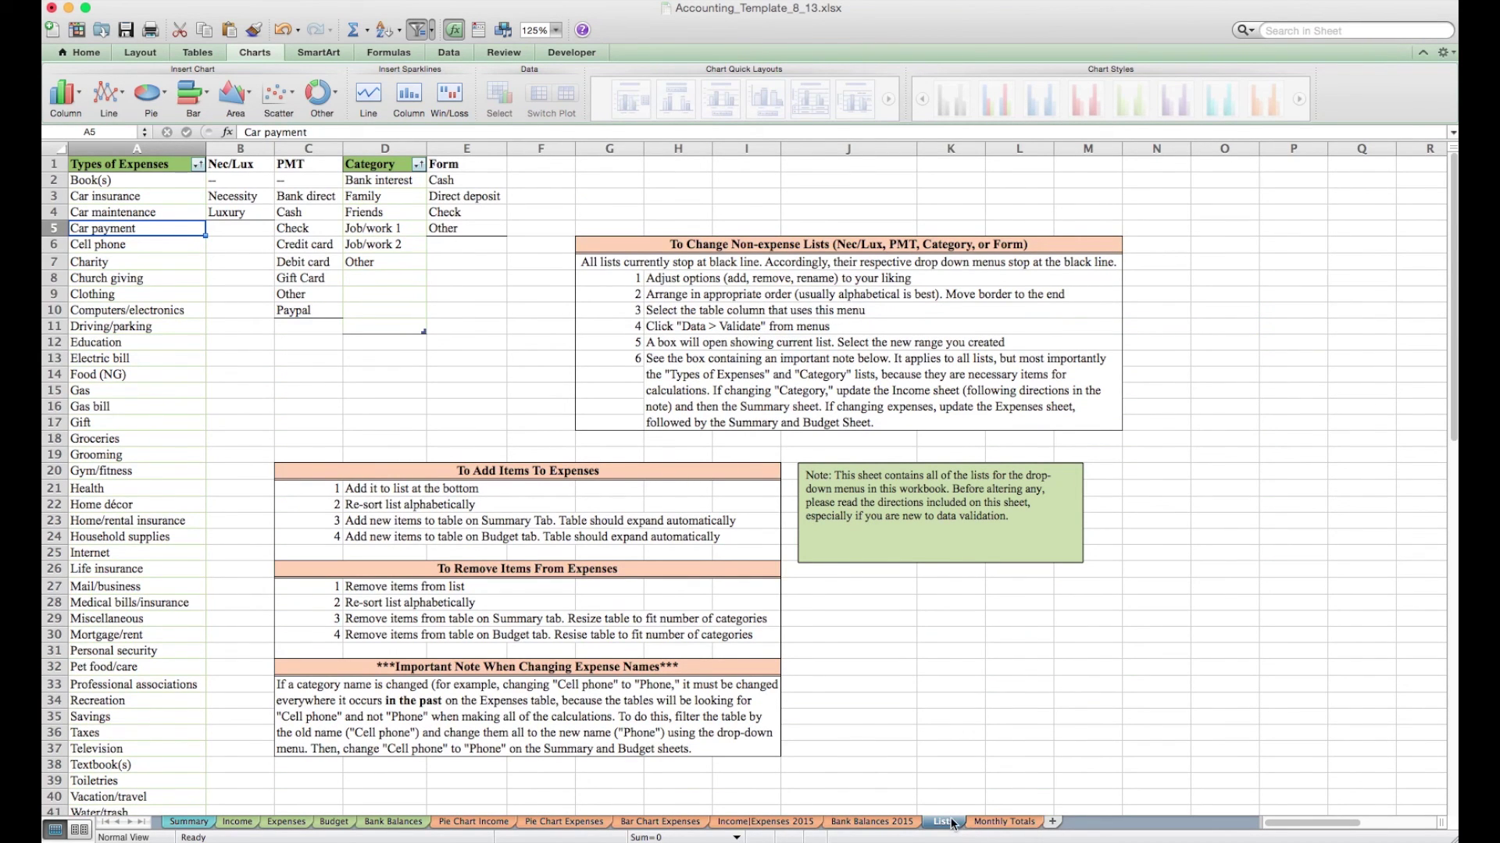
{"action": "left_click_drag", "start_coordinate": [956, 825], "coordinate": [1038, 822]}
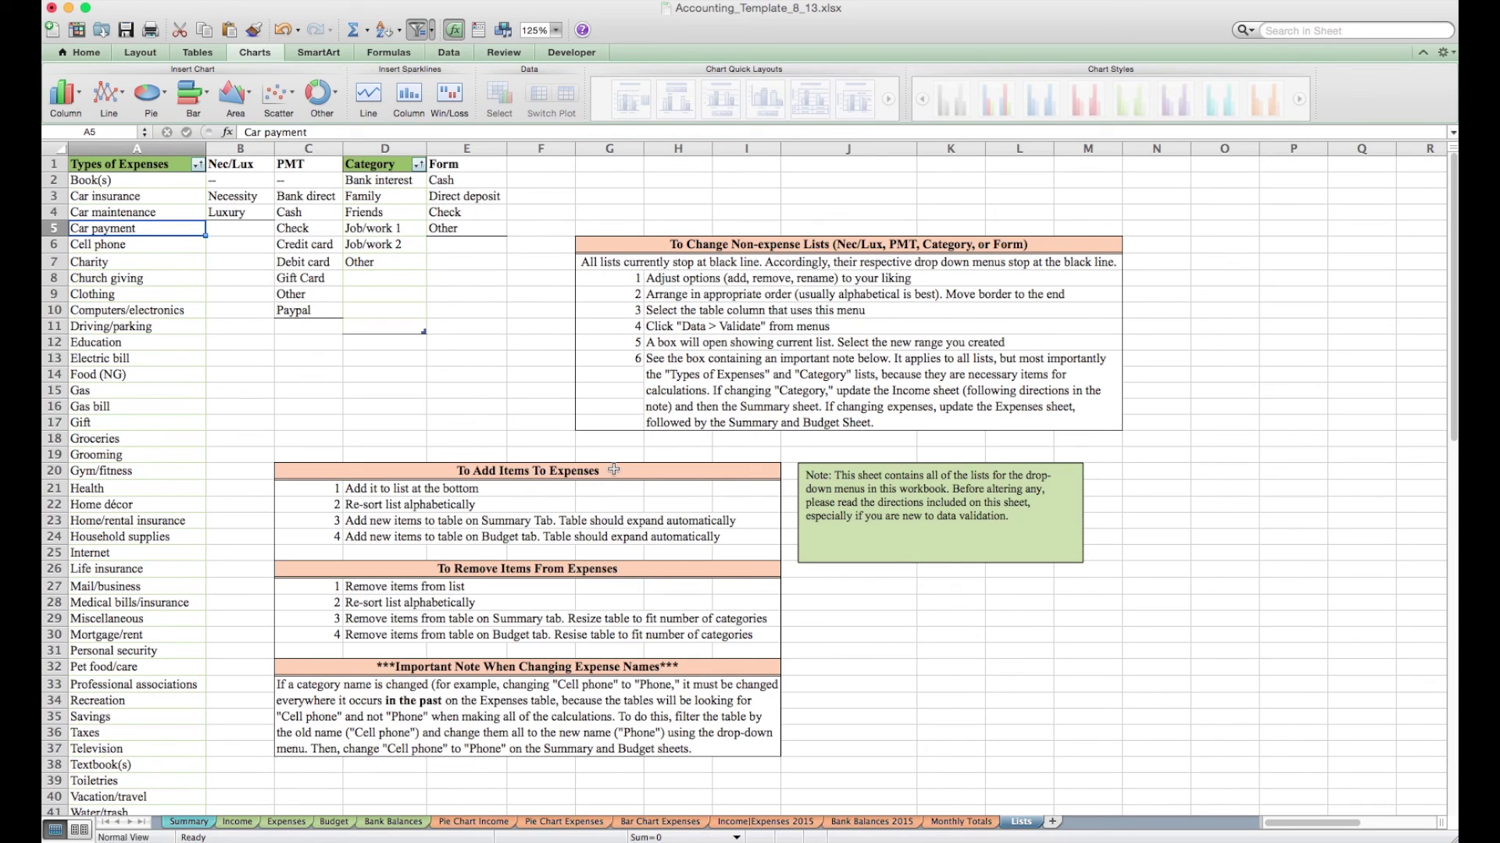
Step: Review the Lists instructions on removing expense items and the note about changing expense names
{"action": "left_click", "coordinate": [615, 568]}
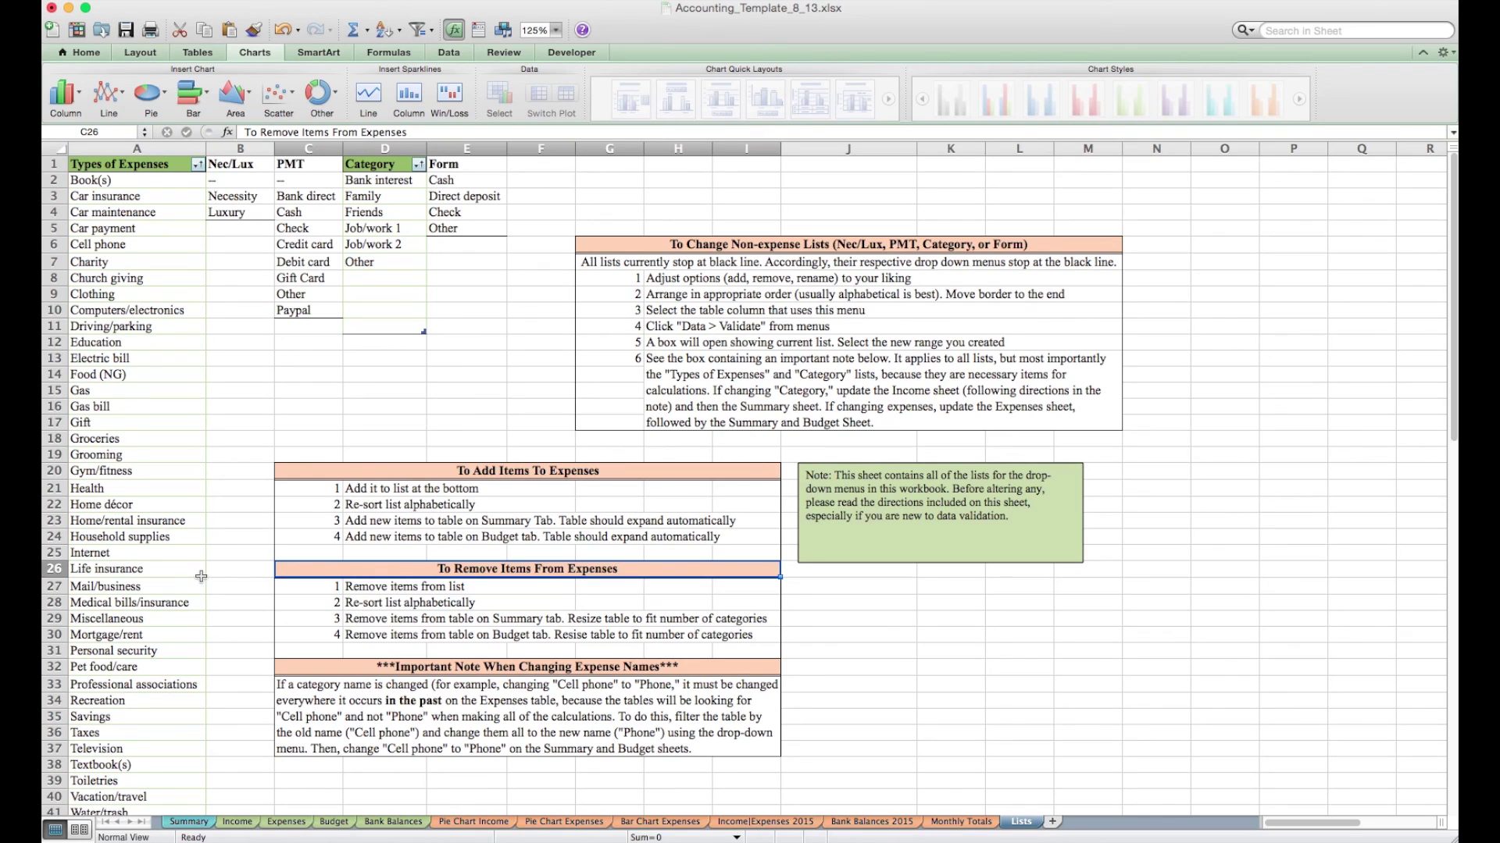
{"action": "left_click", "coordinate": [139, 668]}
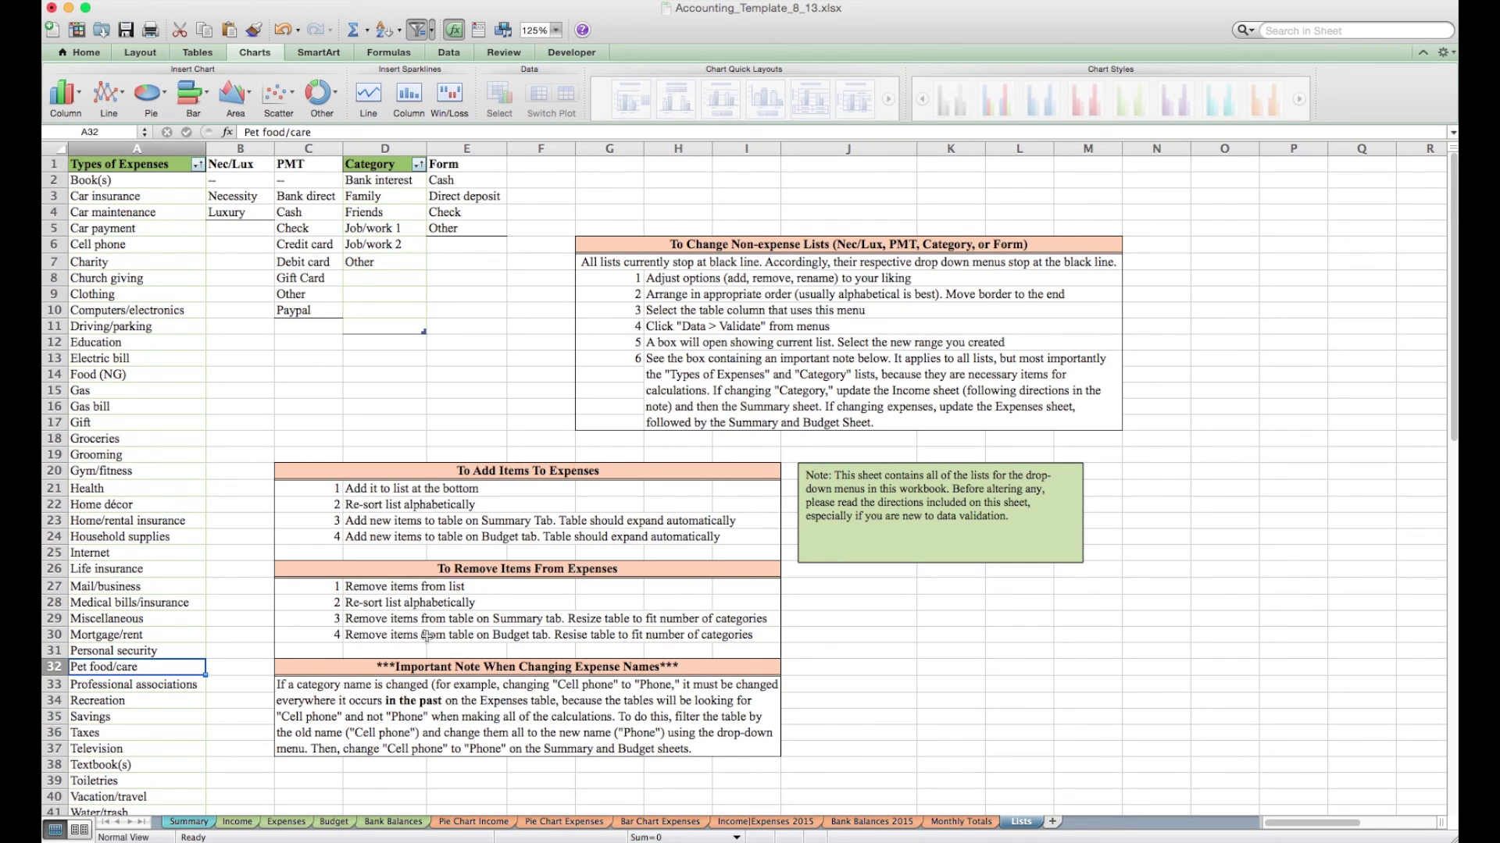
{"action": "left_click", "coordinate": [554, 560]}
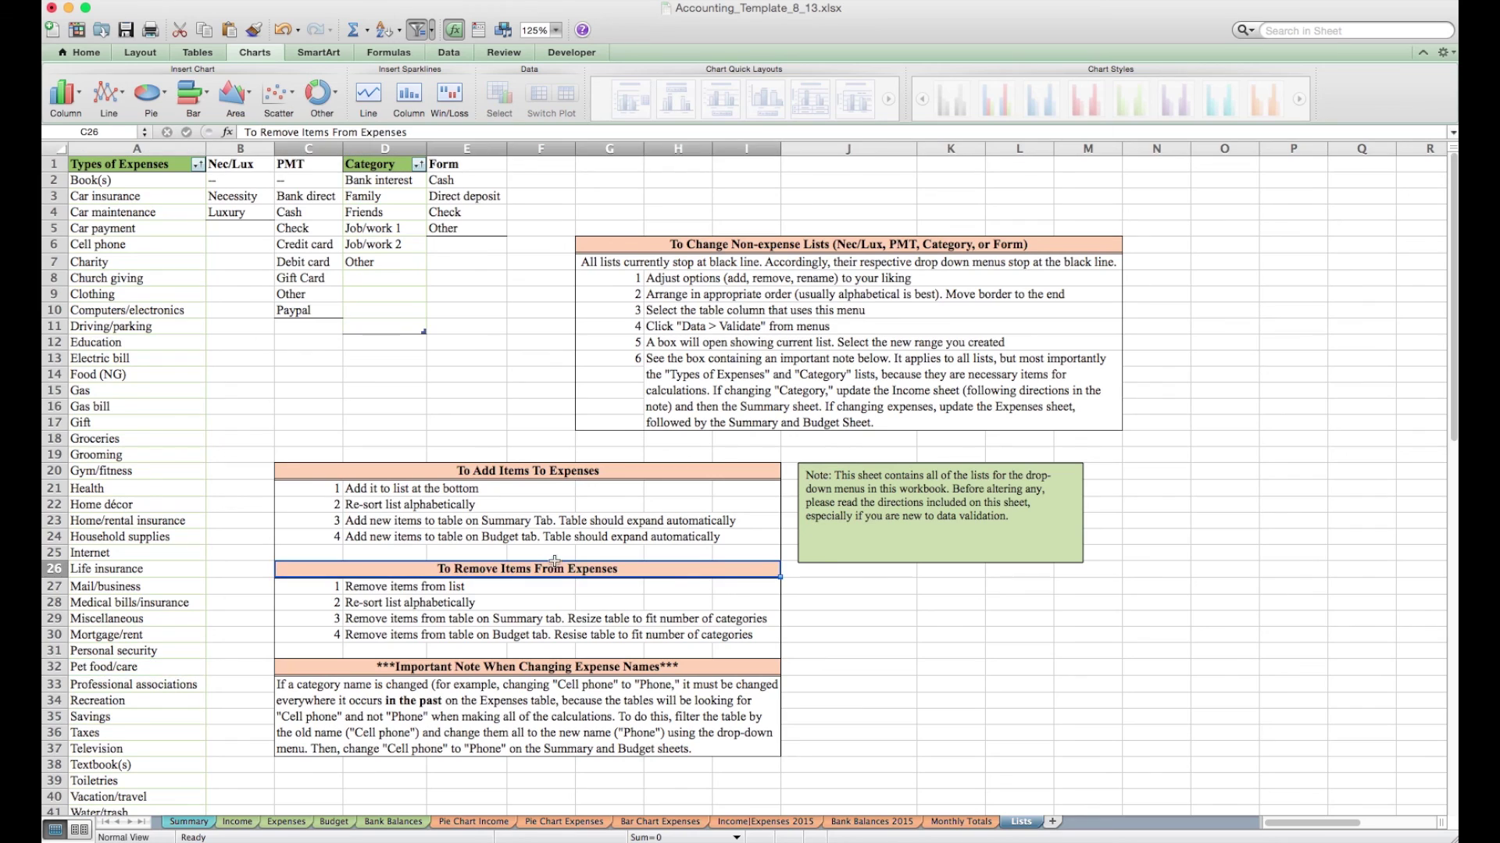
{"action": "left_click", "coordinate": [573, 667]}
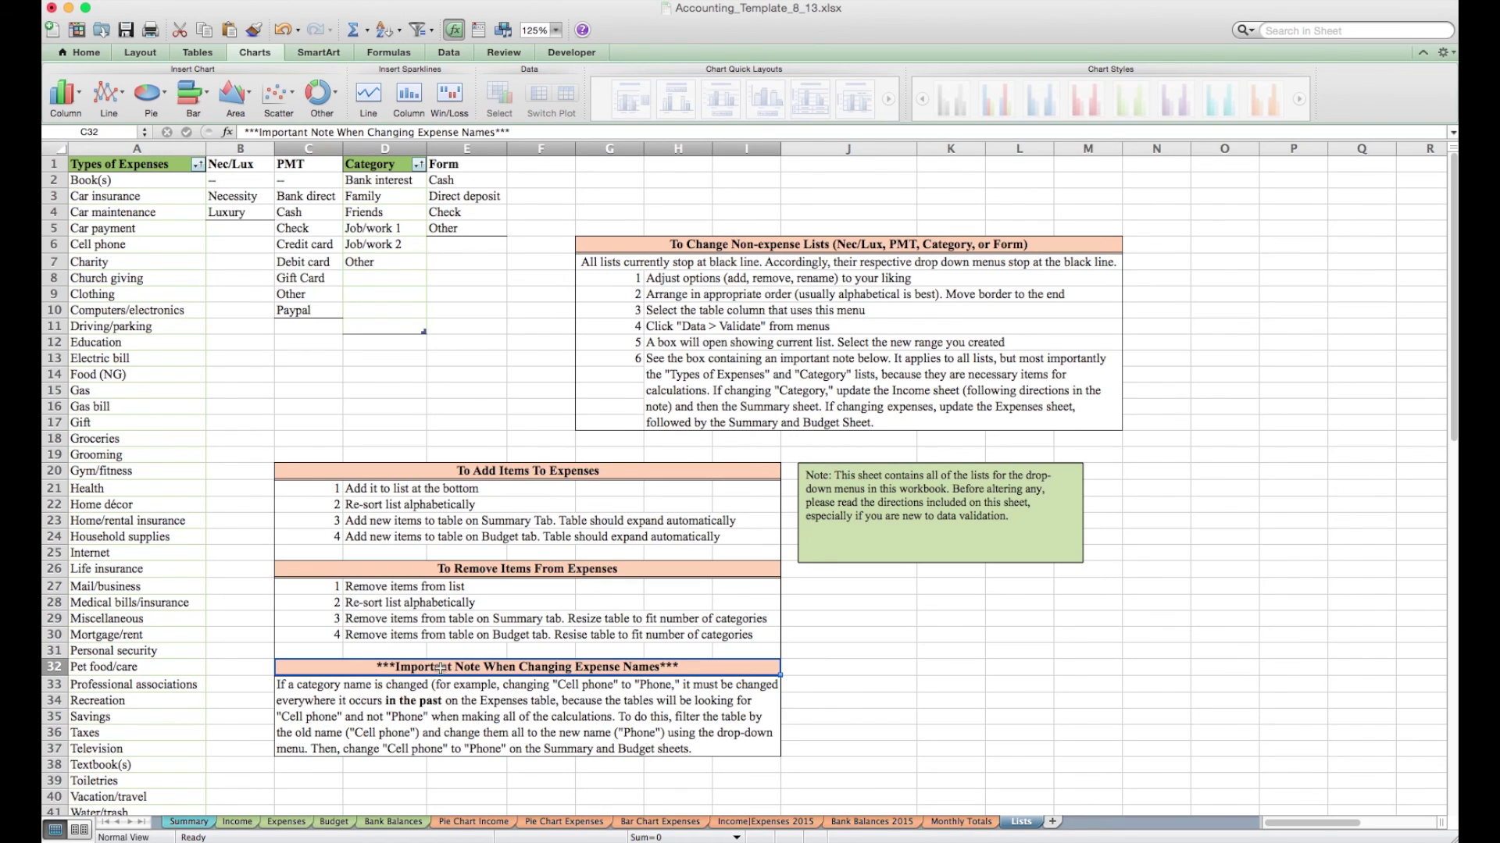
{"action": "left_click", "coordinate": [139, 248]}
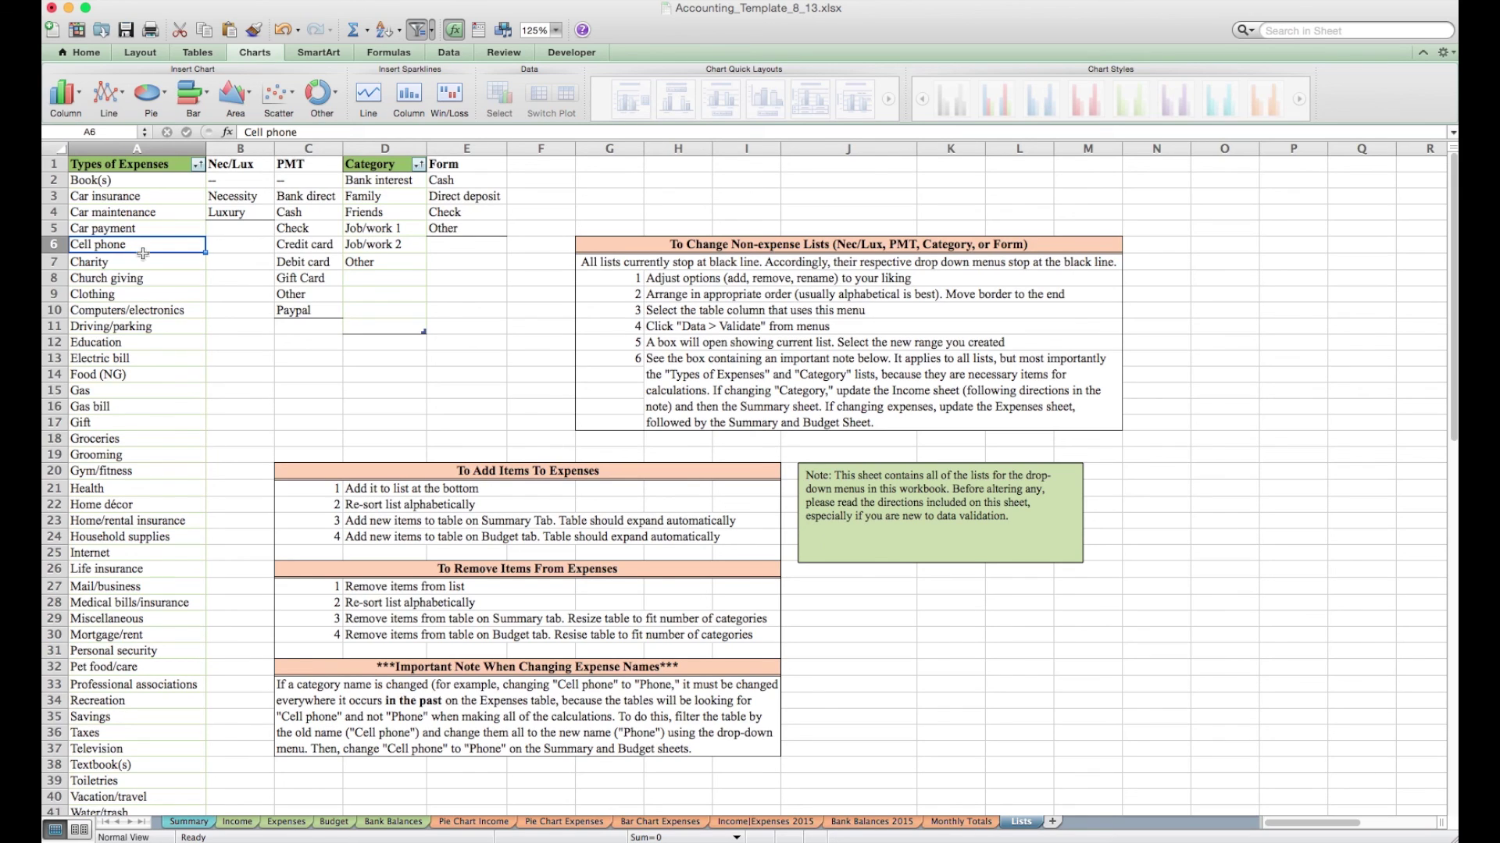
{"action": "left_click", "coordinate": [647, 670]}
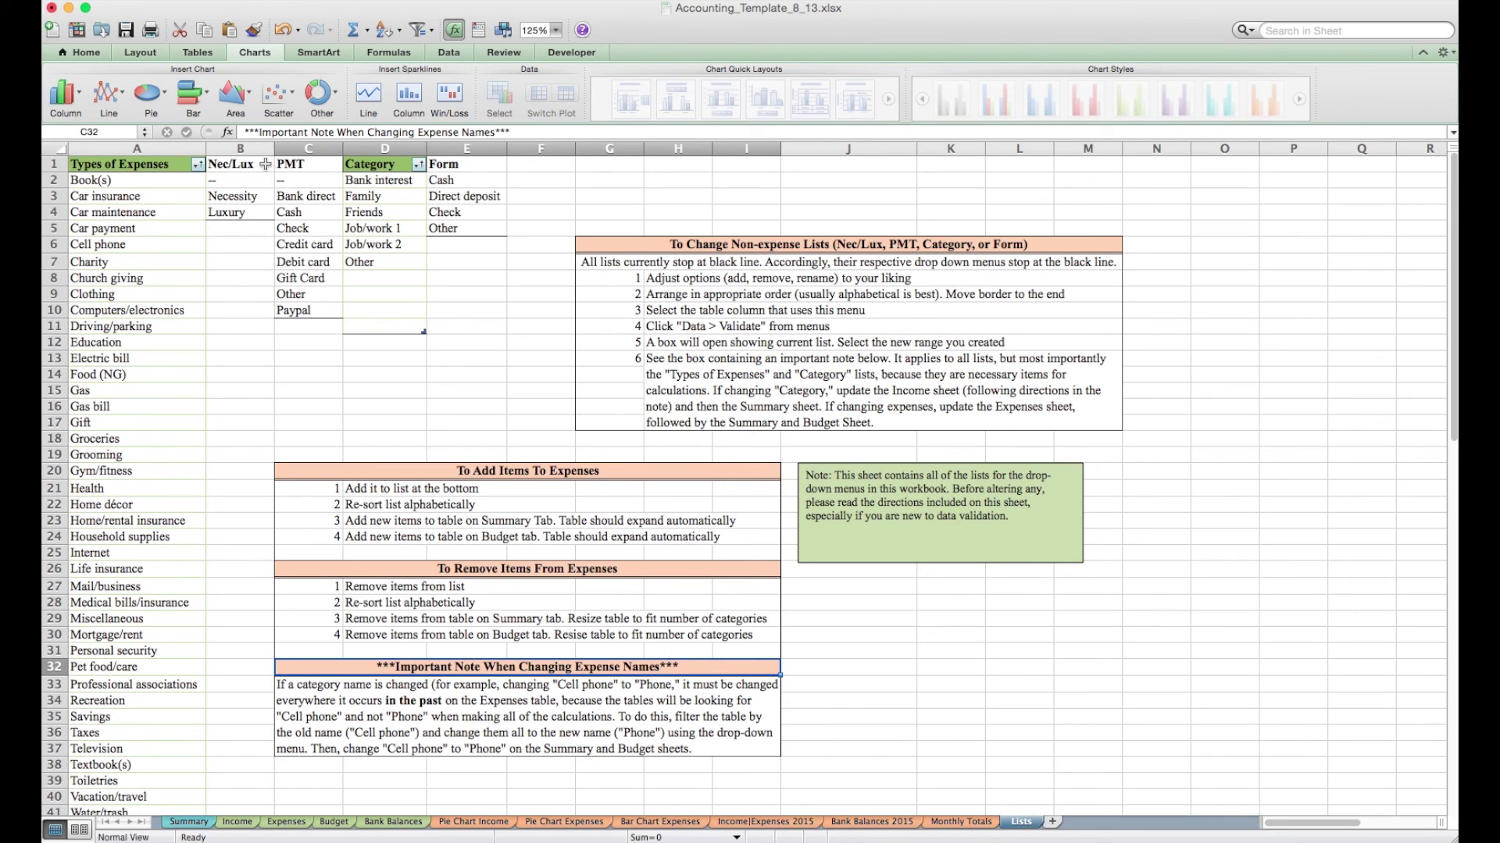
Step: Select the Nec/Lux, PMT, Category and Form lists, deselect via E15, and return to Summary
{"action": "left_click_drag", "start_coordinate": [266, 164], "coordinate": [482, 328]}
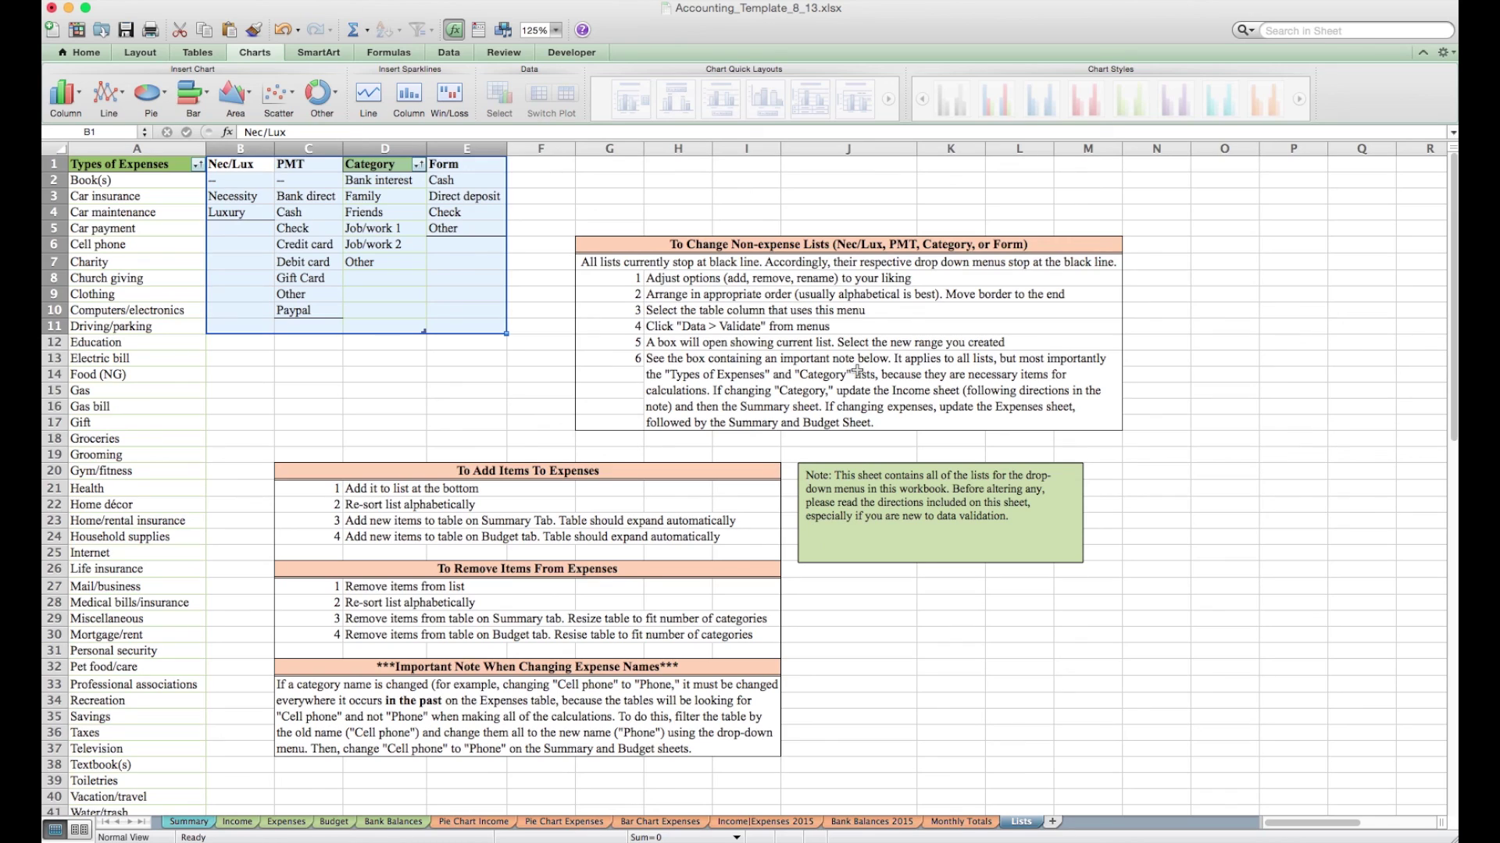
{"action": "left_click", "coordinate": [468, 388]}
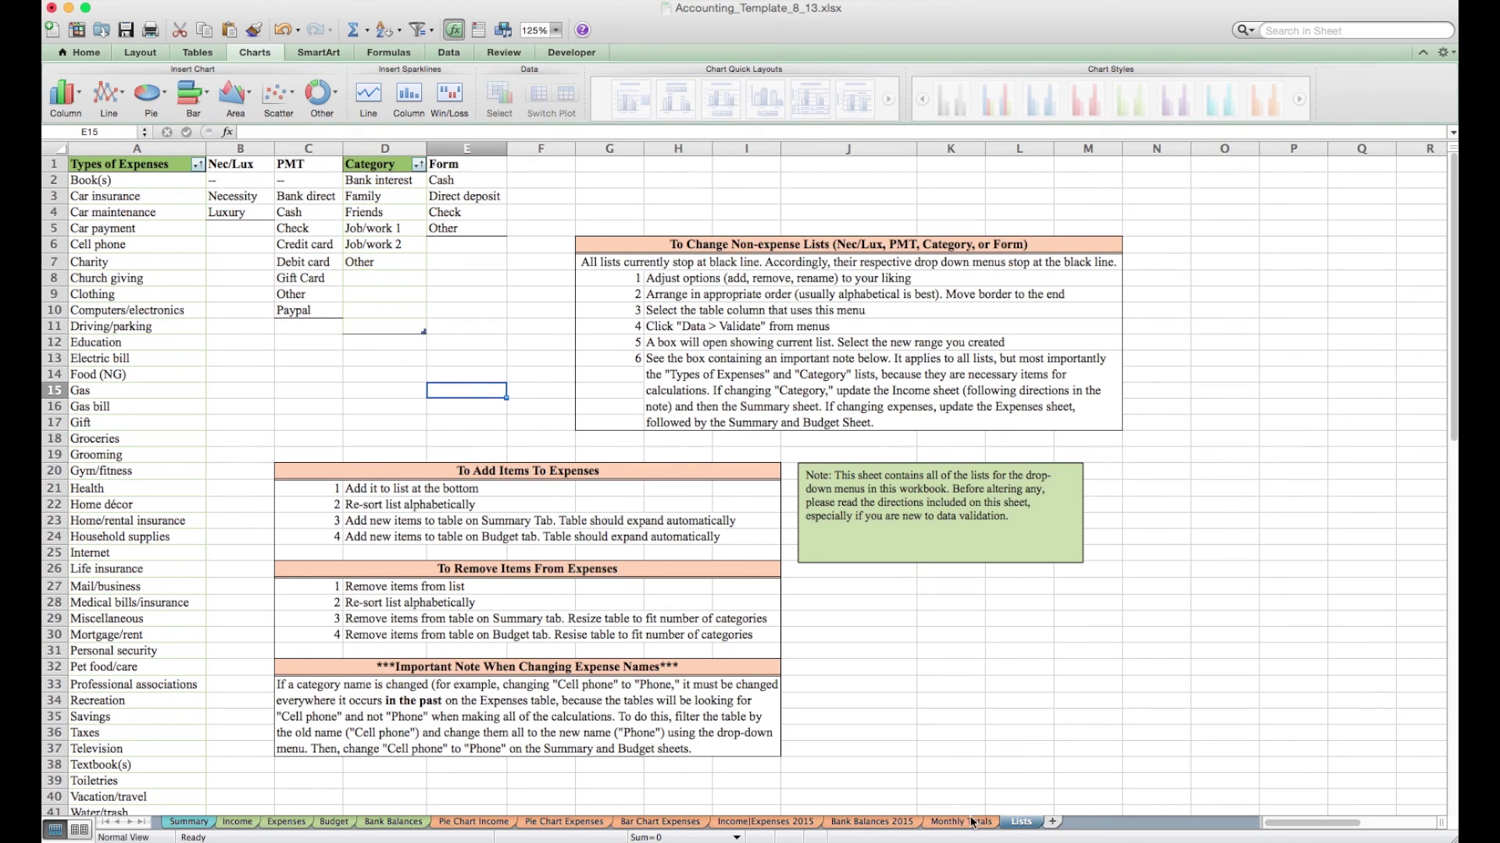
{"action": "left_click", "coordinate": [188, 821]}
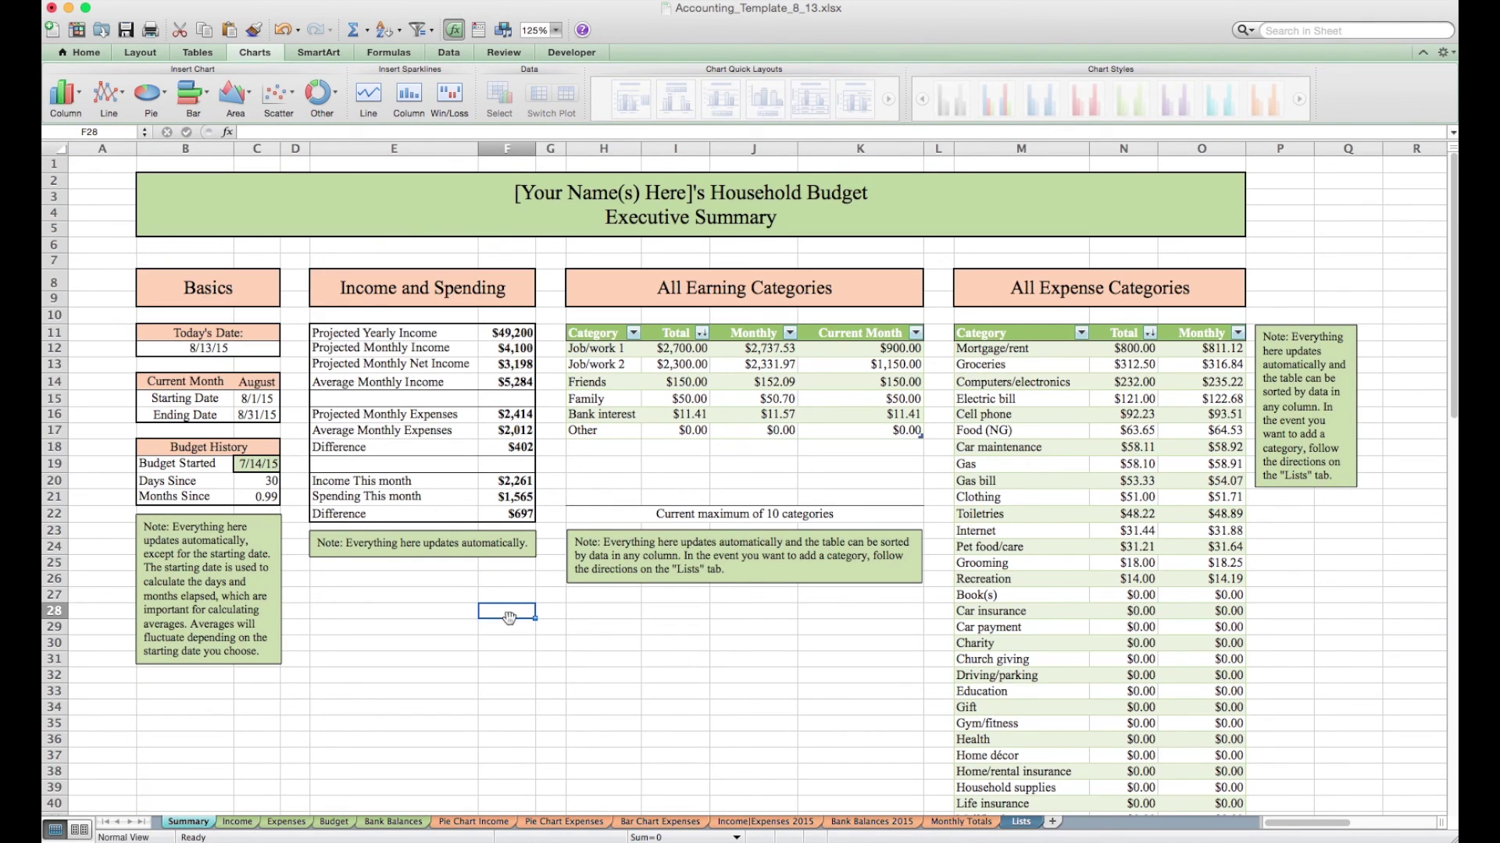